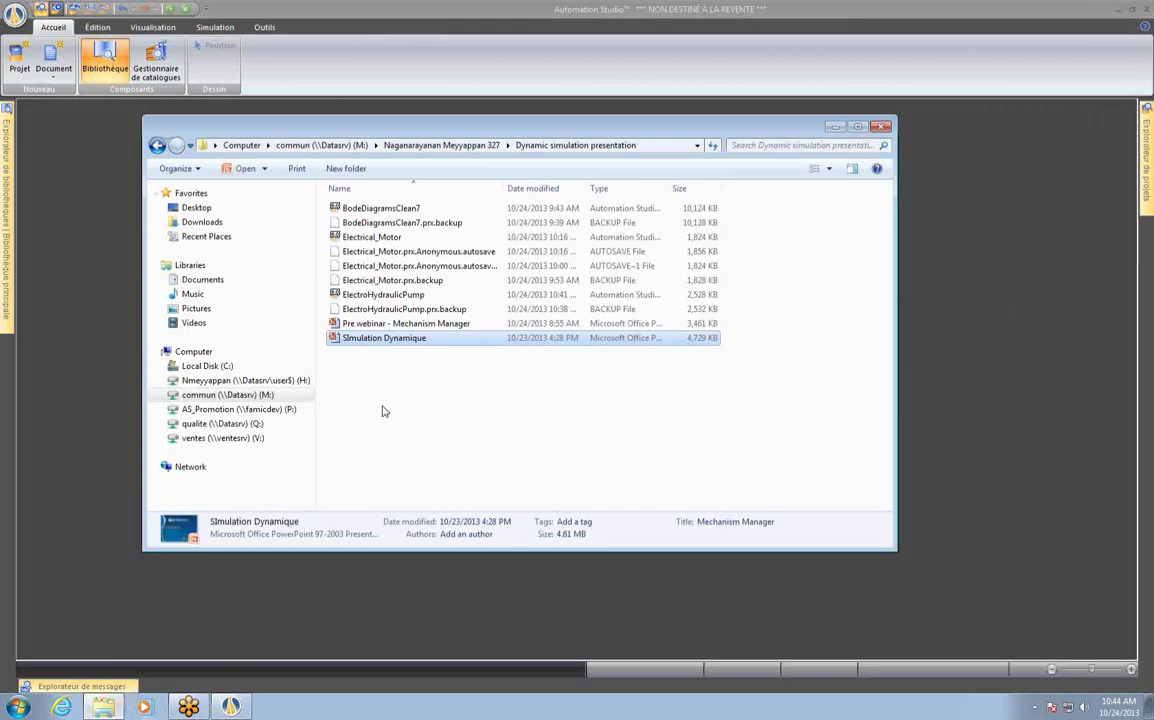
# Step: Open the ElectroHydraulicPump project, enlarge both diagrams, and move the Grapheur window clear of the lower circuit
pyautogui.click(408, 298)
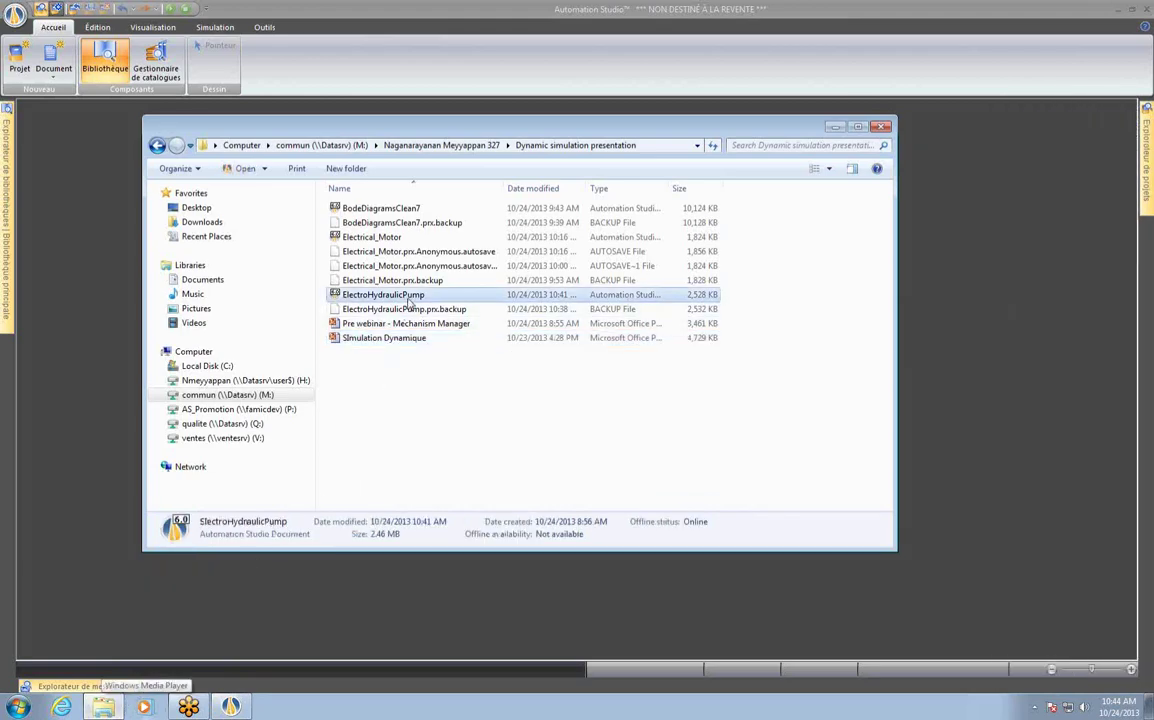
pyautogui.doubleClick(408, 298)
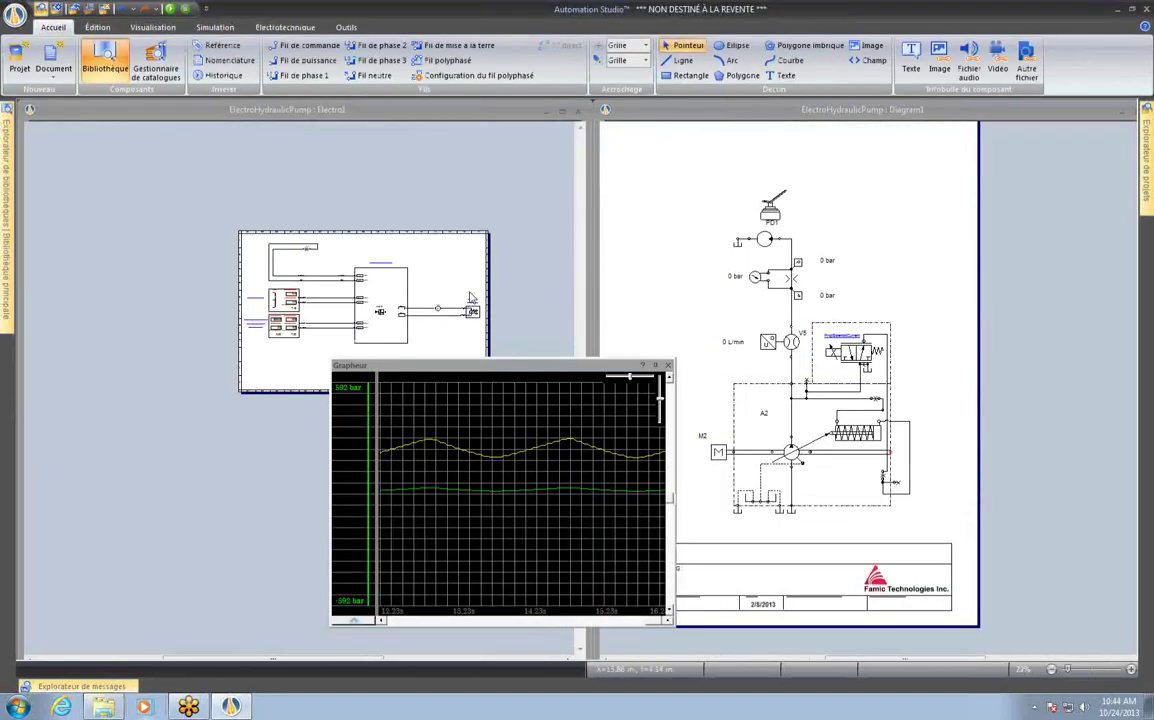
pyautogui.scroll(4, 461, 281)
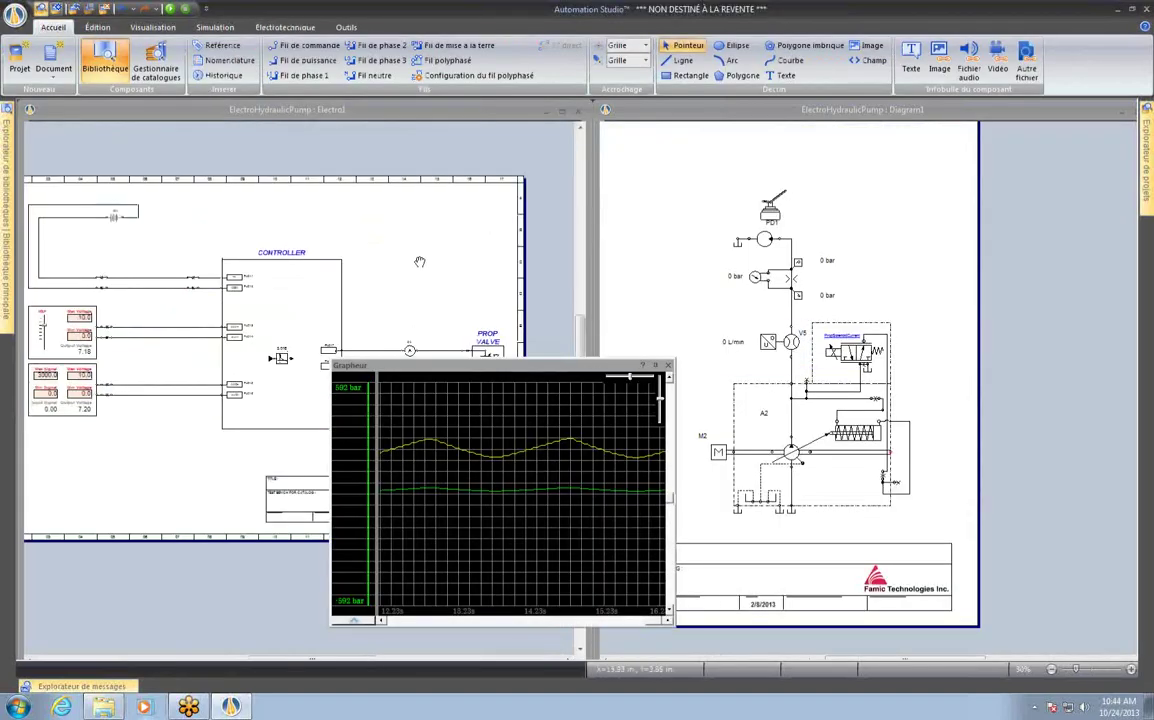
pyautogui.click(686, 304)
pyautogui.scroll(3, 668, 307)
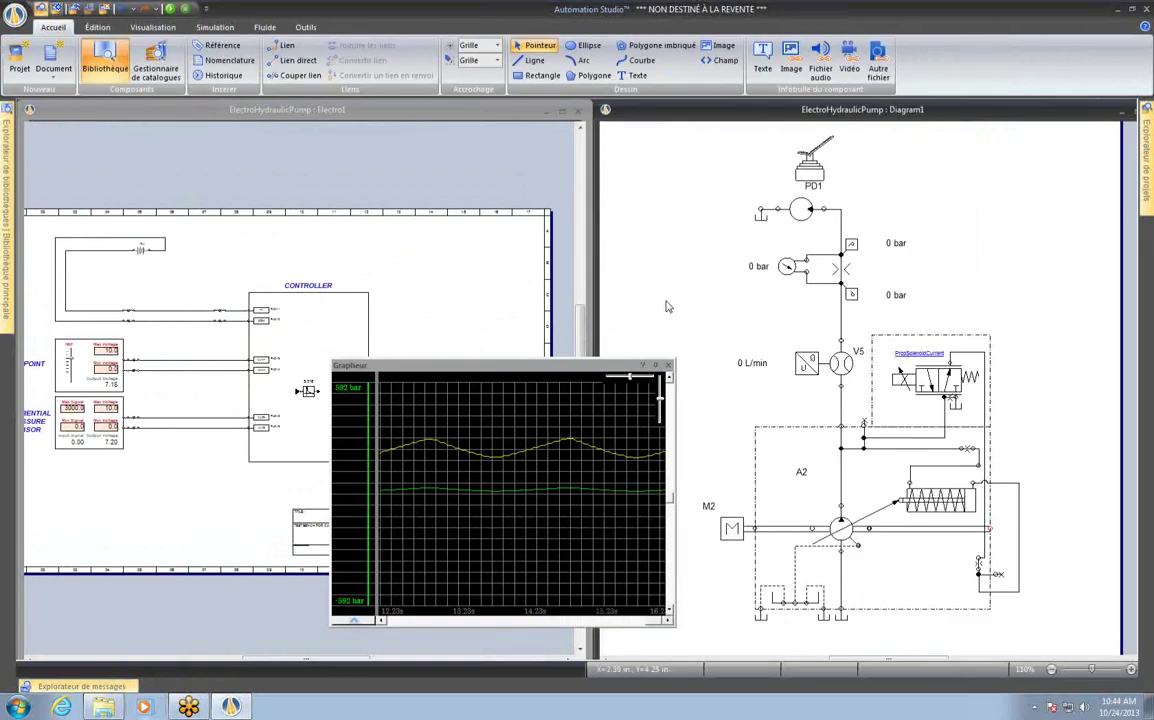
pyautogui.moveTo(602, 371); pyautogui.dragTo(638, 143)
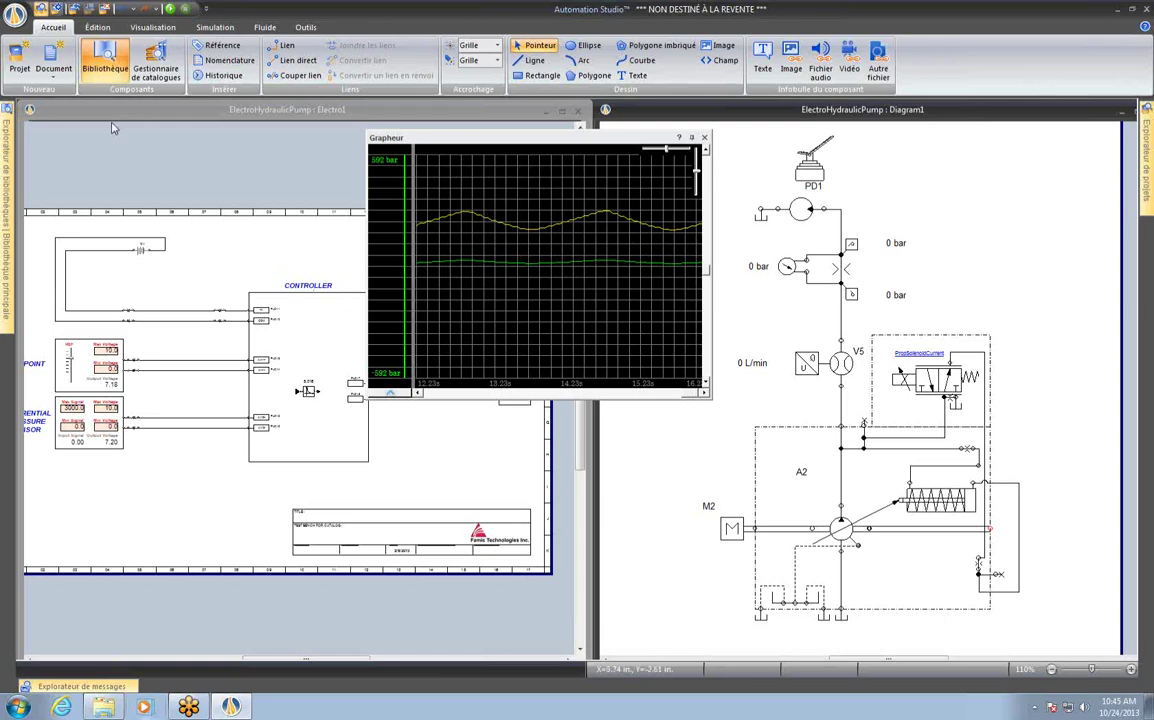
# Step: Check the simulation pace of the Famic Technologies 2 standard in the project properties, selecting Normale
pyautogui.scroll(-2, 73, 32)
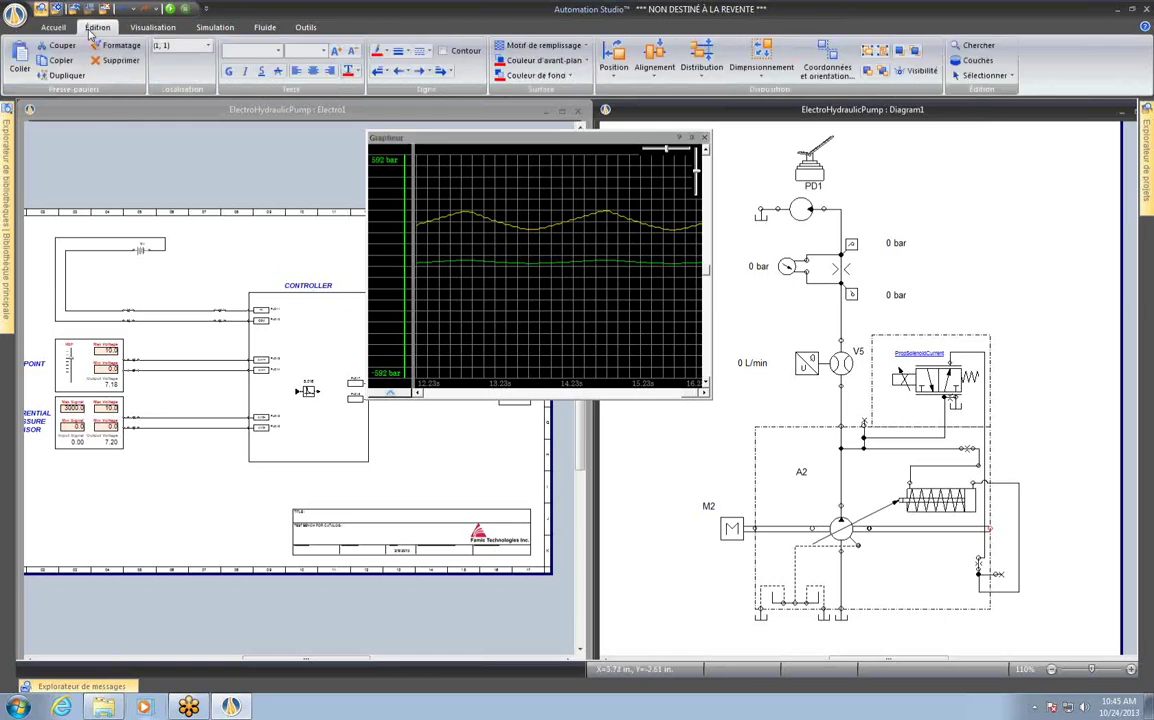
pyautogui.click(24, 55)
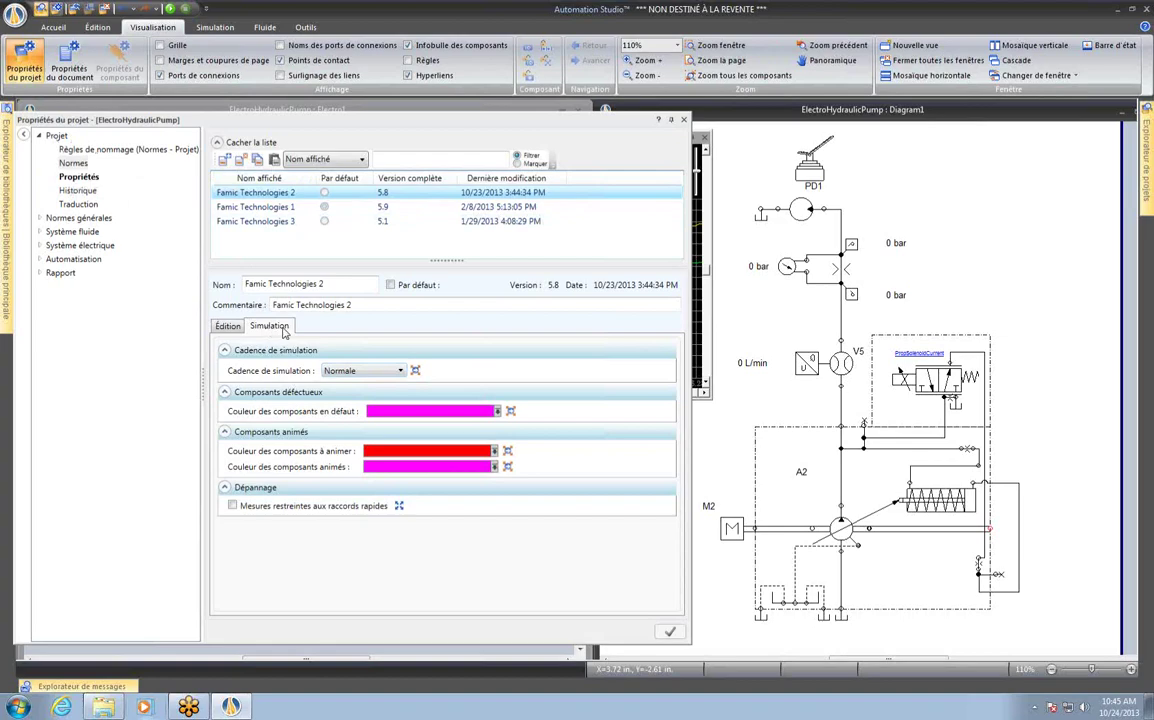
pyautogui.click(369, 372)
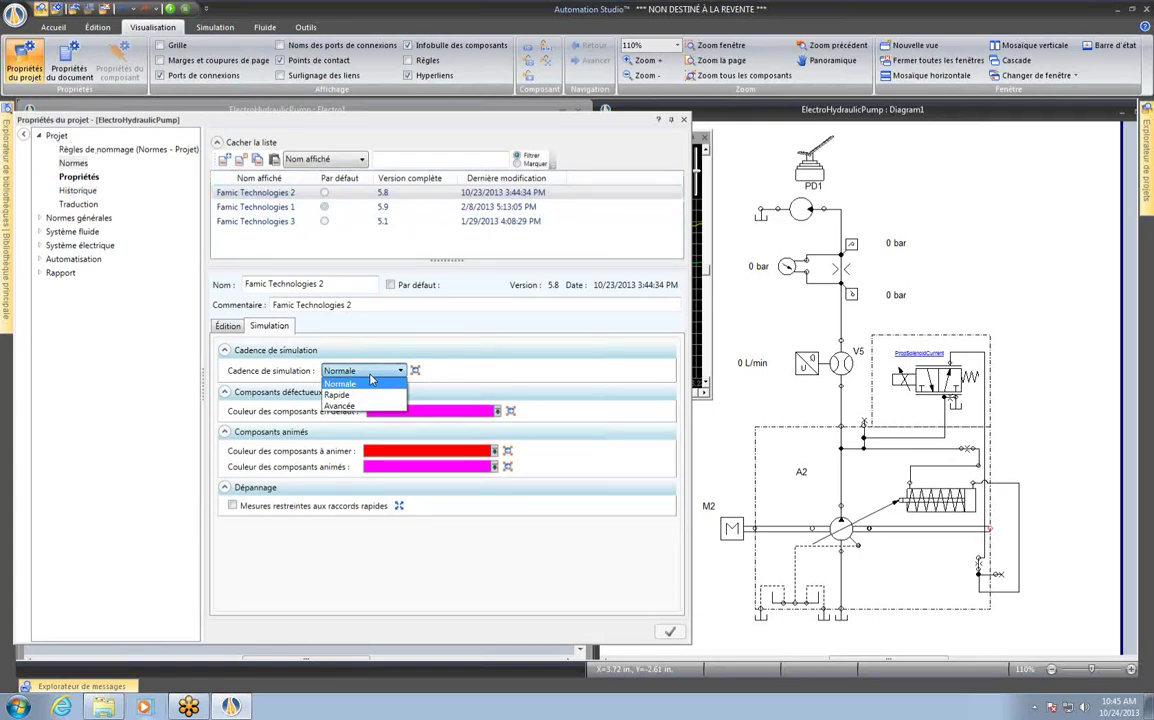
pyautogui.click(370, 383)
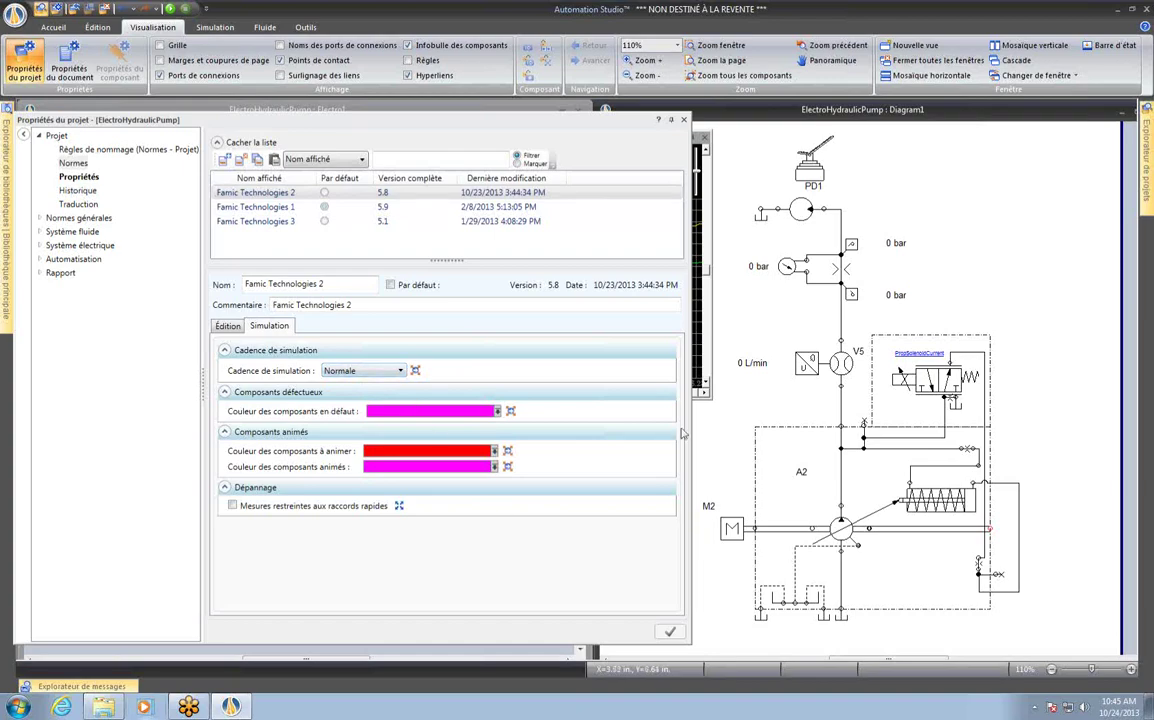
pyautogui.click(688, 127)
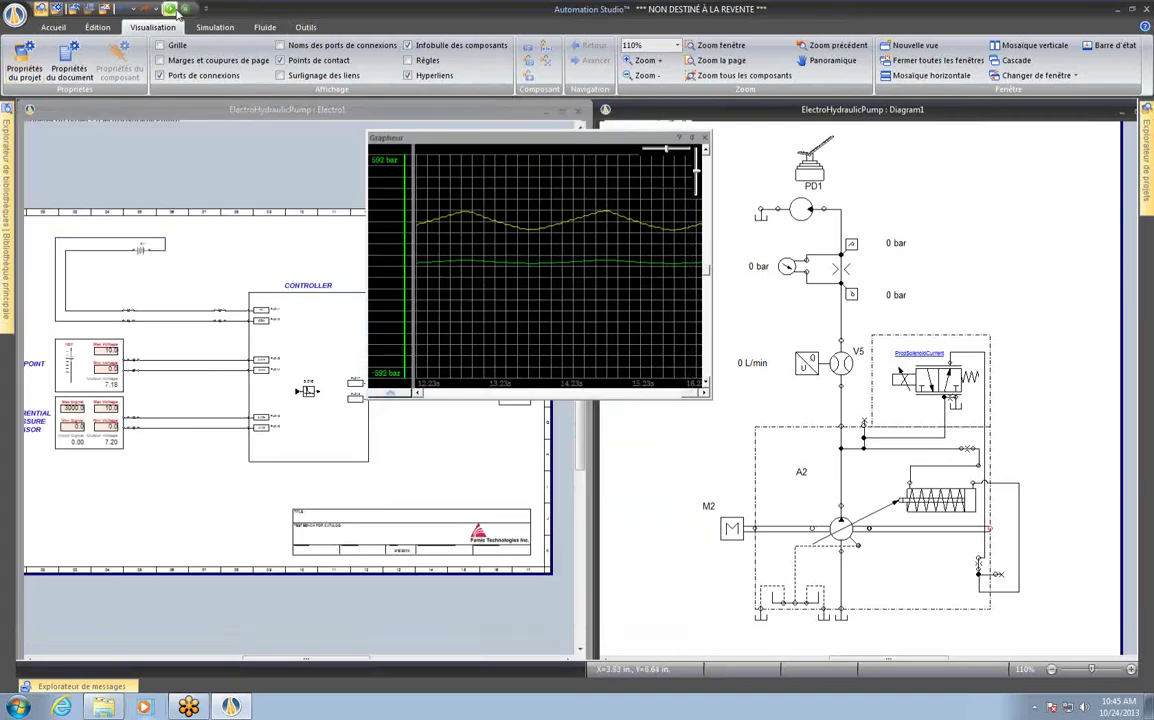
# Step: Run the pump simulation, expand the Grapheur to show its list of plotted variables, and stop the simulation
pyautogui.click(171, 9)
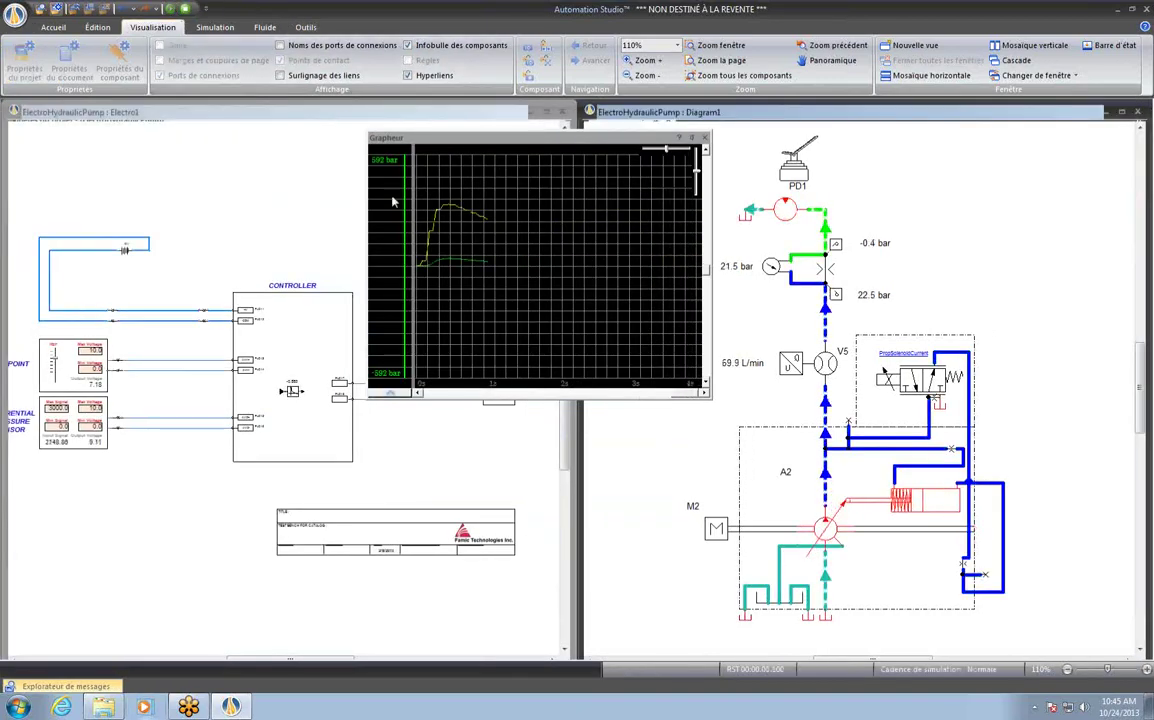
pyautogui.moveTo(438, 232)
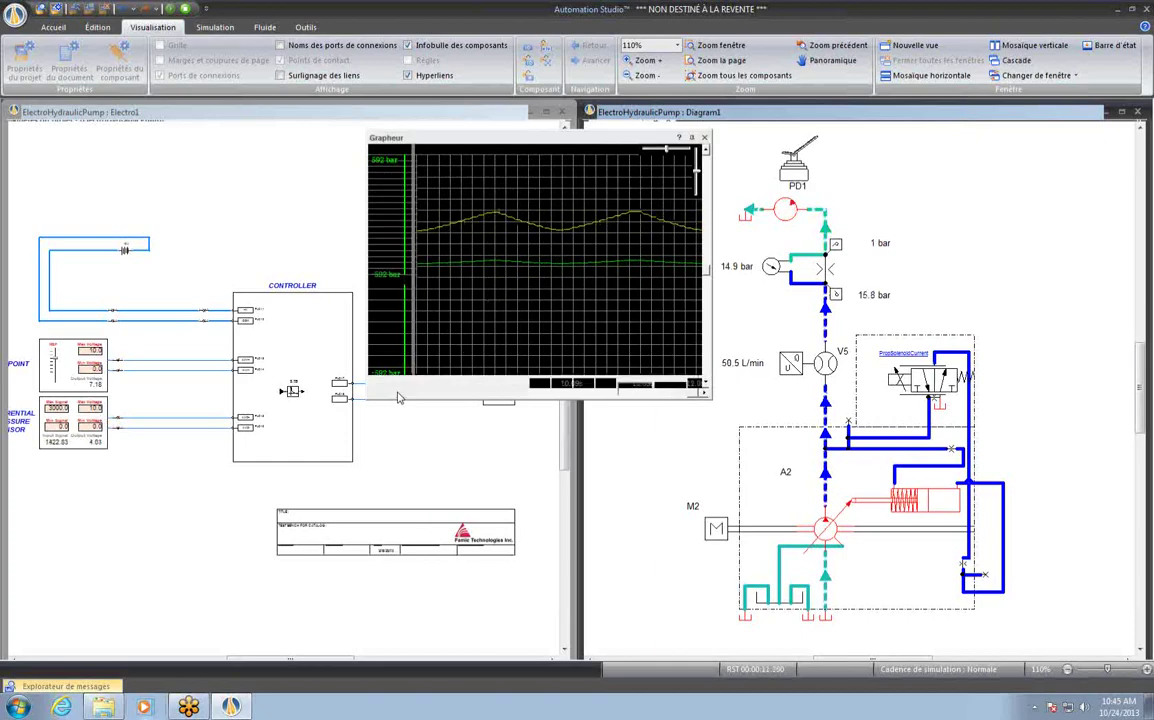
pyautogui.click(390, 393)
pyautogui.moveTo(483, 456); pyautogui.dragTo(483, 491)
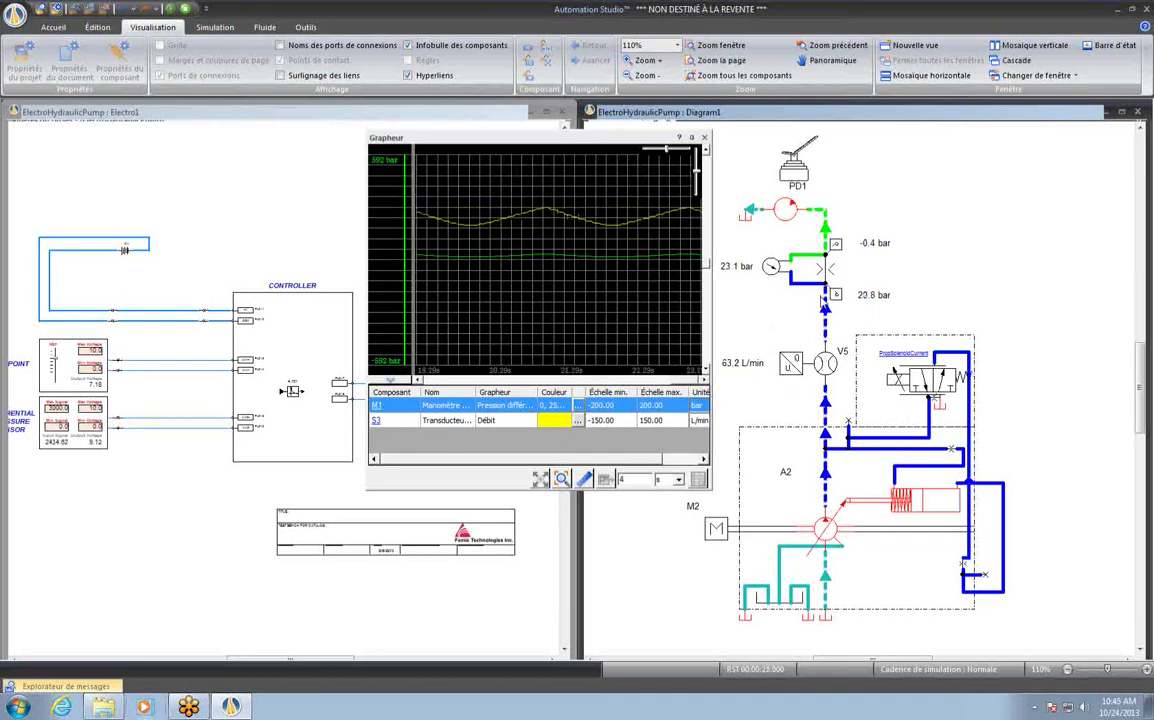
pyautogui.moveTo(565, 217)
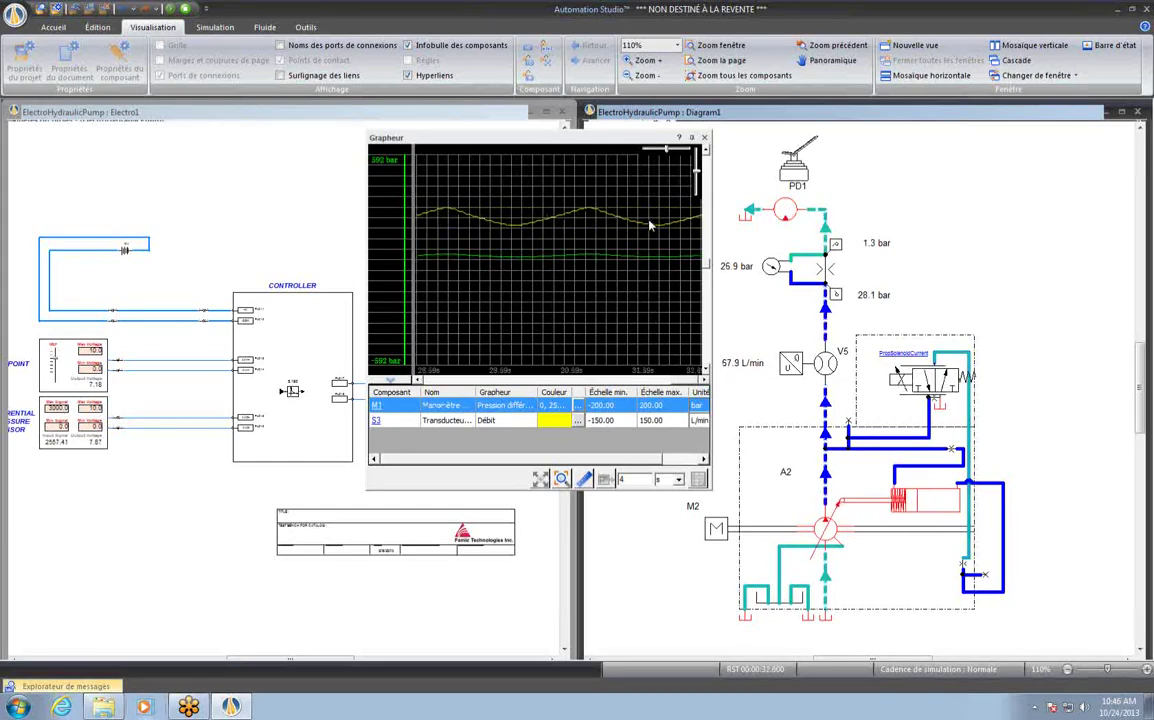
pyautogui.click(187, 9)
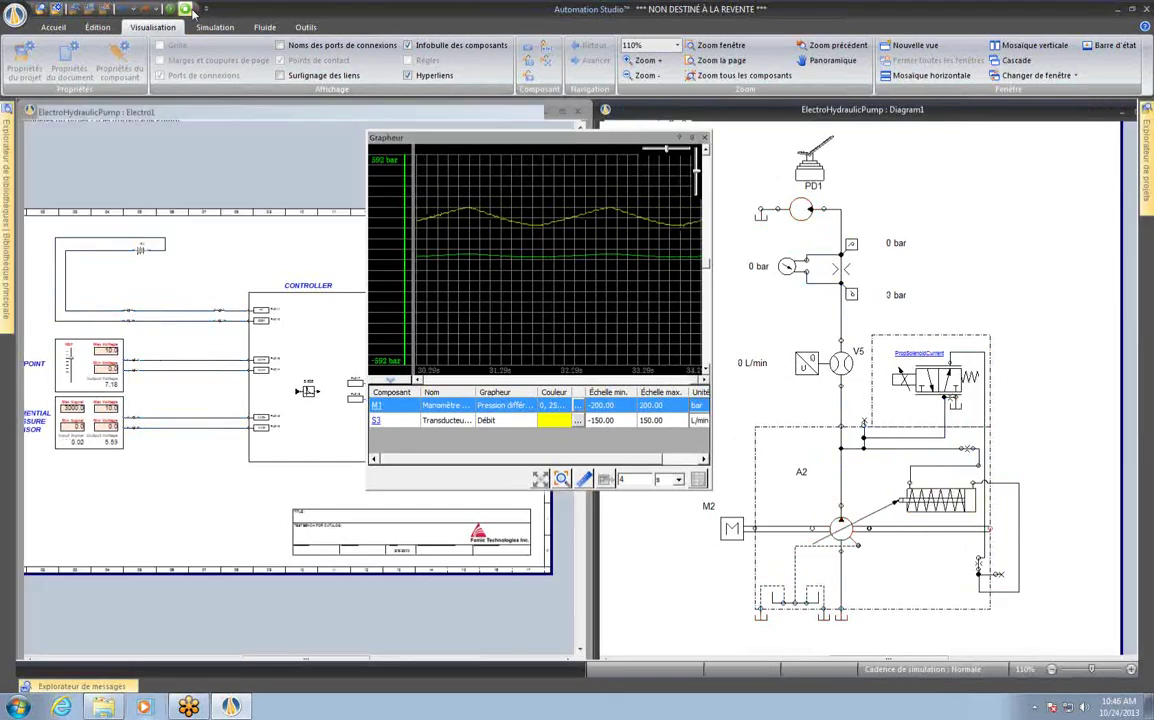
# Step: Set the Famic Technologies 2 standard's simulation pace to Avancée and save the change to the project properties
pyautogui.click(18, 66)
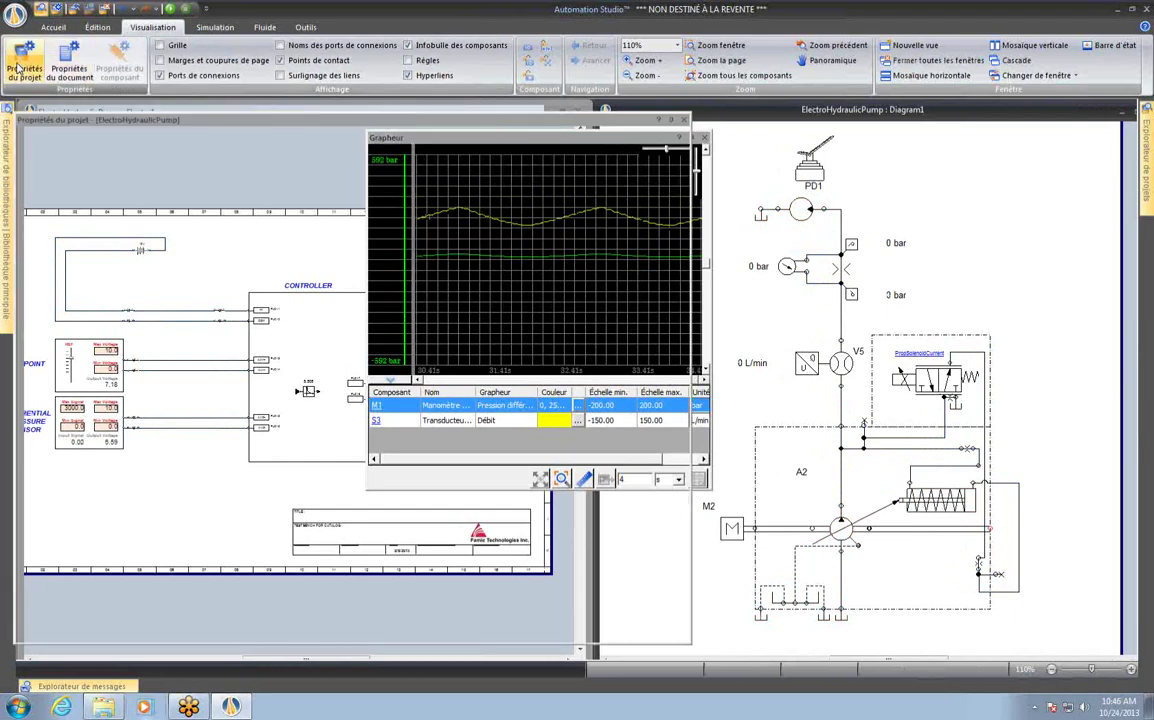
pyautogui.click(357, 371)
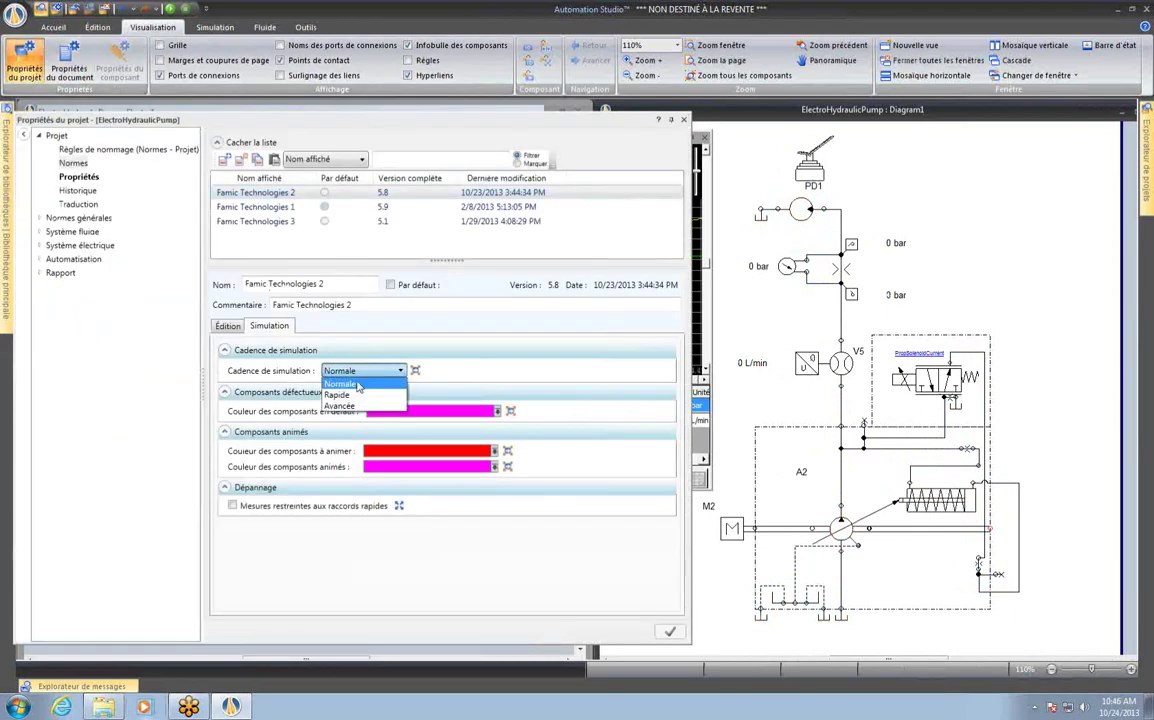
pyautogui.click(358, 405)
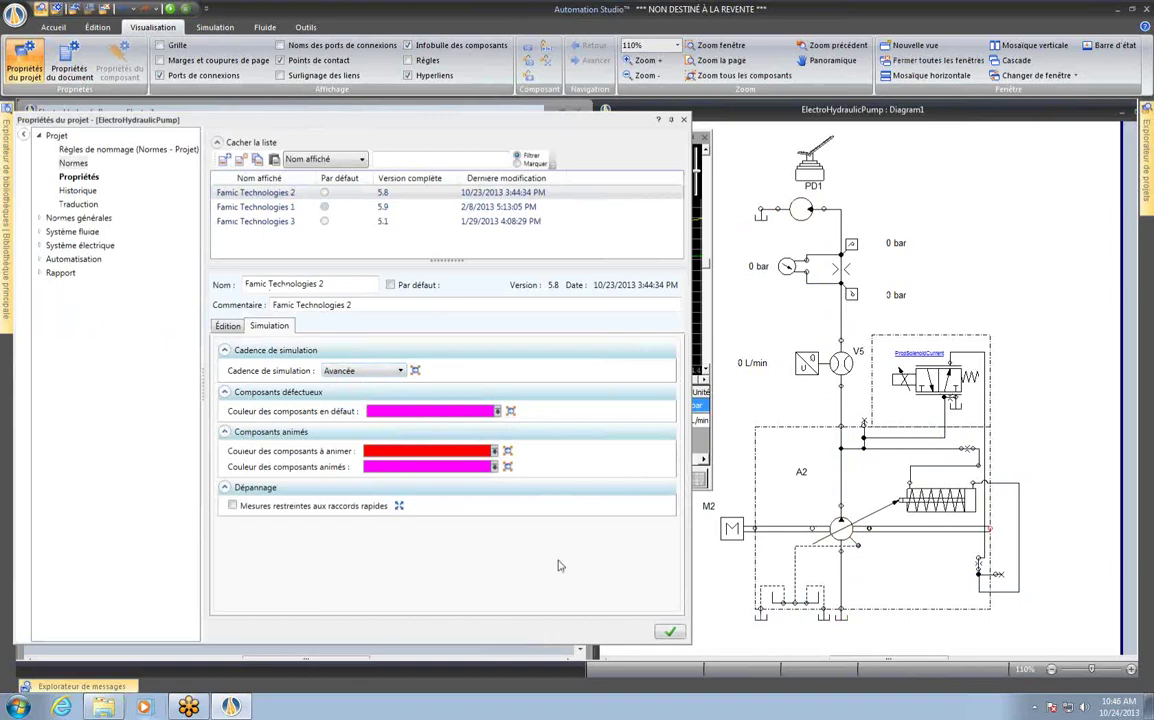
pyautogui.click(672, 634)
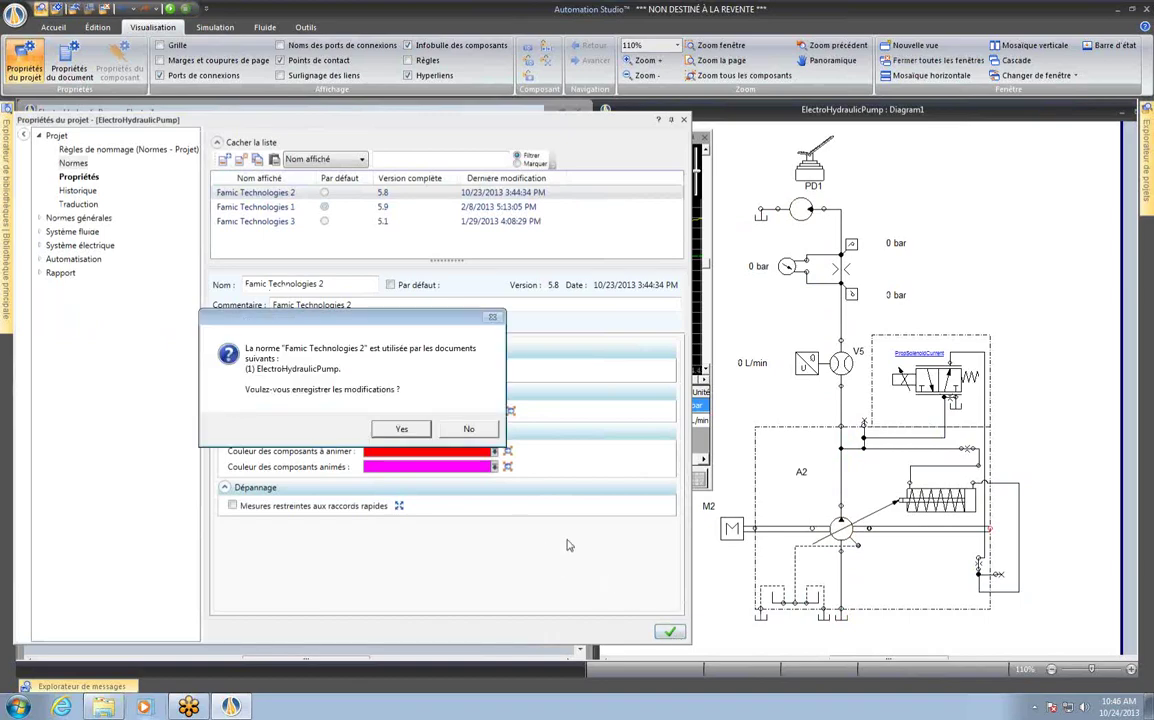
pyautogui.click(396, 428)
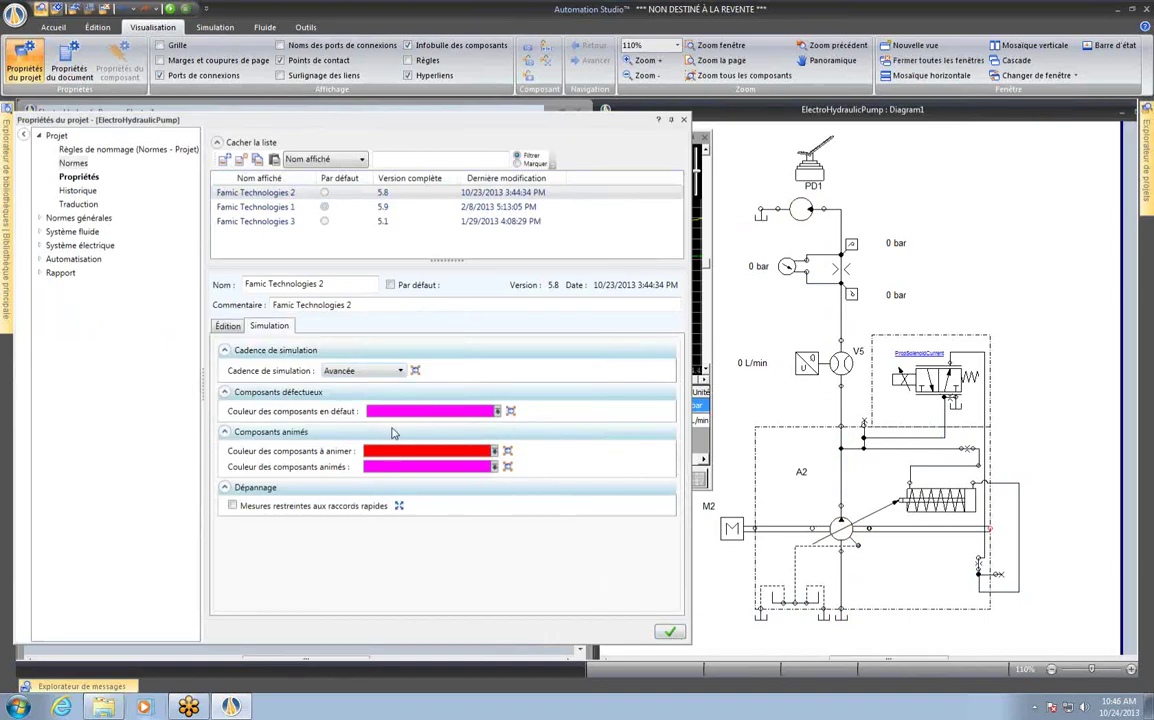
pyautogui.click(683, 119)
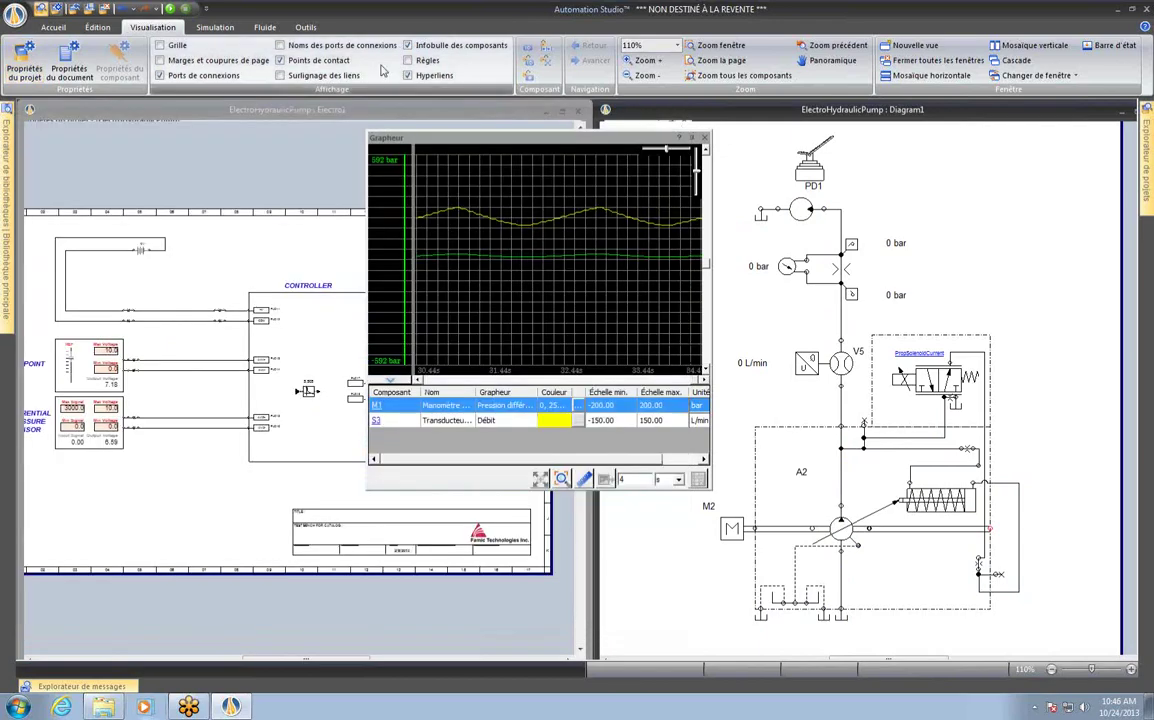
# Step: Restart the simulation and vary the controller set point, lowering its output voltage to about 4.35 and raising it to about 7.41
pyautogui.click(170, 9)
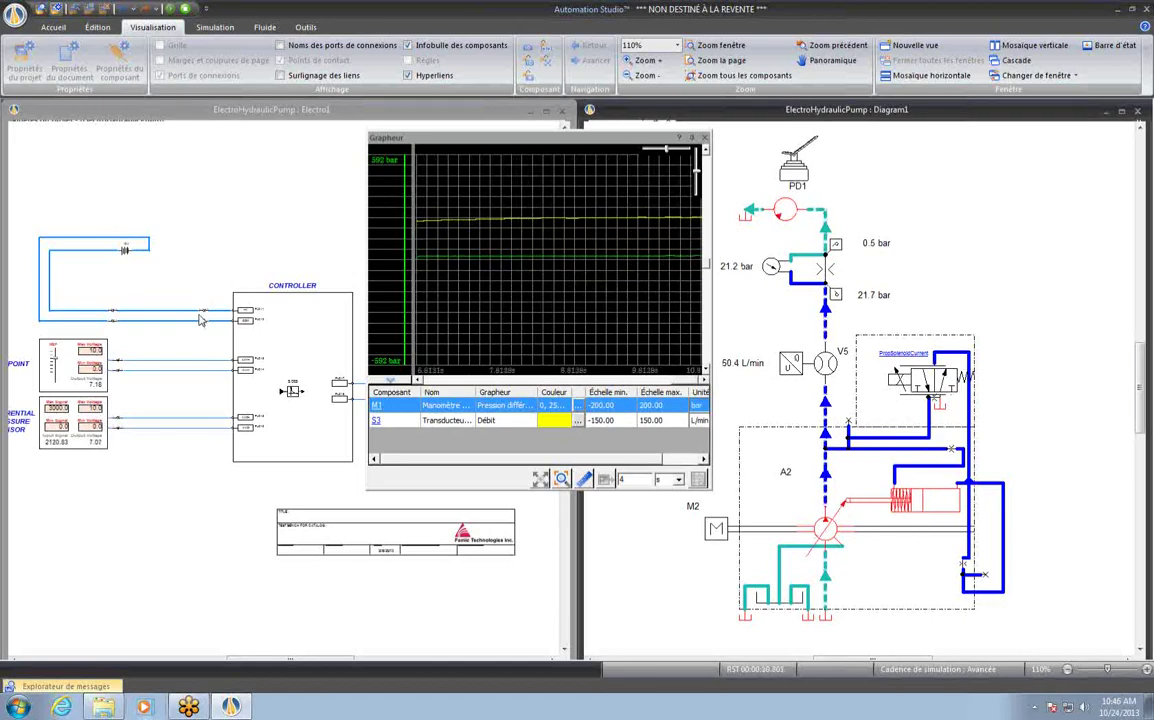
pyautogui.moveTo(60, 361); pyautogui.dragTo(54, 379)
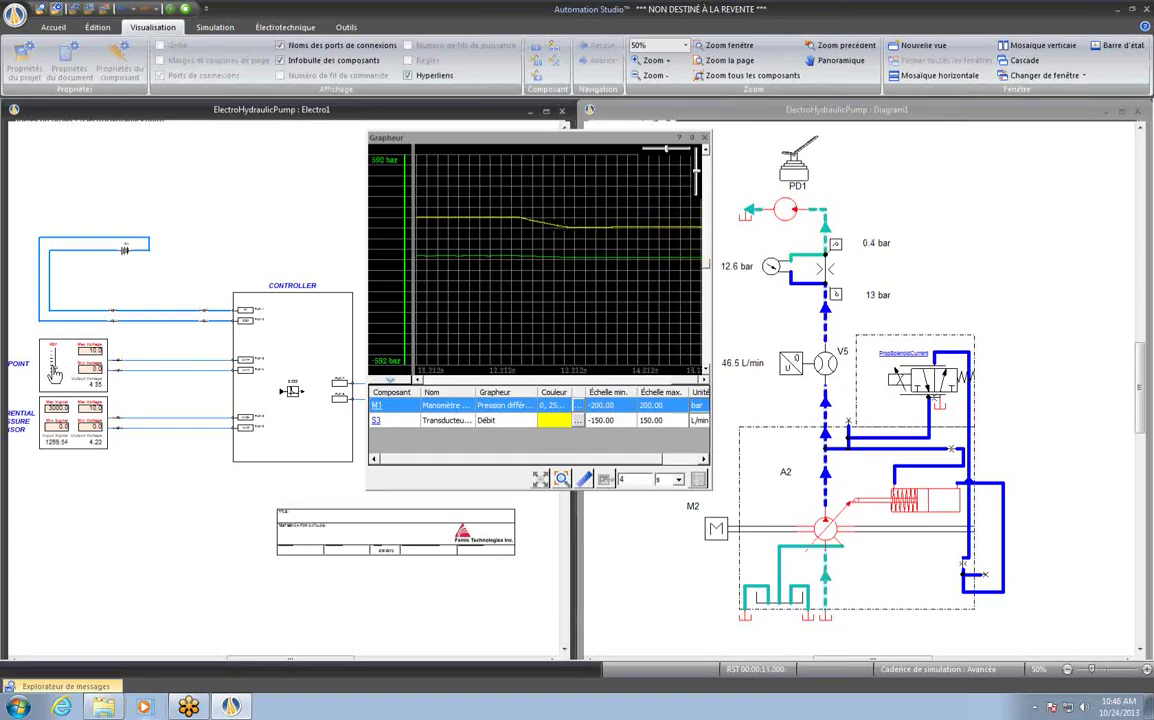
pyautogui.moveTo(55, 372); pyautogui.dragTo(56, 355)
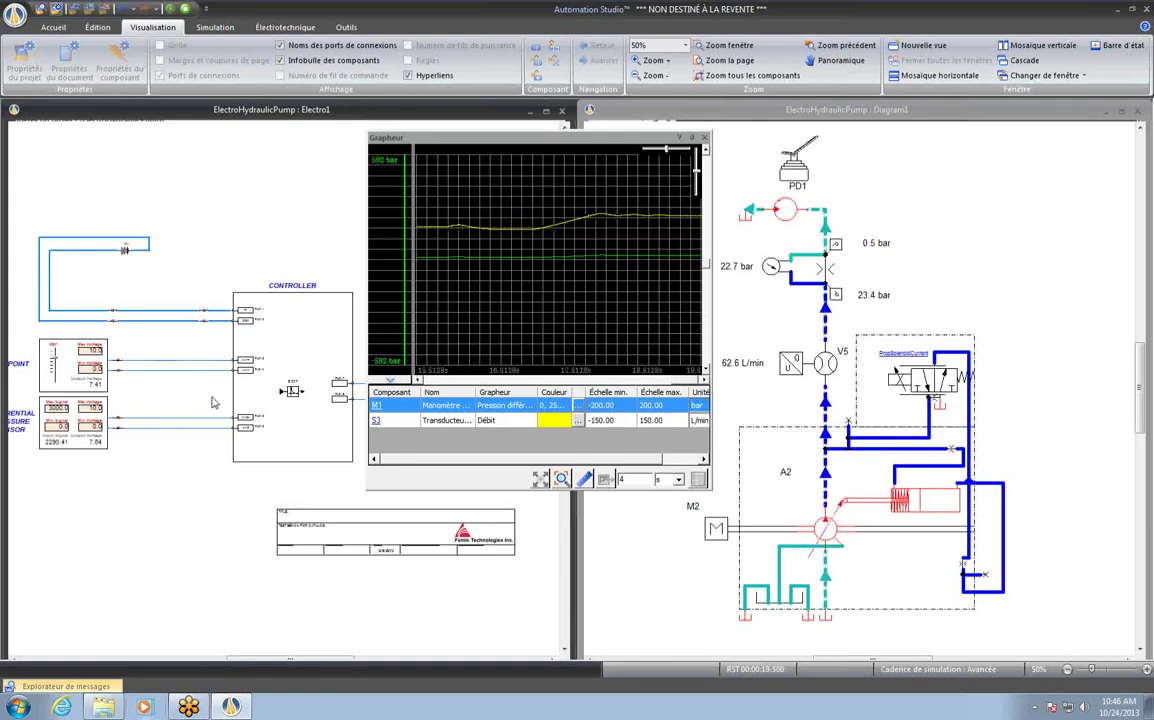
# Step: Set the output of pedal PD1 to about 0.138 to load the hydraulic motor, and stop the simulation
pyautogui.click(797, 162)
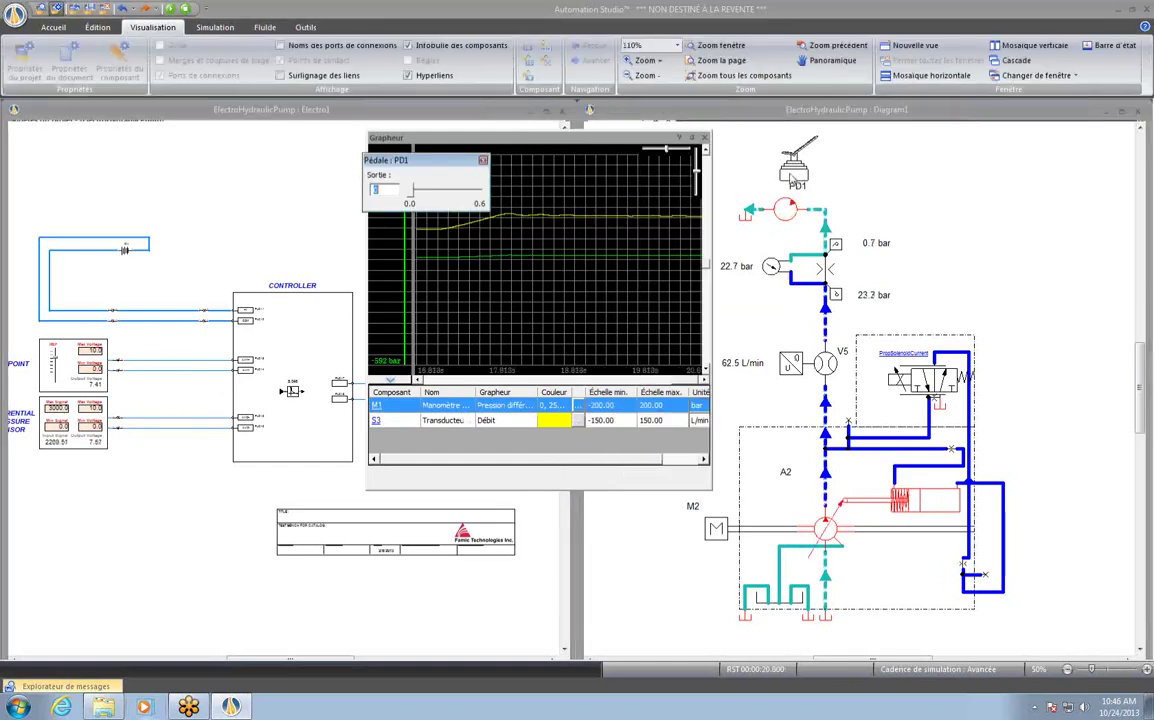
pyautogui.moveTo(391, 167); pyautogui.dragTo(884, 174)
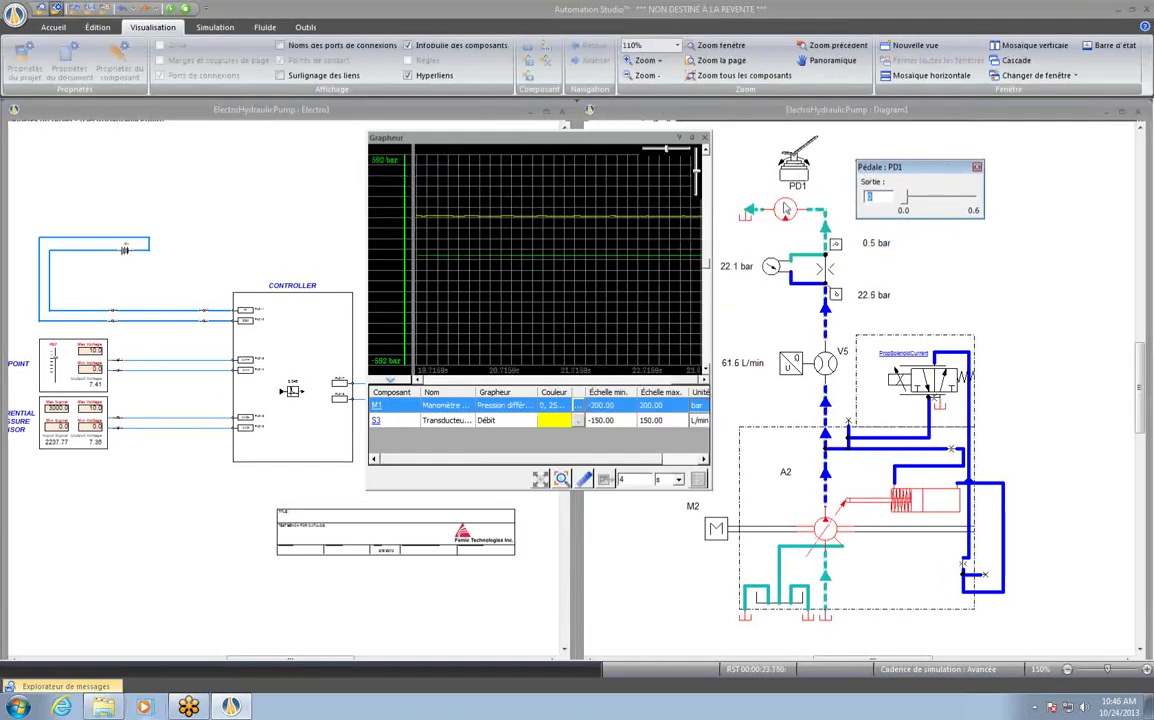
pyautogui.moveTo(897, 199); pyautogui.dragTo(922, 203)
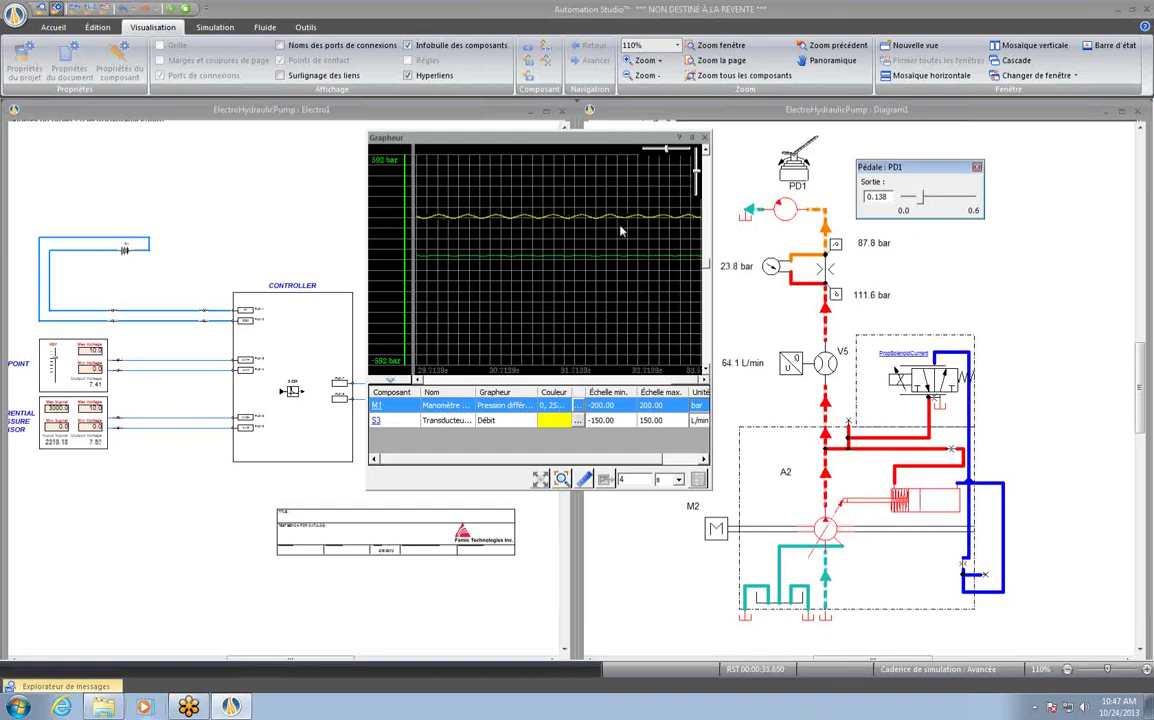
pyautogui.click(188, 10)
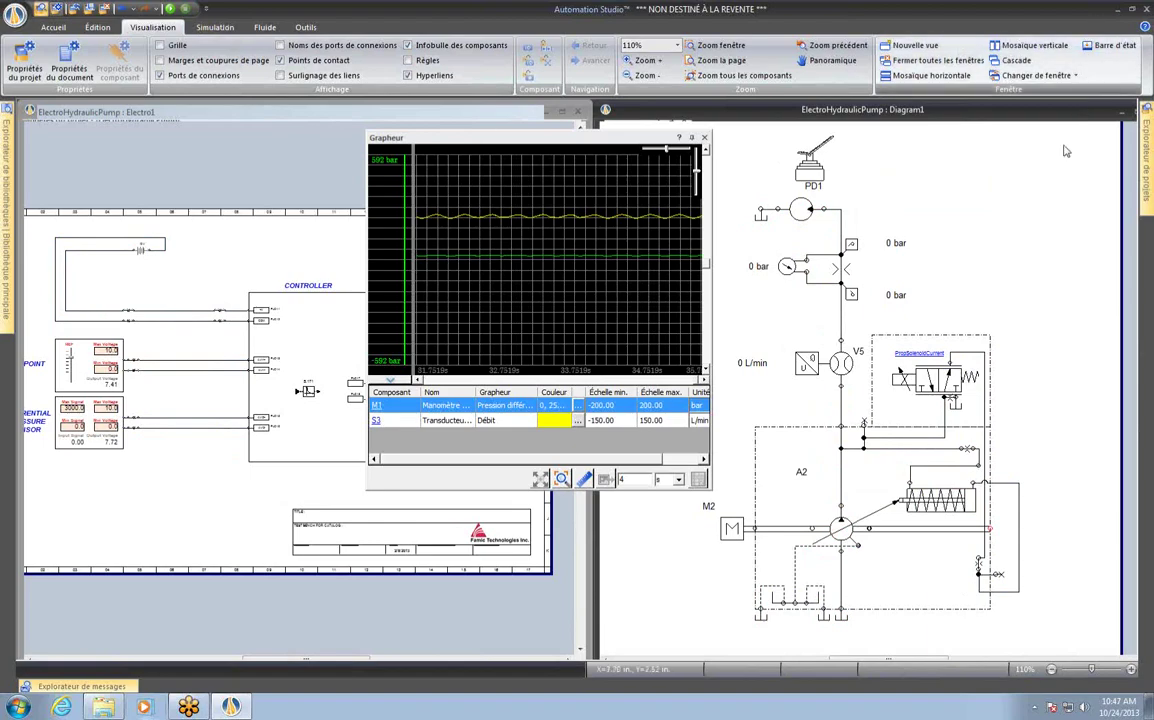
# Step: Close the ElectroHydraulicPump project without saving the changes
pyautogui.moveTo(1146, 115)
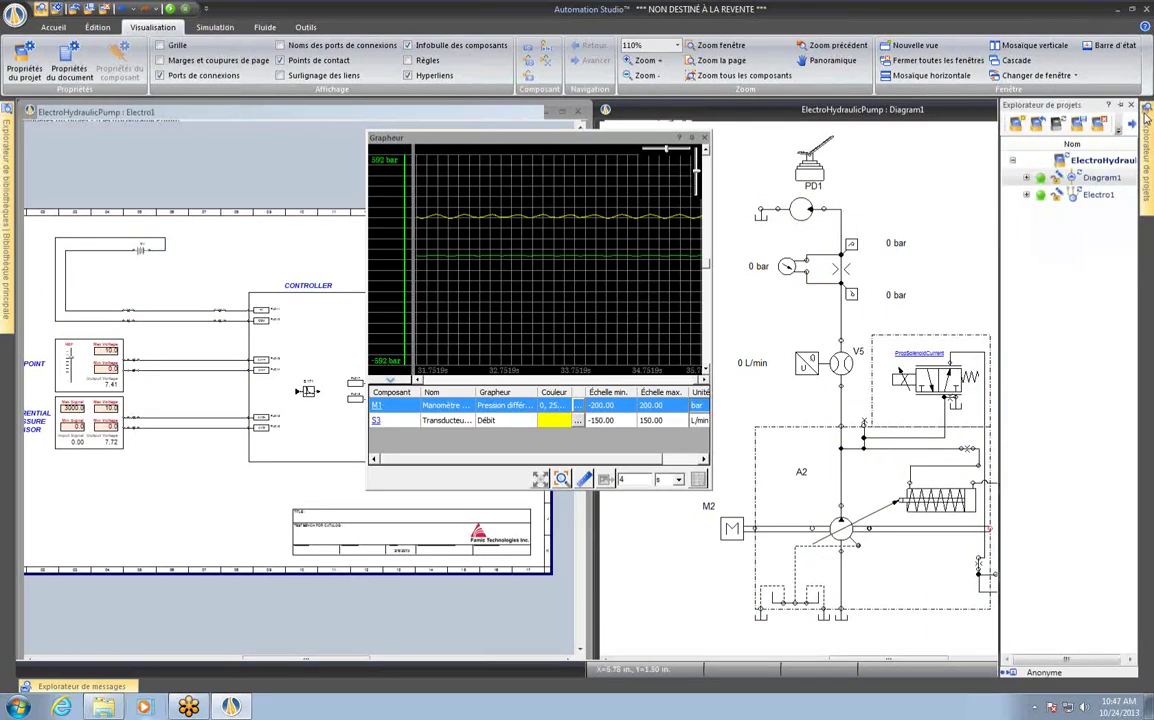
pyautogui.rightClick(1090, 161)
pyautogui.click(945, 221)
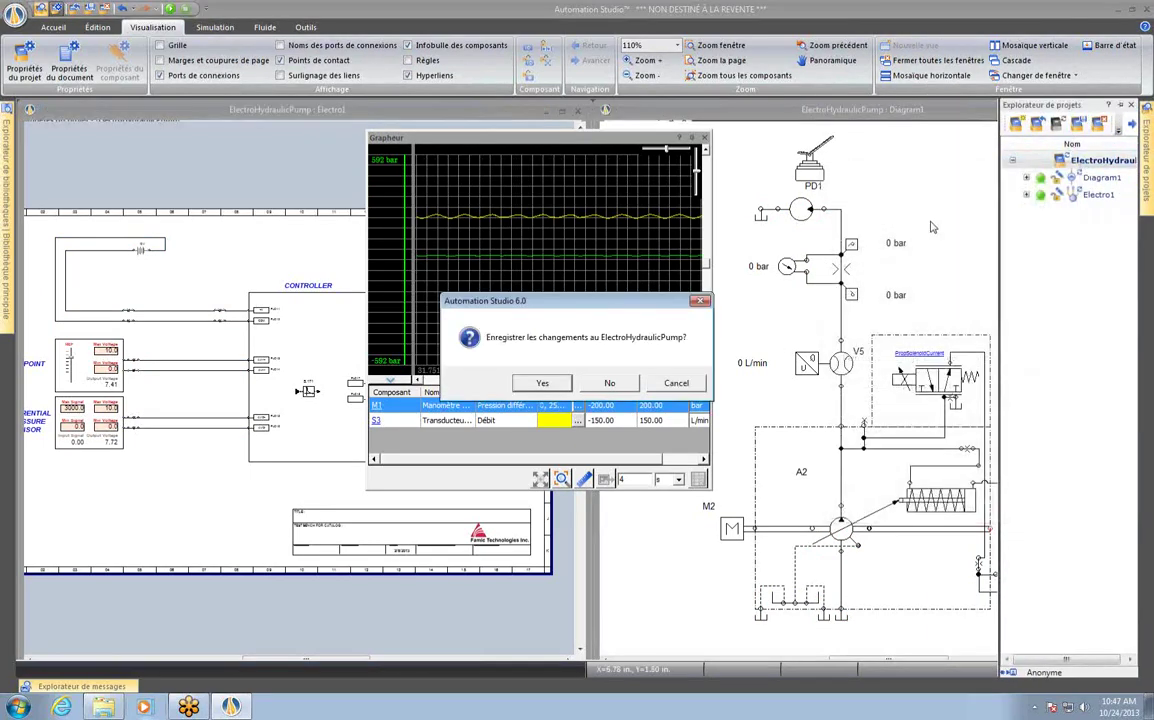
pyautogui.click(611, 384)
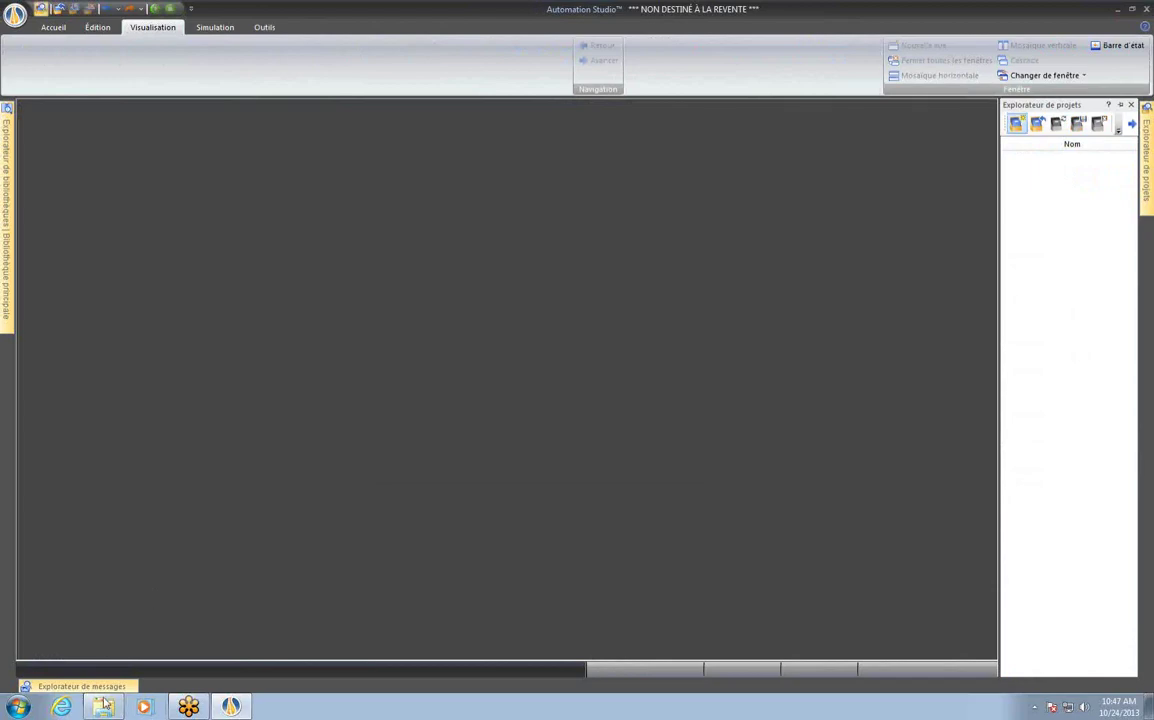
# Step: Open the BodeDiagramsClean7 project and simulate it with the RLC circuit's input frequency raised to about 46.1 Hz
pyautogui.click(105, 707)
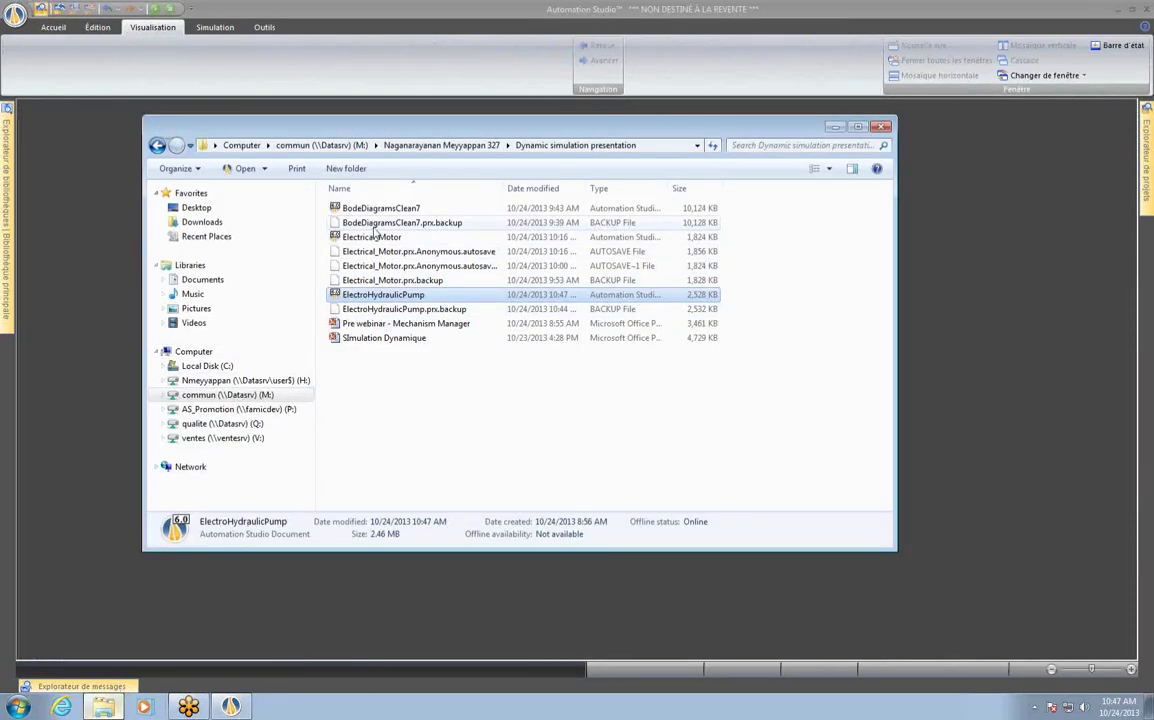
pyautogui.doubleClick(376, 210)
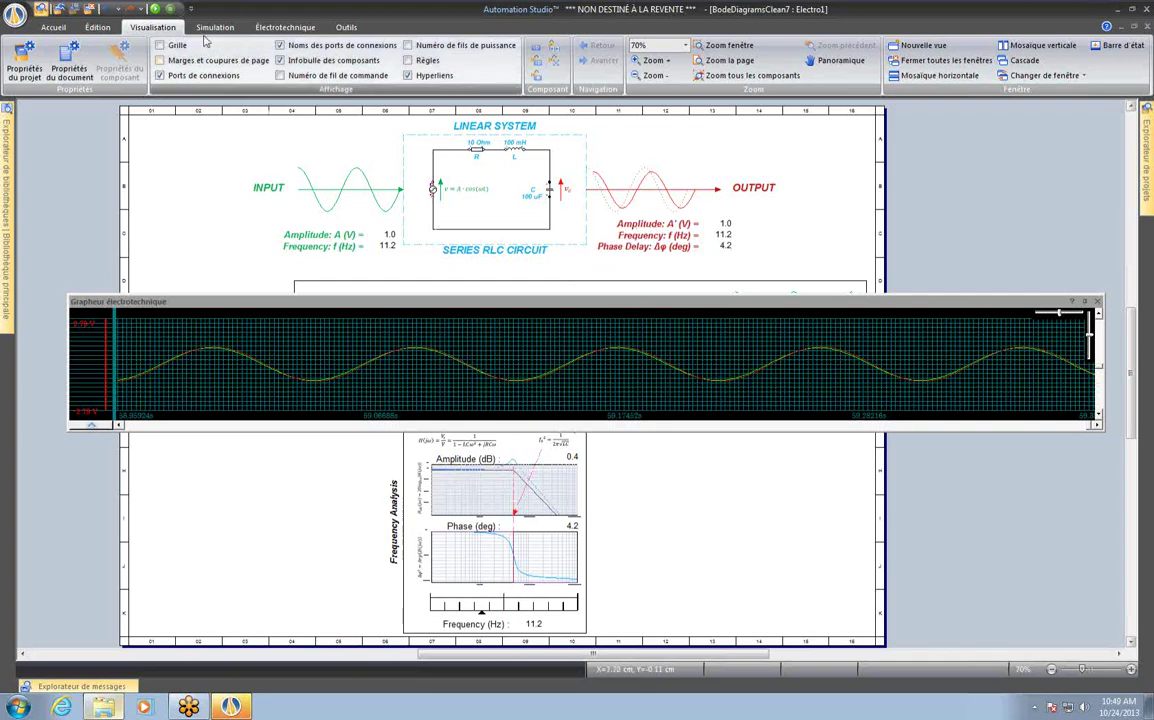
pyautogui.click(154, 9)
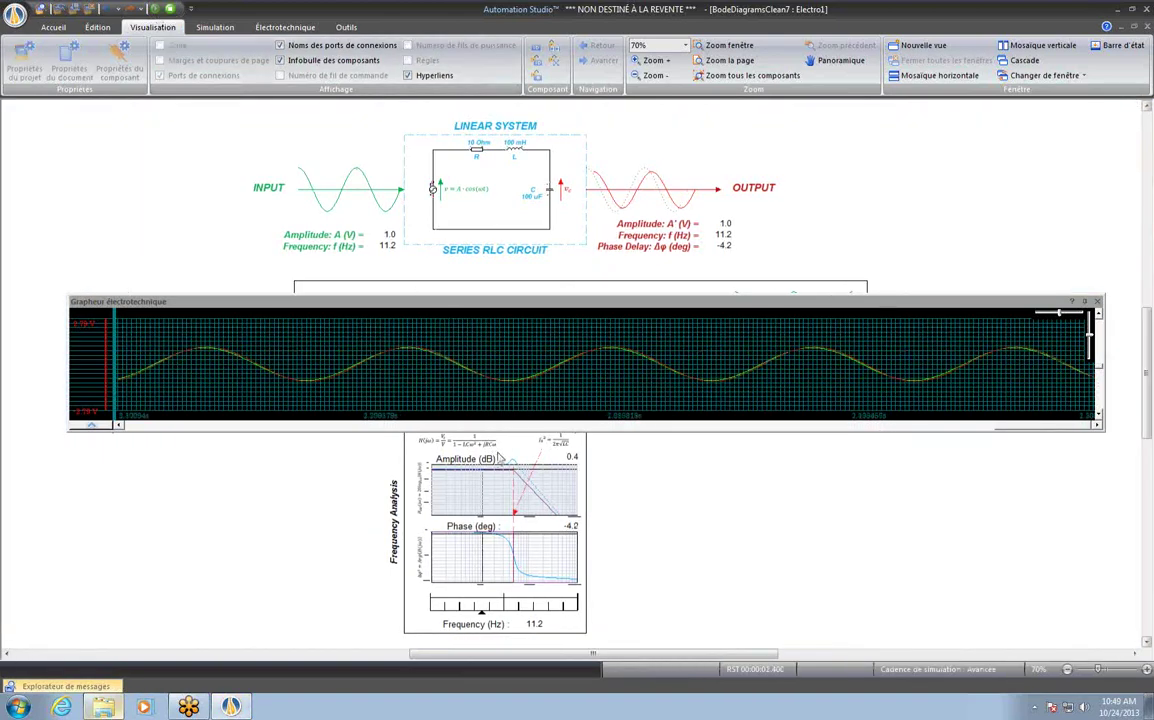
pyautogui.moveTo(490, 600); pyautogui.dragTo(512, 619)
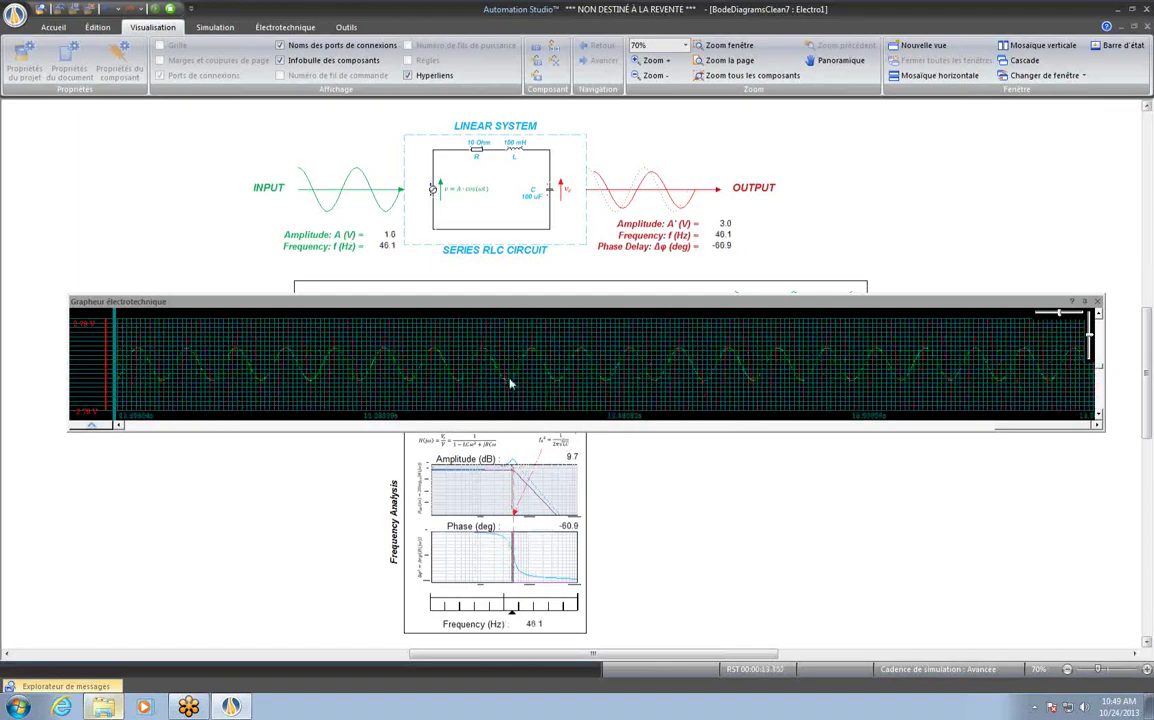
# Step: Vary the RLC circuit's input frequency to about 30.3 Hz, 44.4 Hz, 69.8 Hz and finally 249.9 Hz
pyautogui.moveTo(512, 612); pyautogui.dragTo(503, 618)
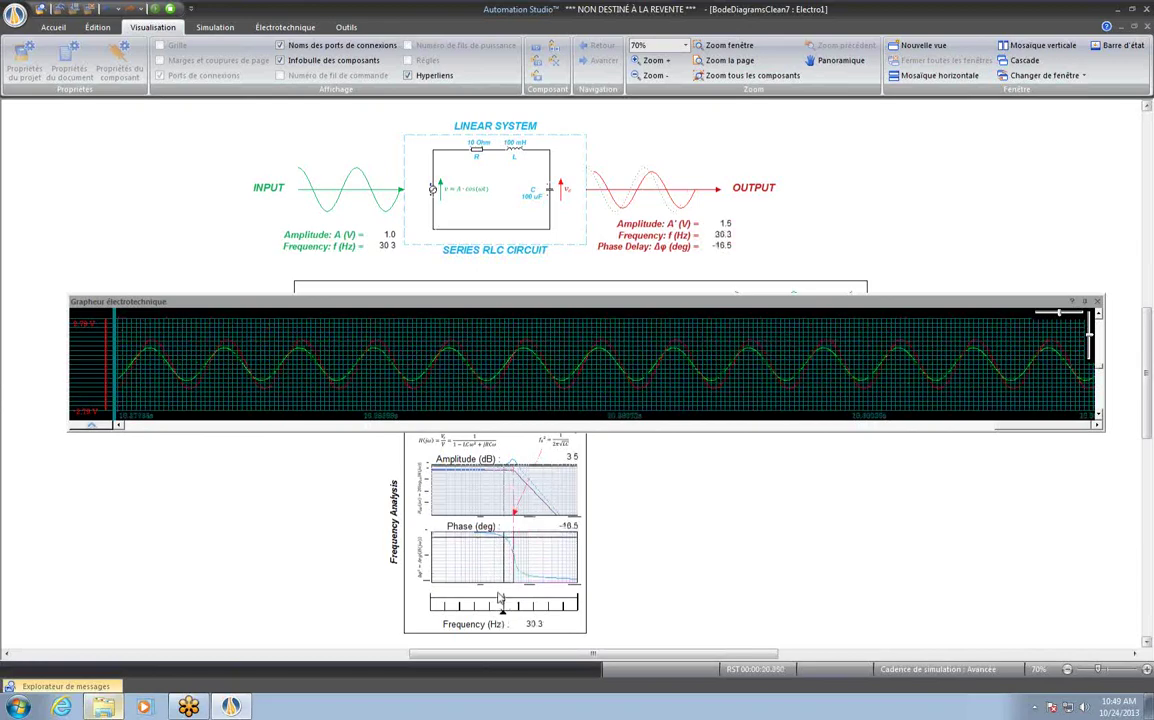
pyautogui.moveTo(501, 614); pyautogui.dragTo(511, 617)
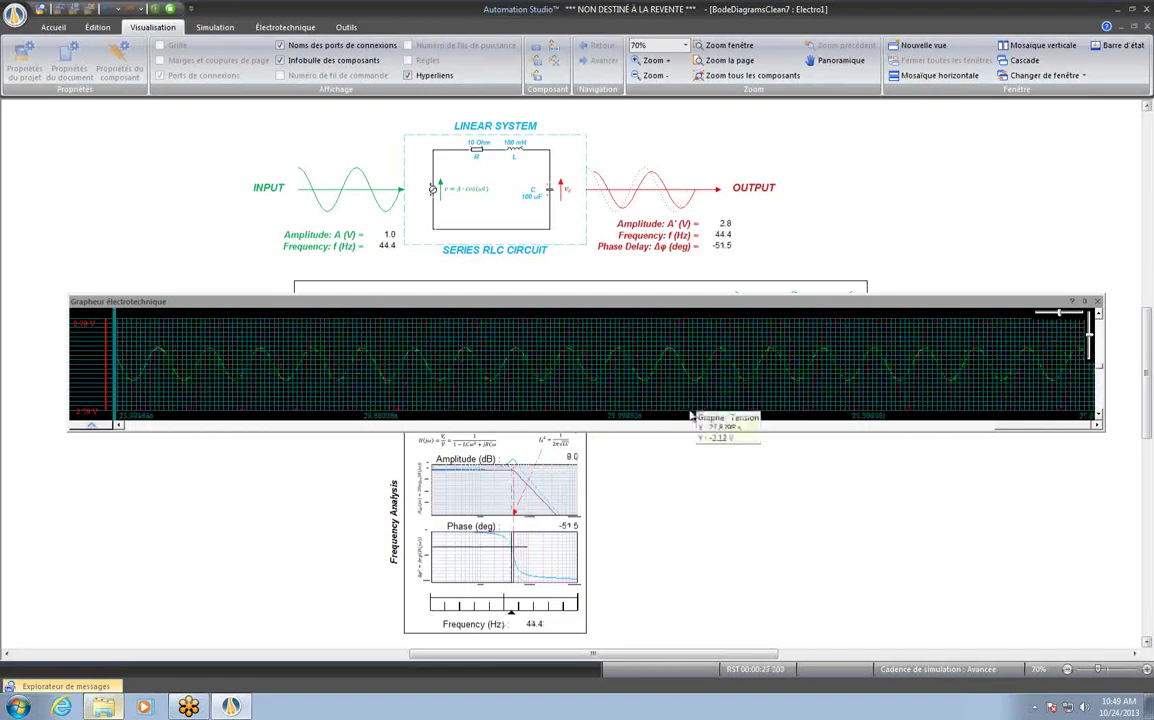
pyautogui.moveTo(511, 611); pyautogui.dragTo(521, 612)
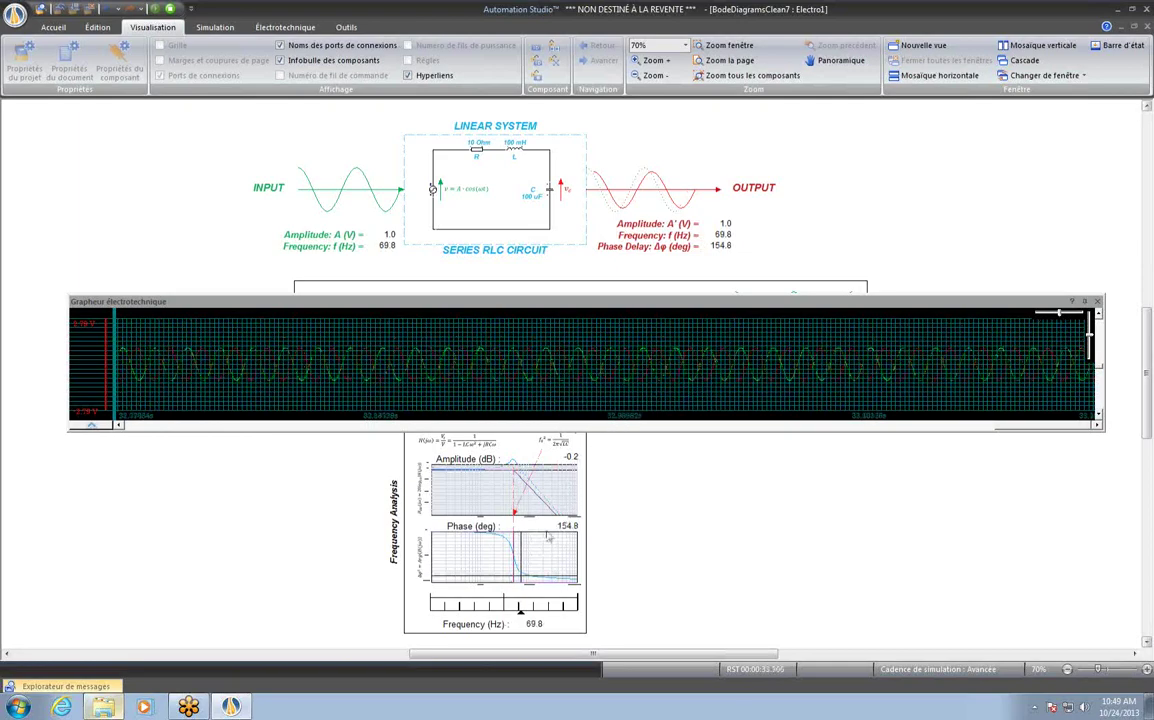
pyautogui.moveTo(521, 608); pyautogui.dragTo(546, 619)
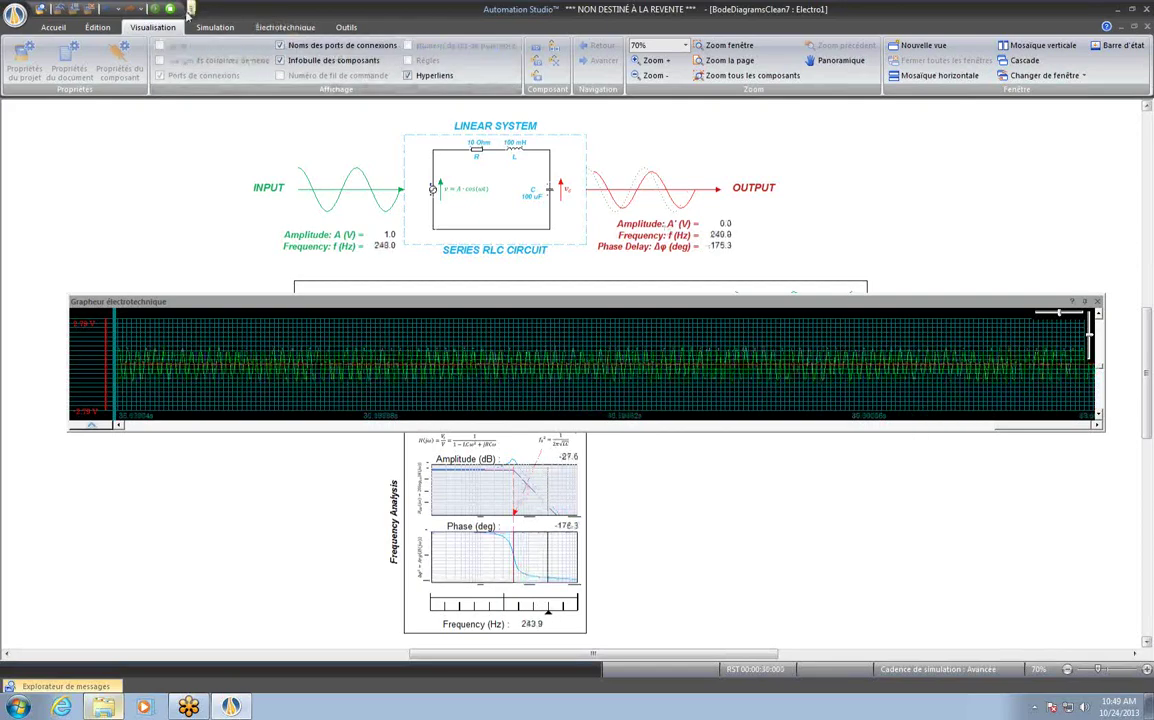
# Step: Pause the simulation to inspect the voltage curves on a finer time scale in the electrotechnical plotter, and stop the simulation
pyautogui.click(99, 28)
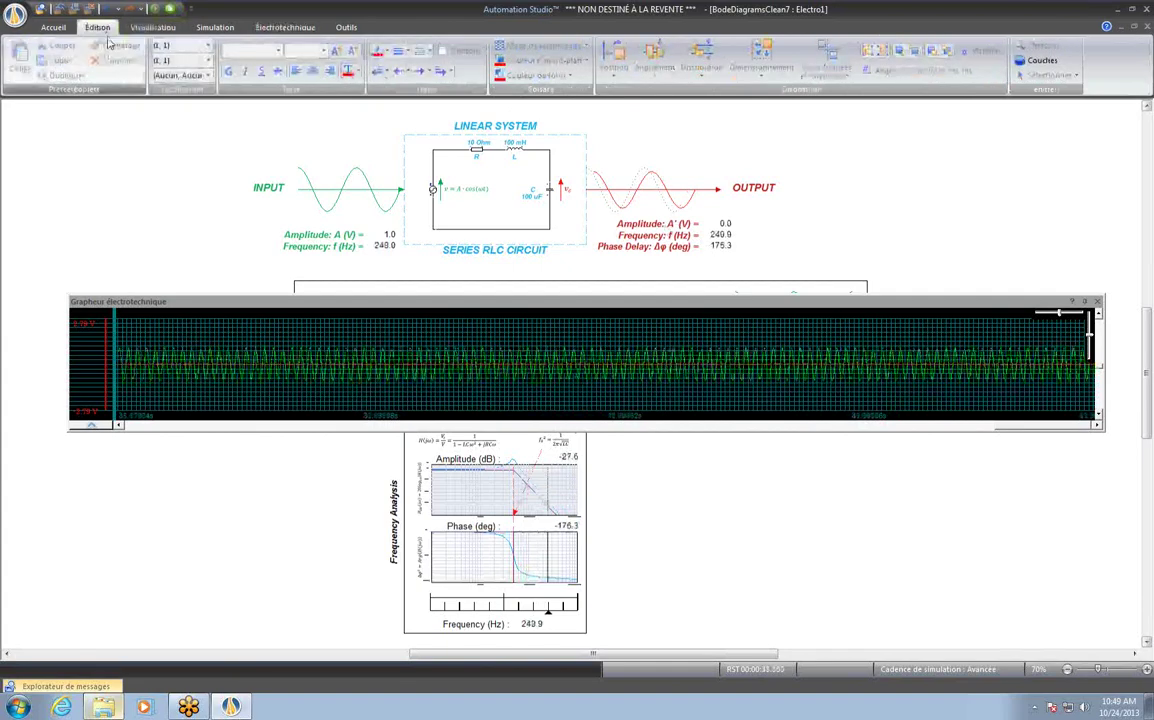
pyautogui.click(214, 27)
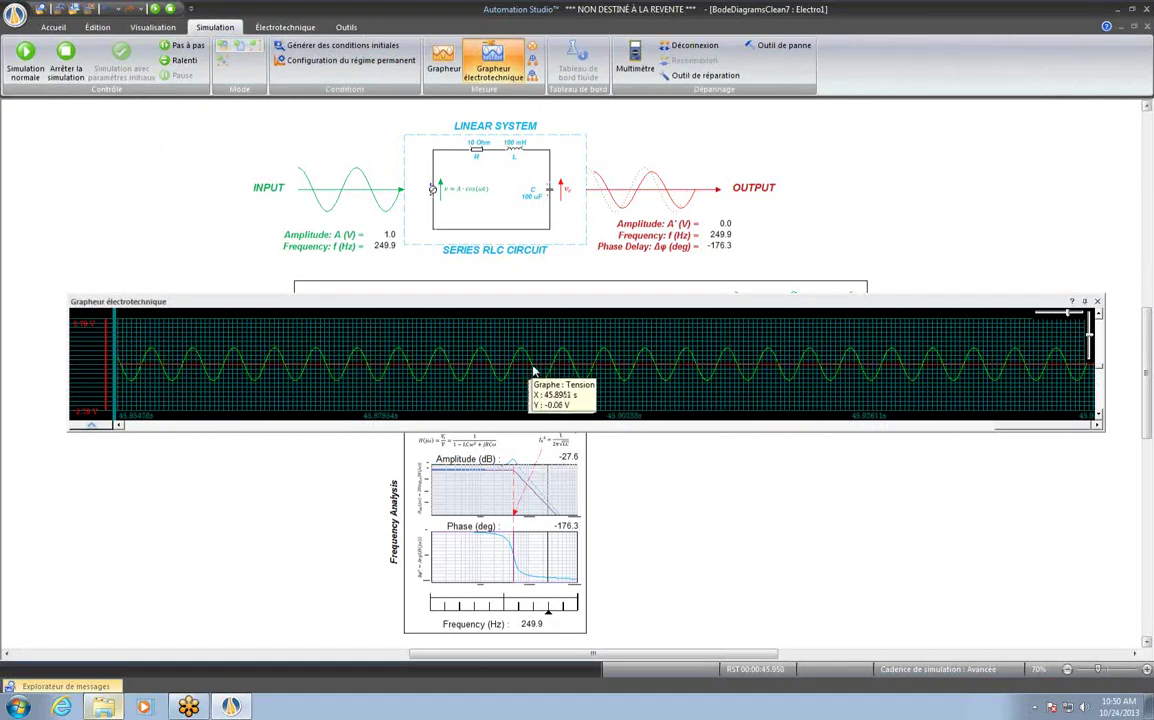
pyautogui.moveTo(525, 418)
pyautogui.mouseDown()
pyautogui.moveTo(572, 382)
pyautogui.moveTo(676, 376)
pyautogui.mouseUp()
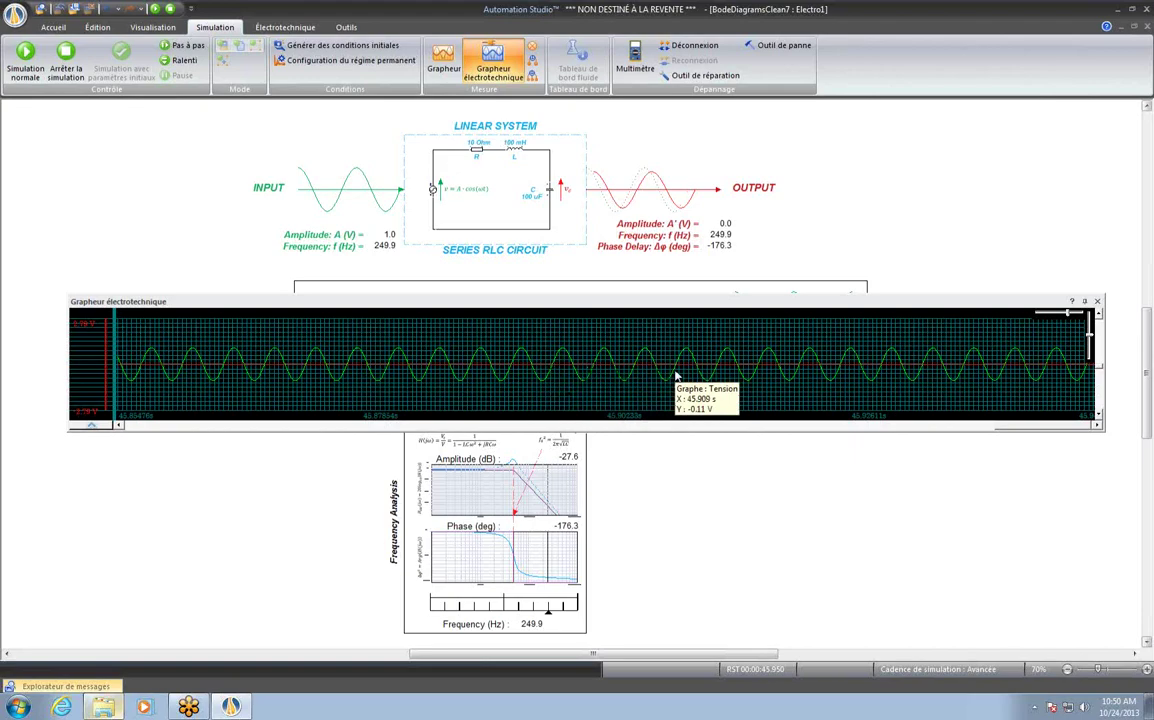
pyautogui.click(170, 10)
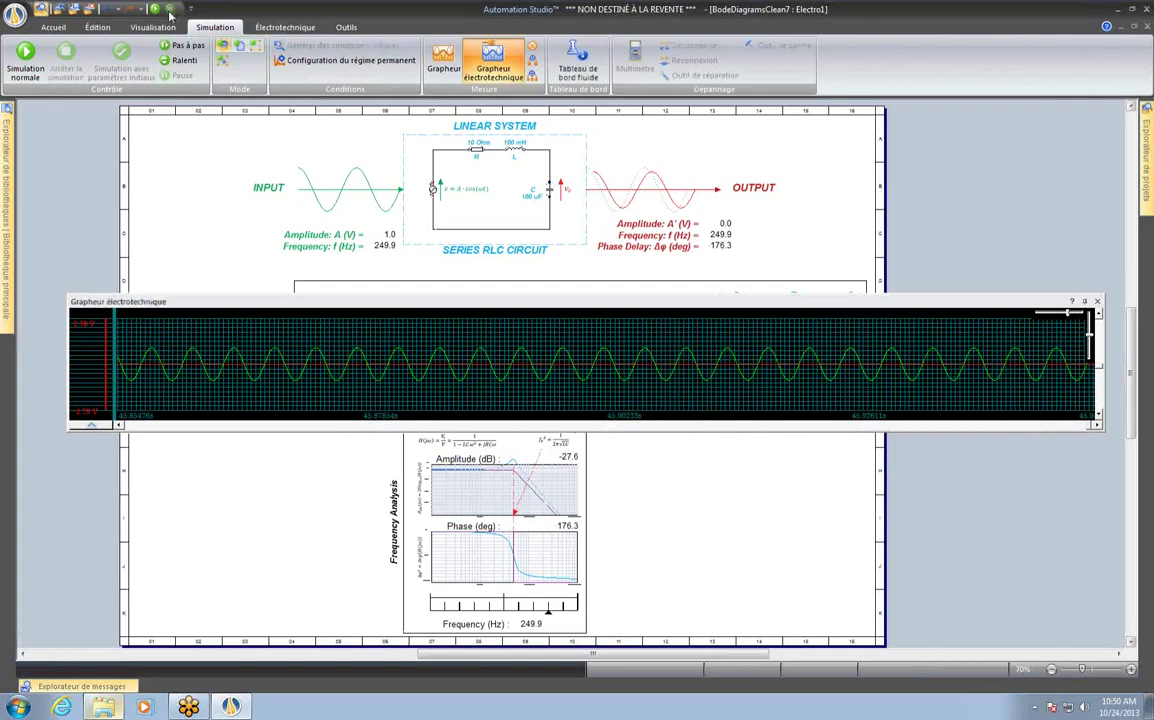
# Step: Set the project's simulation pace to Normale in the Famic Technologies 1 standard and save the modified standard
pyautogui.click(97, 28)
pyautogui.click(152, 27)
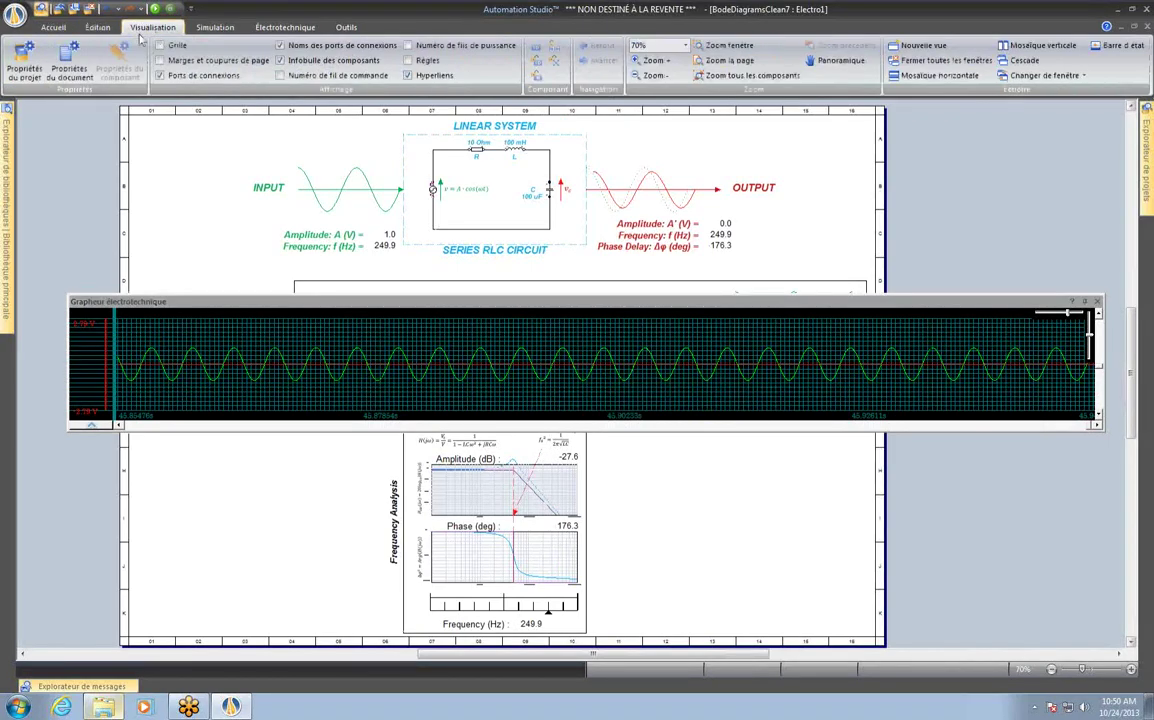
pyautogui.click(25, 62)
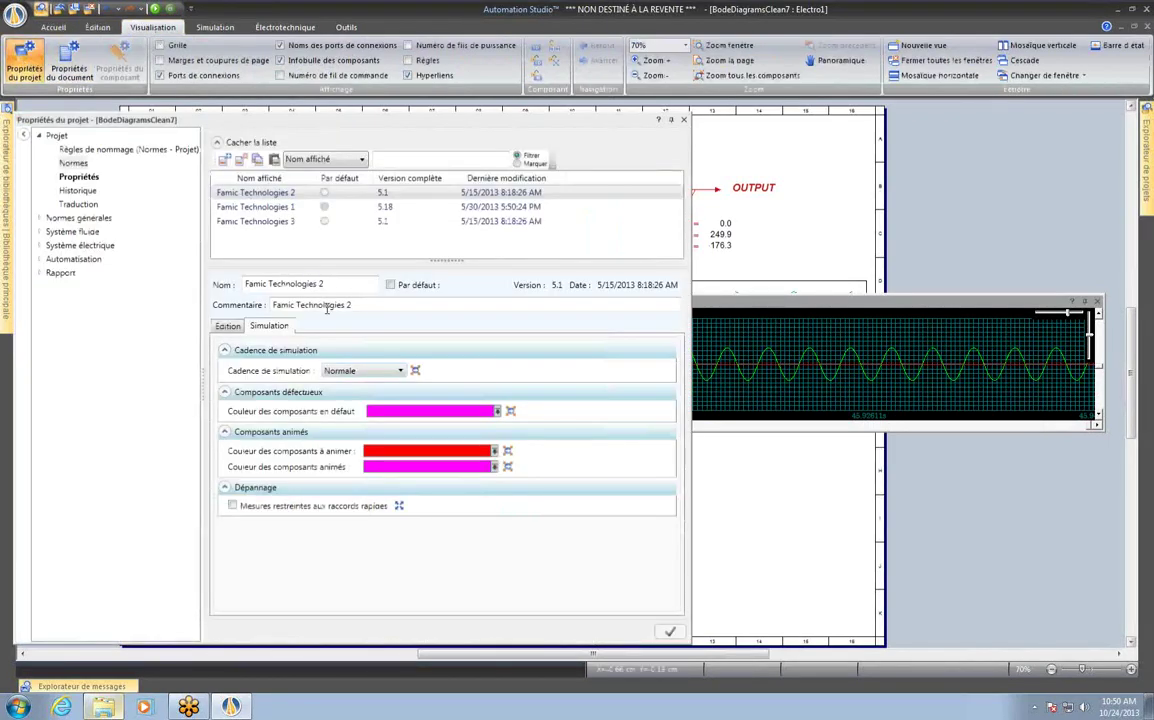
pyautogui.click(356, 372)
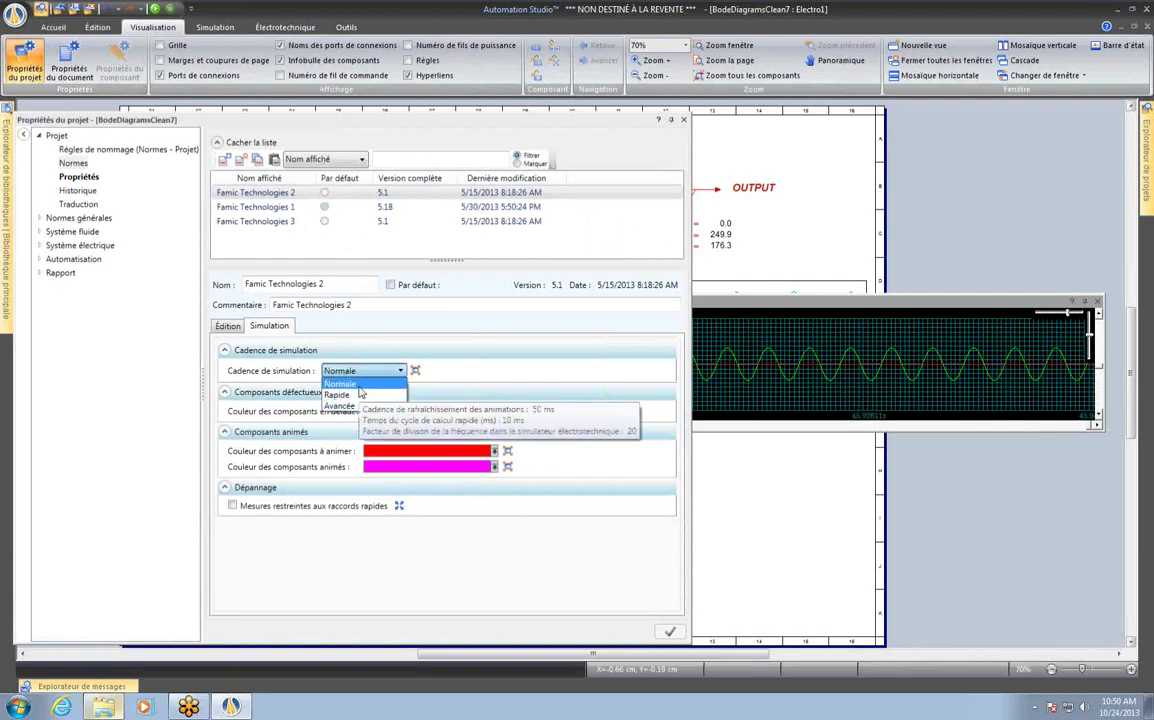
pyautogui.click(340, 384)
pyautogui.click(286, 207)
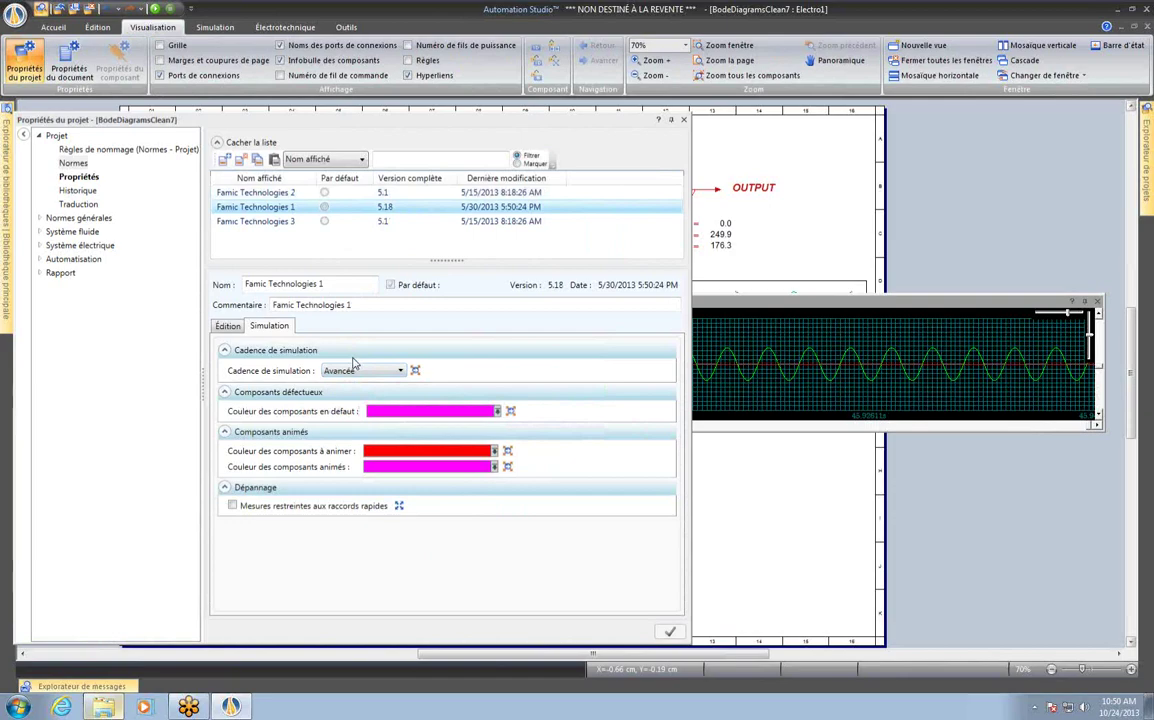
pyautogui.click(358, 371)
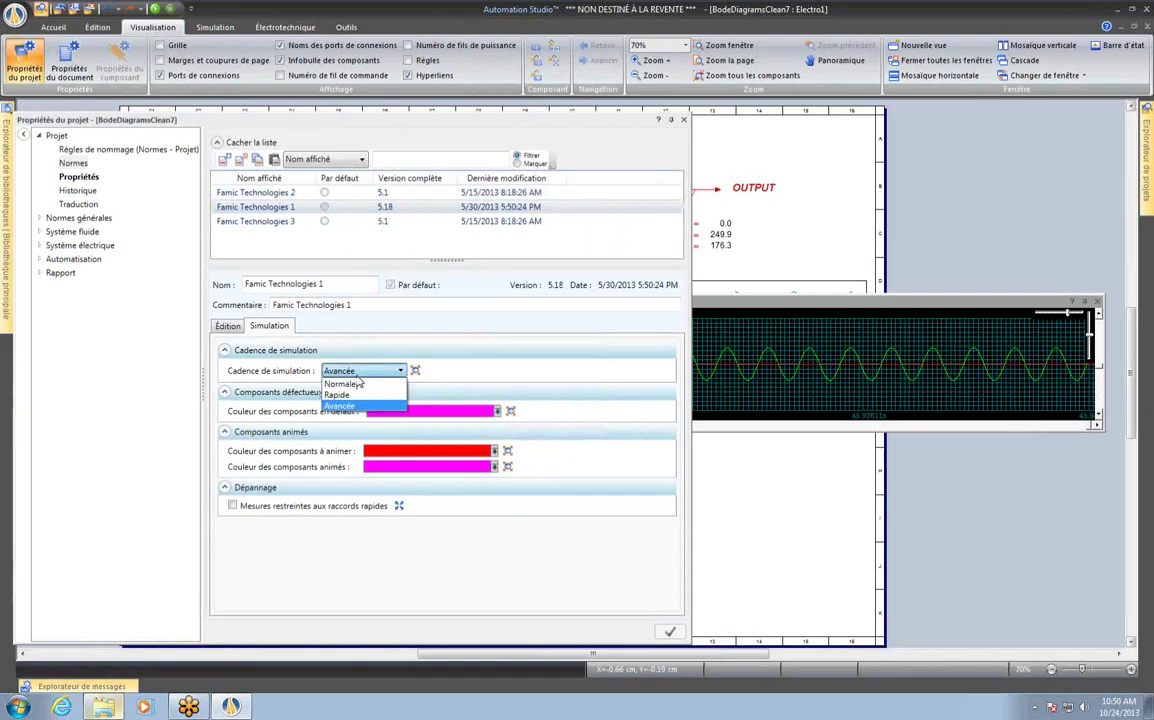
pyautogui.click(345, 384)
pyautogui.click(669, 633)
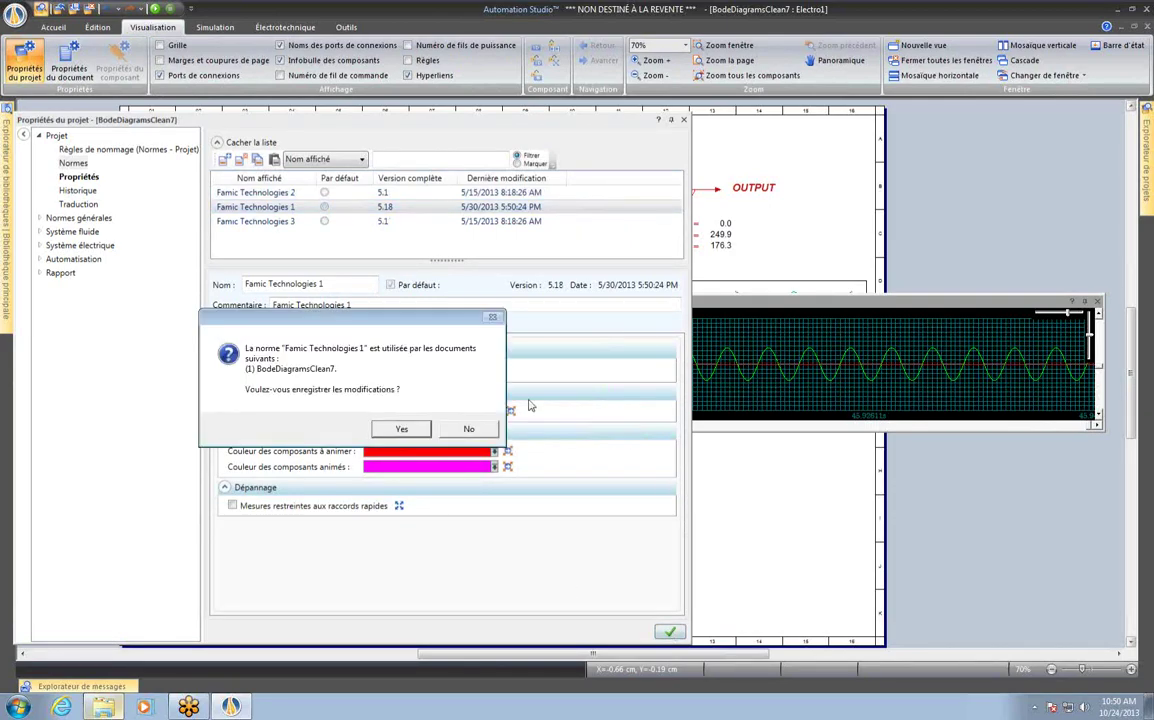
pyautogui.click(403, 429)
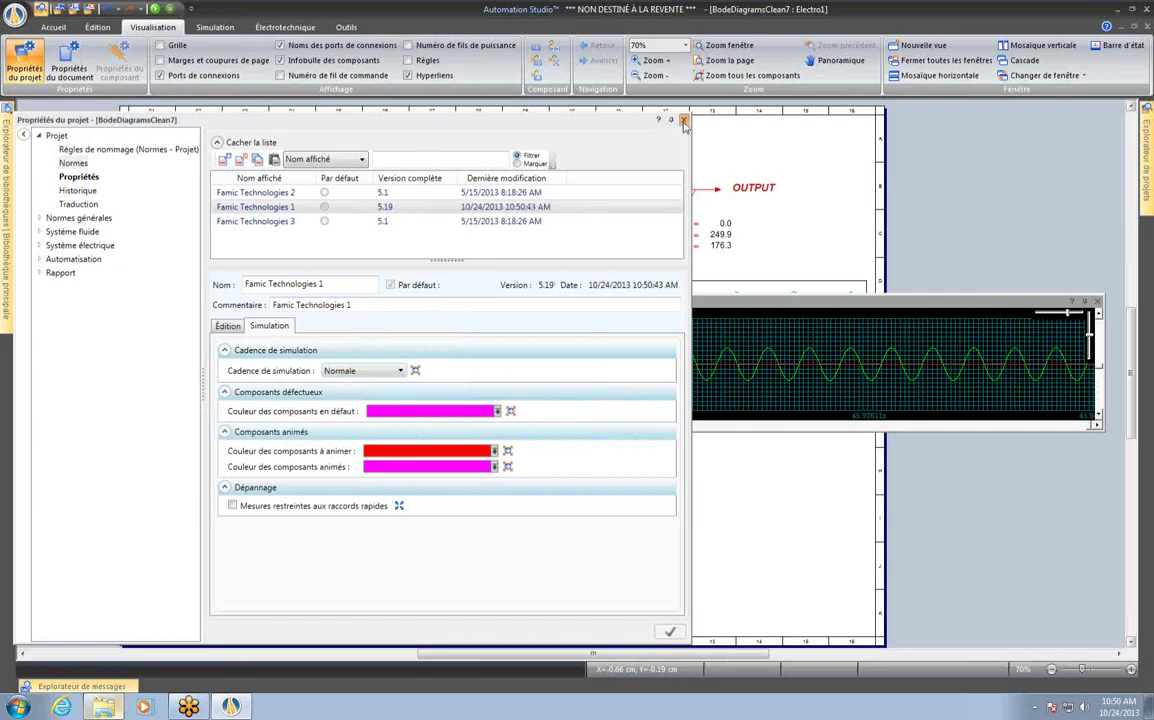
pyautogui.click(683, 120)
# Step: Simulate at the normal pace with the input frequency lowered to about 29.4 Hz, show a longer time span in the plotter, and stop
pyautogui.click(156, 10)
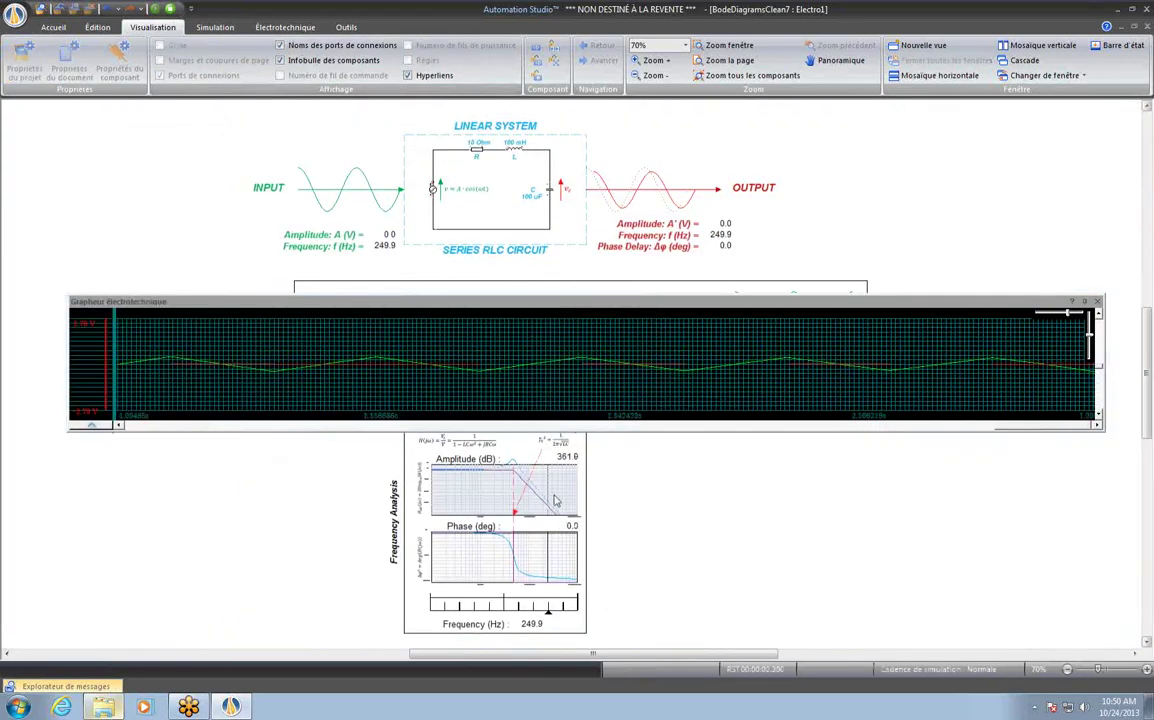
pyautogui.moveTo(547, 611); pyautogui.dragTo(502, 617)
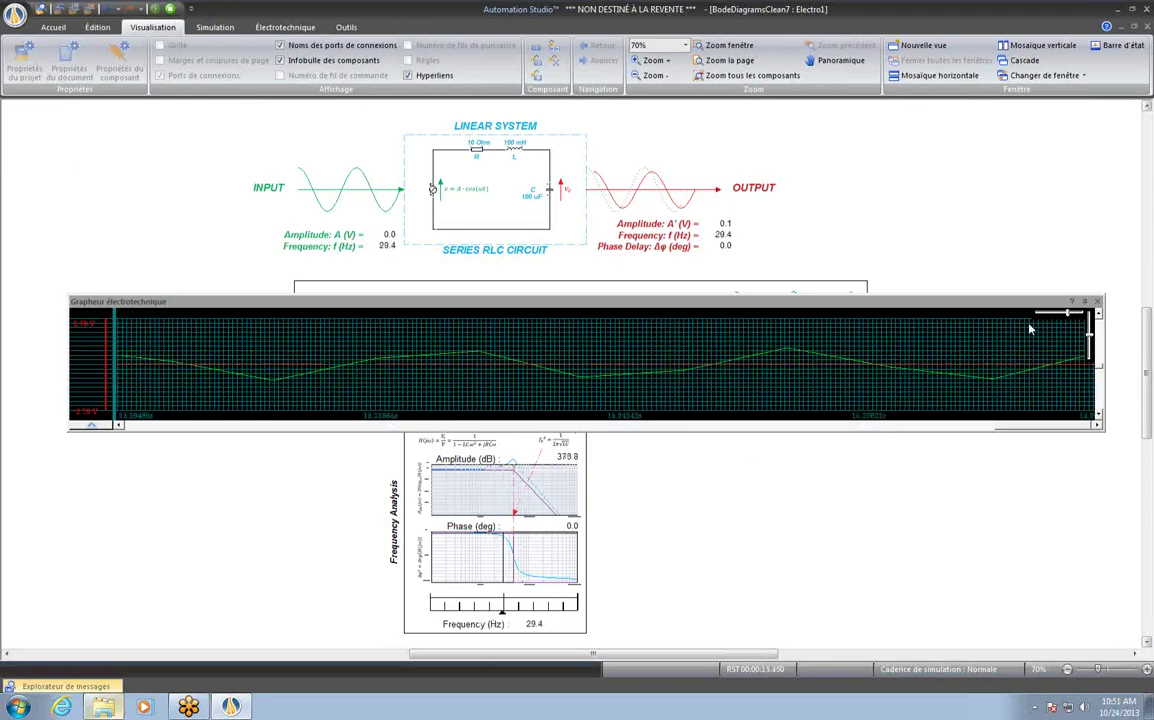
pyautogui.click(1068, 316)
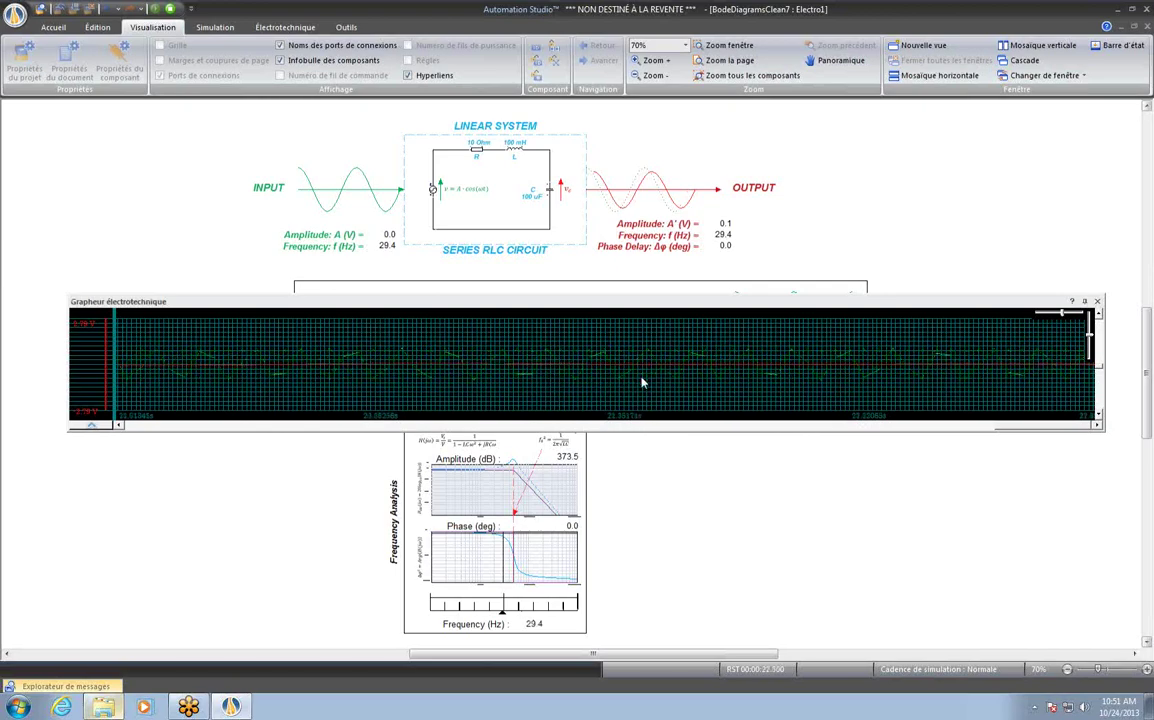
pyautogui.click(150, 8)
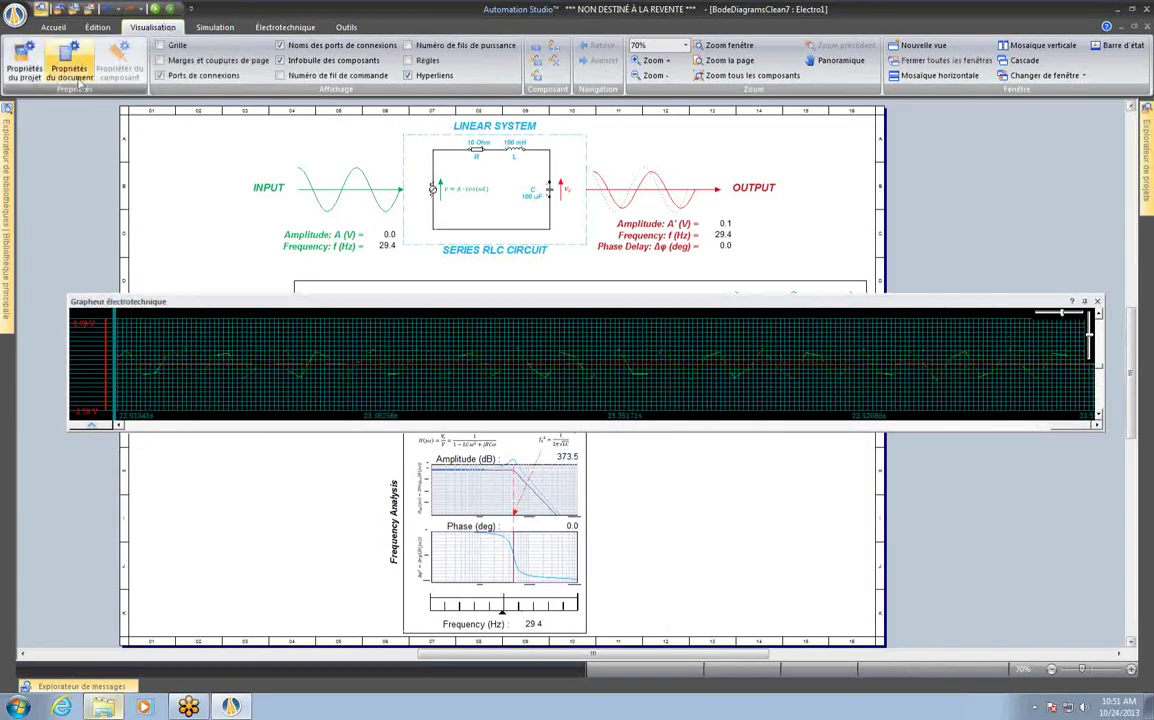
# Step: Set the Famic Technologies 1 standard's simulation pace to Avancée, save it, and briefly rerun the simulation
pyautogui.click(28, 66)
pyautogui.click(362, 371)
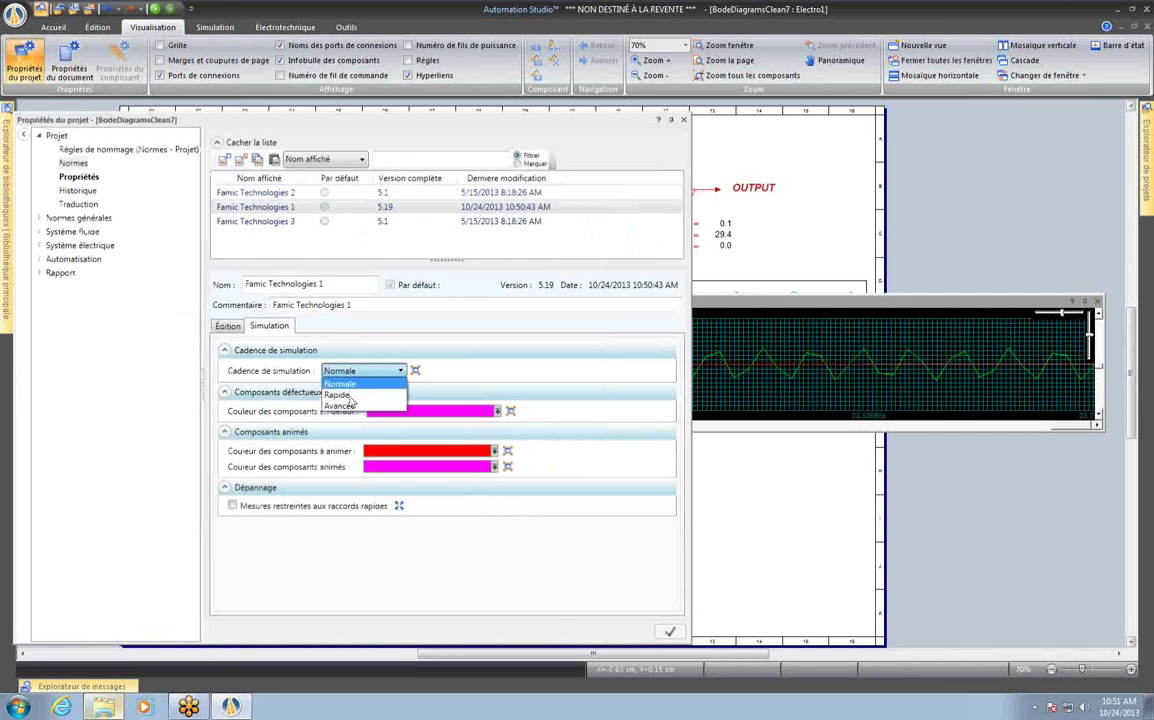
pyautogui.click(341, 405)
pyautogui.click(666, 633)
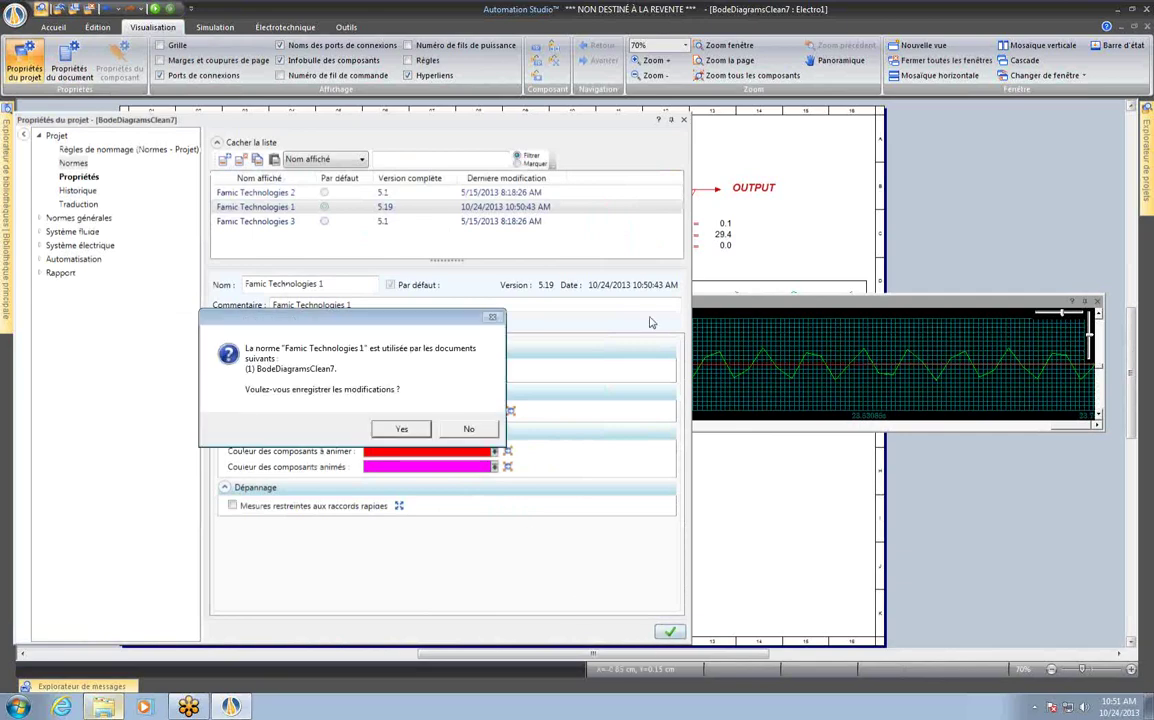
pyautogui.click(402, 429)
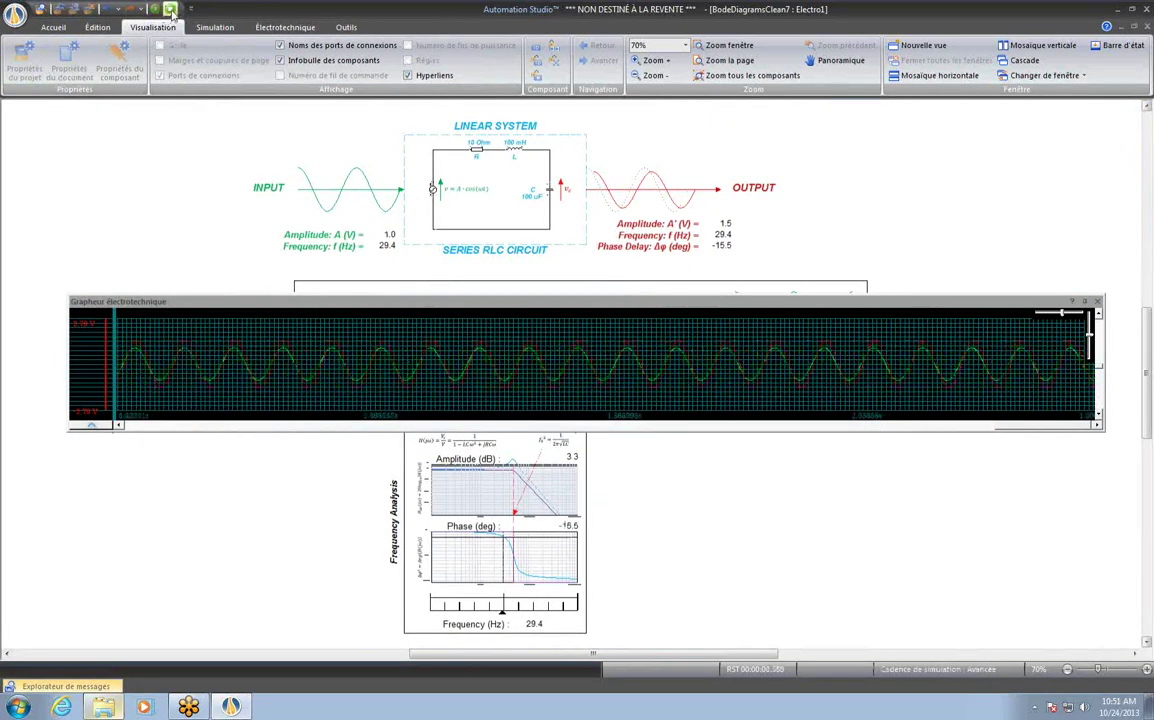
pyautogui.click(171, 12)
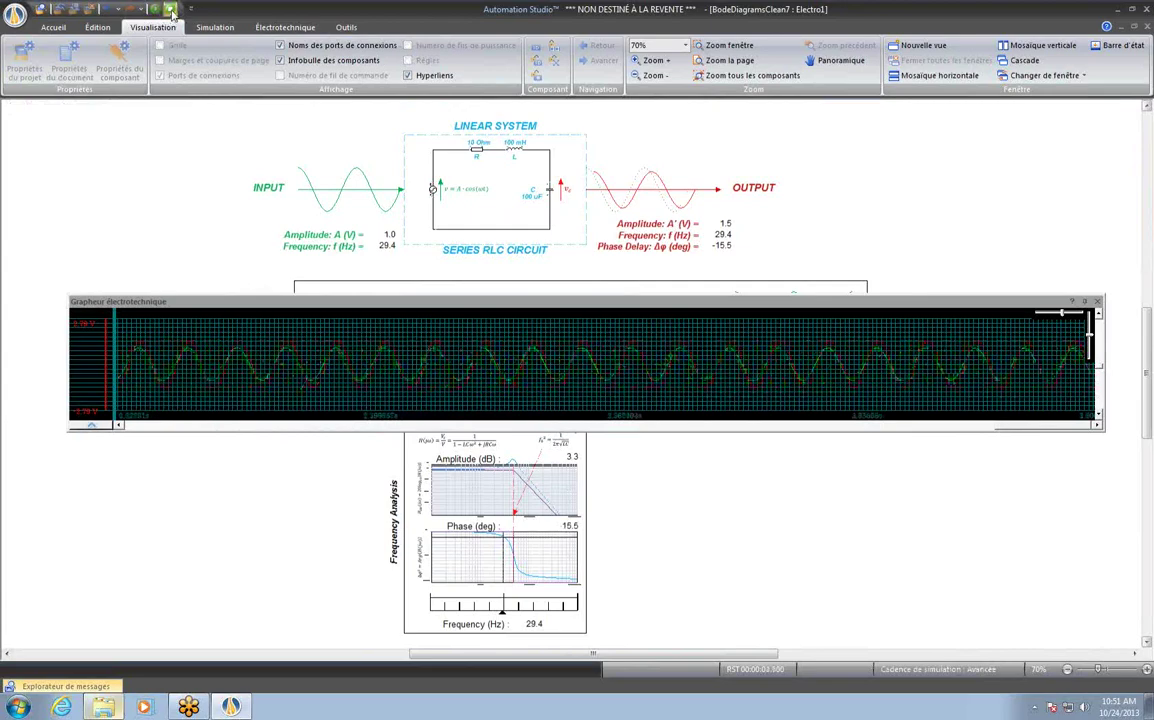
# Step: Close the BodeDiagramsClean7 project from the project explorer
pyautogui.moveTo(1148, 160)
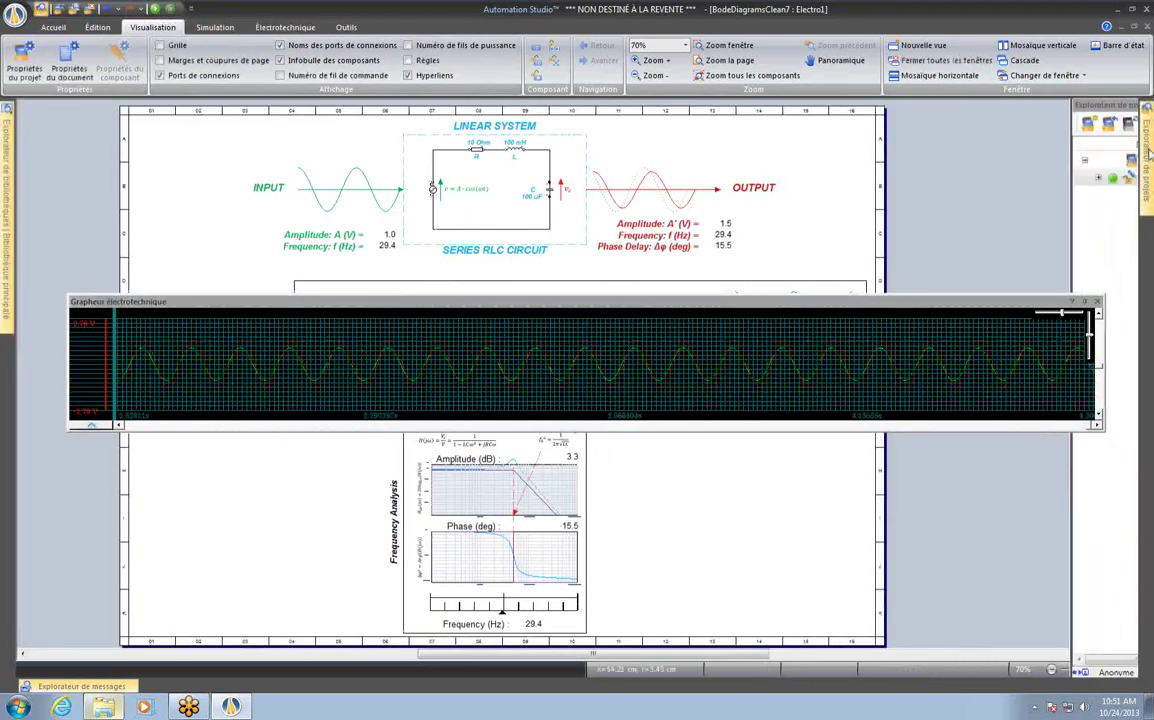
pyautogui.rightClick(1084, 164)
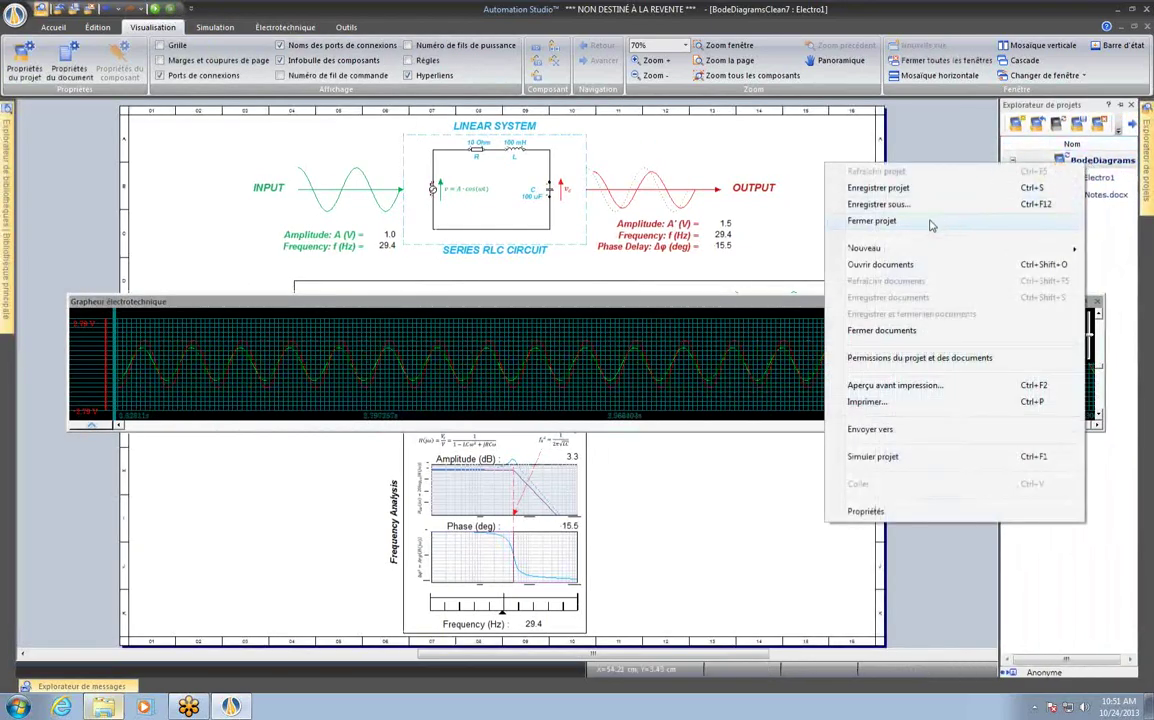
pyautogui.click(928, 230)
pyautogui.click(622, 384)
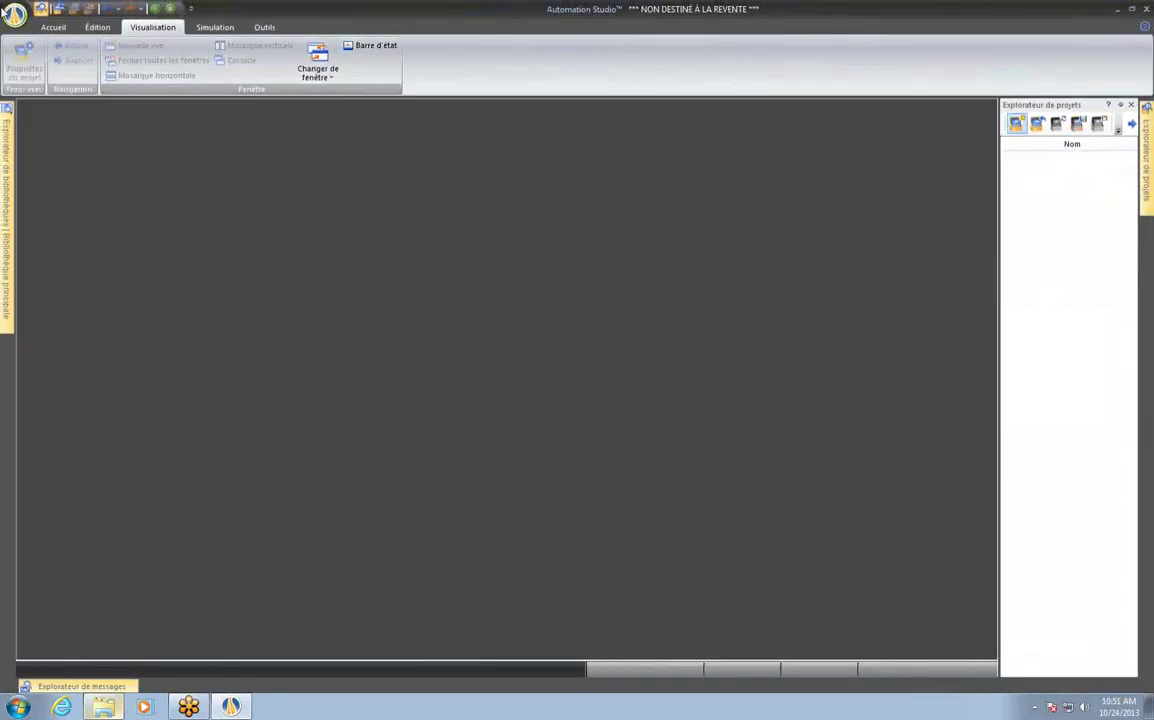
# Step: Create a new project from the ANSI B Metric template
pyautogui.click(15, 15)
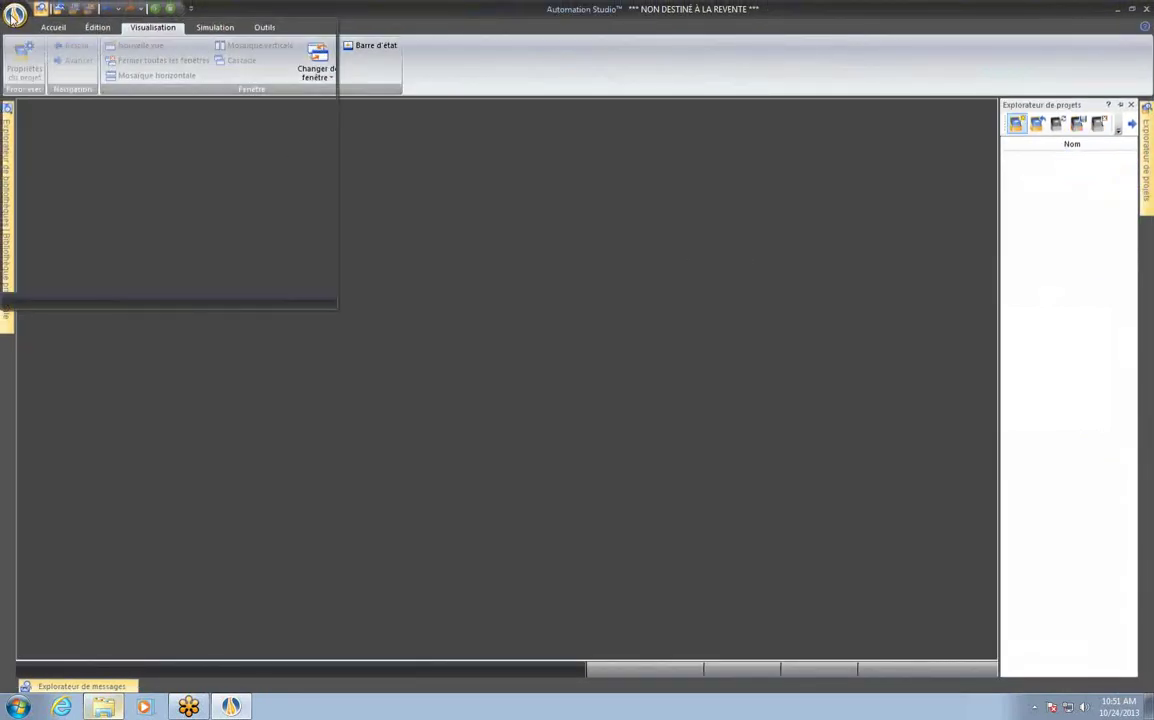
pyautogui.click(65, 81)
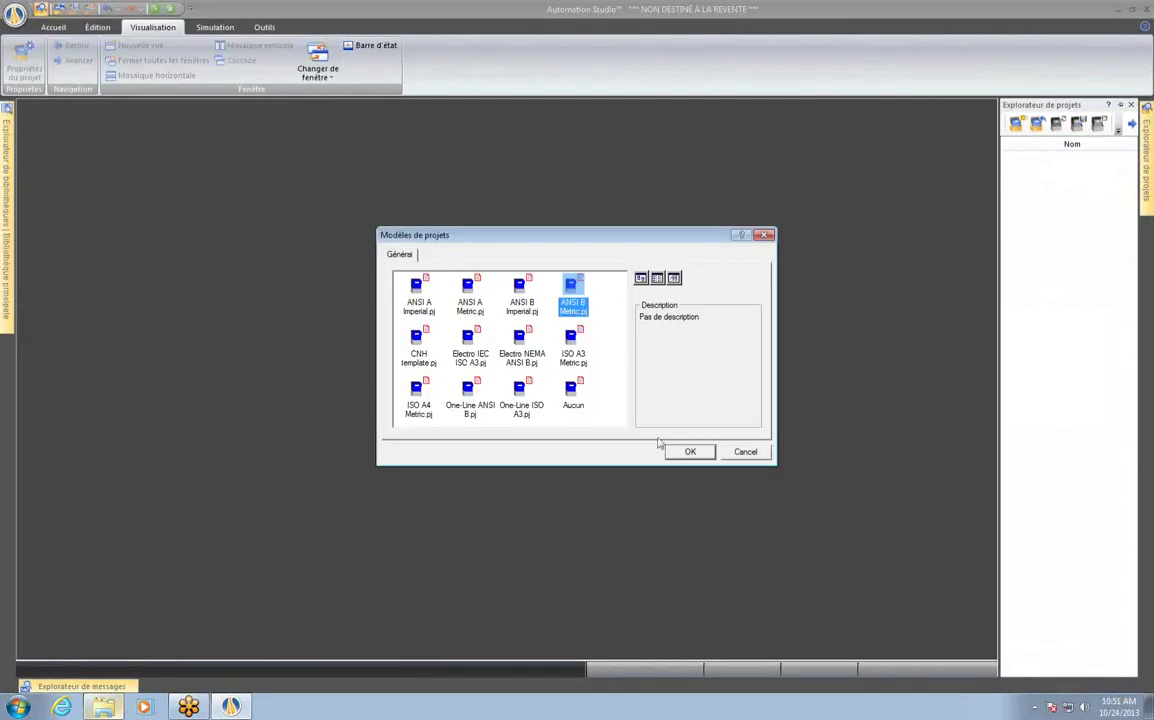
pyautogui.click(687, 452)
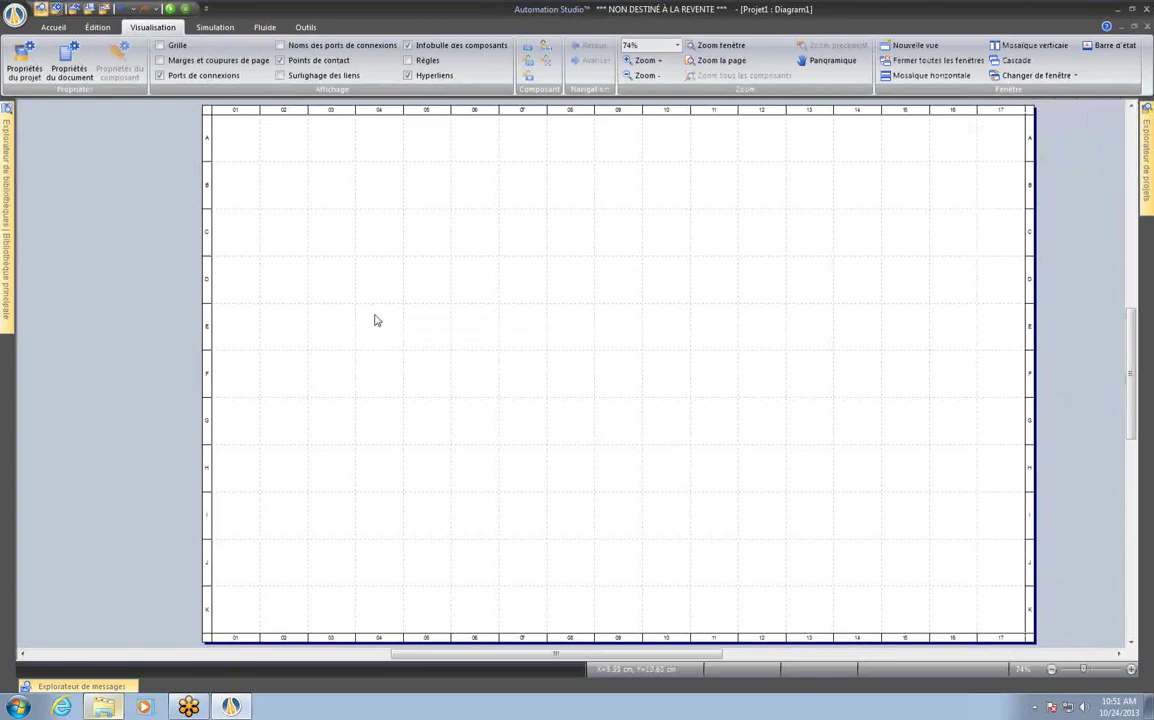
# Step: Pin the library explorer open and display the hydraulic proportional valves under Distributeurs proportionnels, Modélisation personnalisée
pyautogui.moveTo(10, 172)
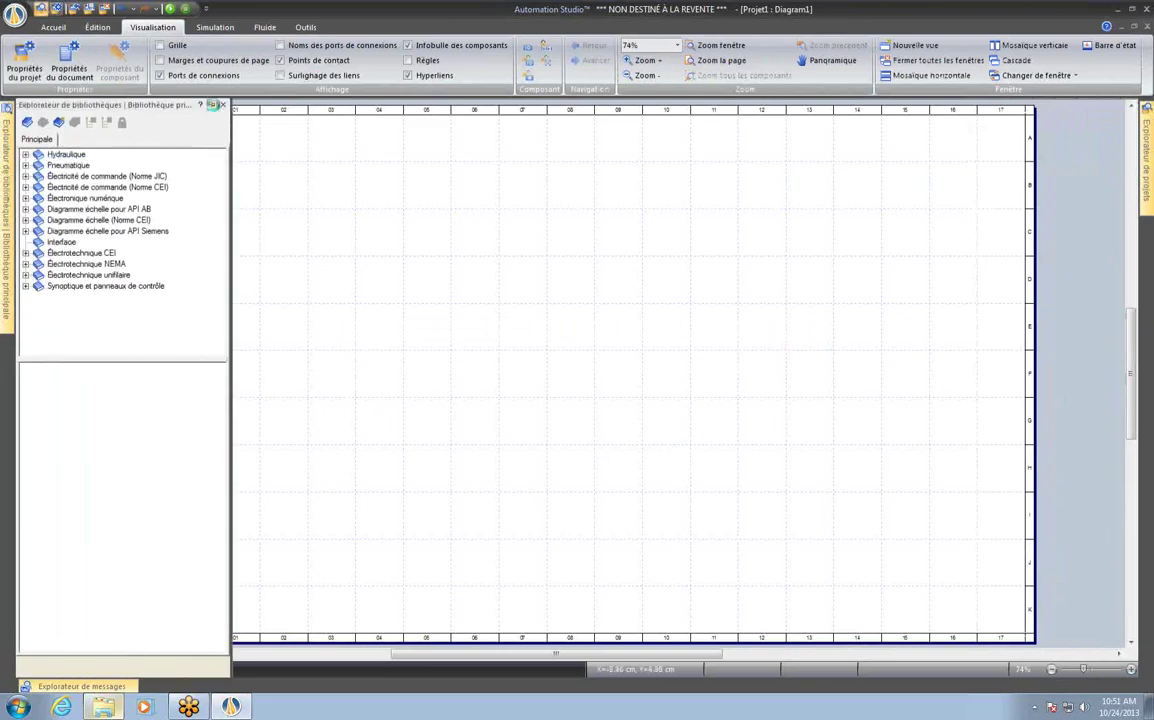
pyautogui.click(211, 104)
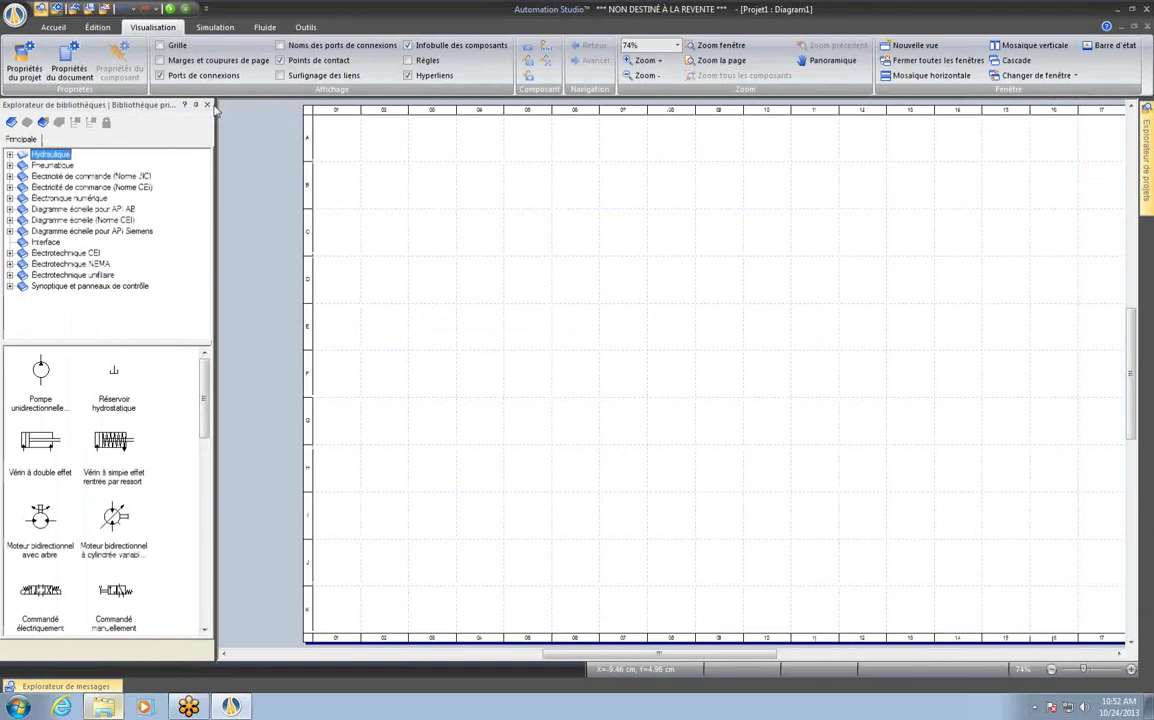
pyautogui.click(9, 155)
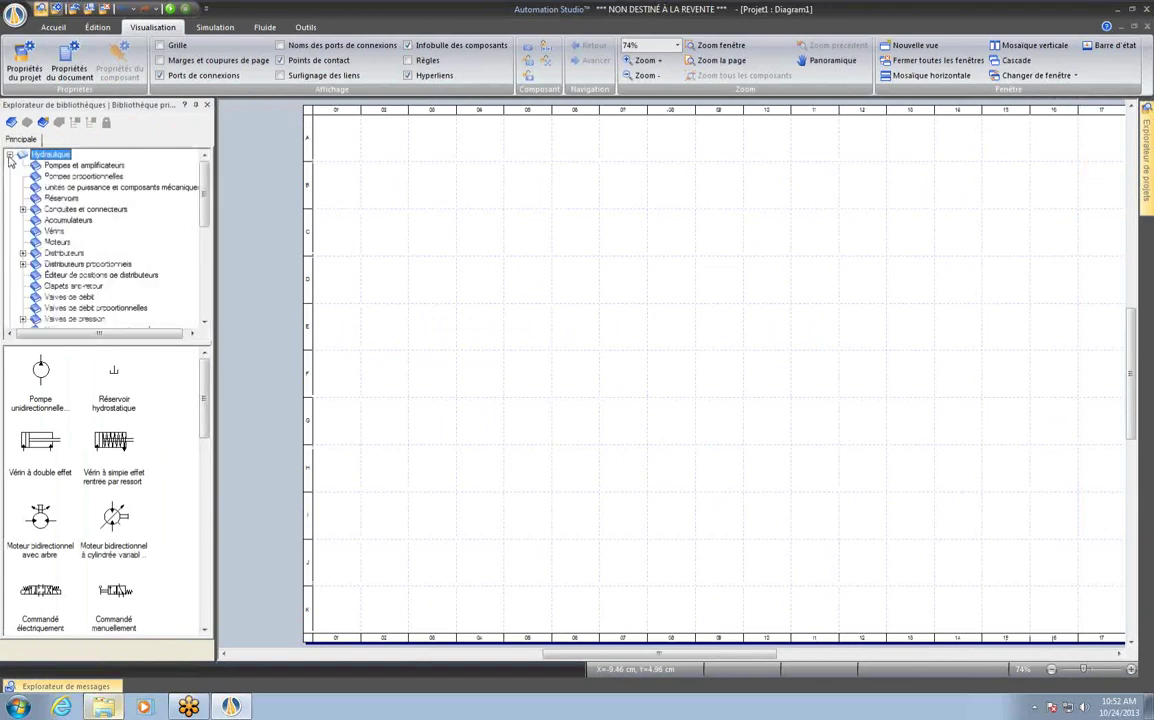
pyautogui.click(22, 264)
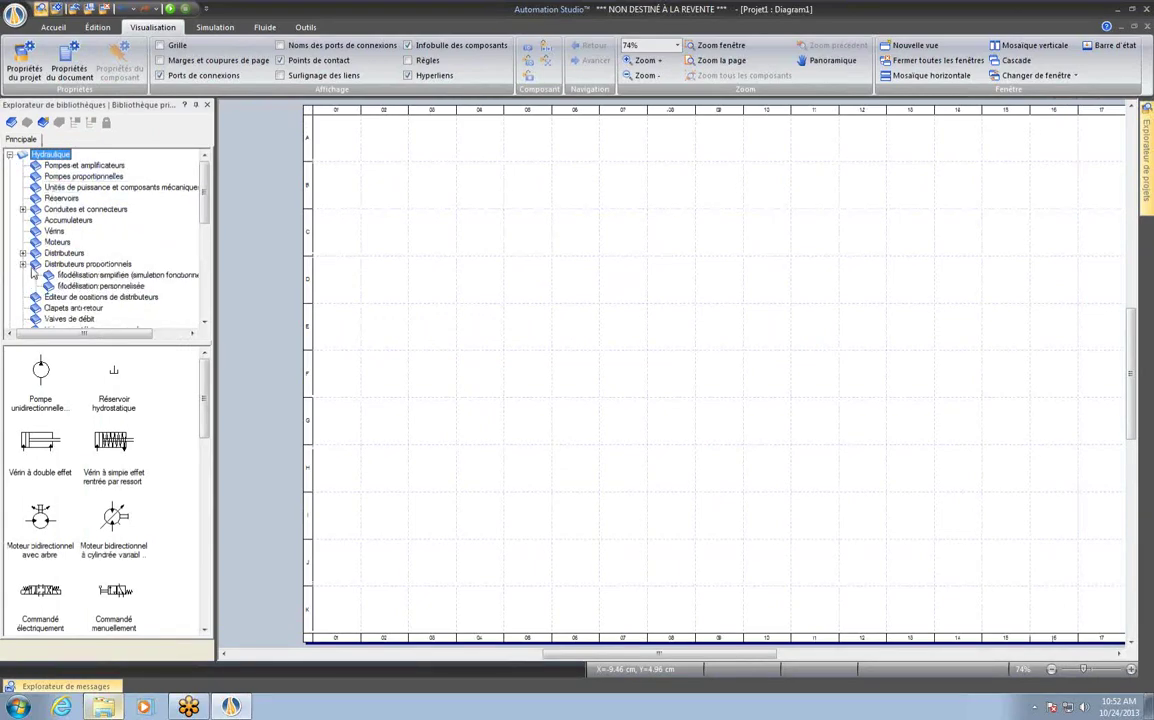
pyautogui.click(90, 287)
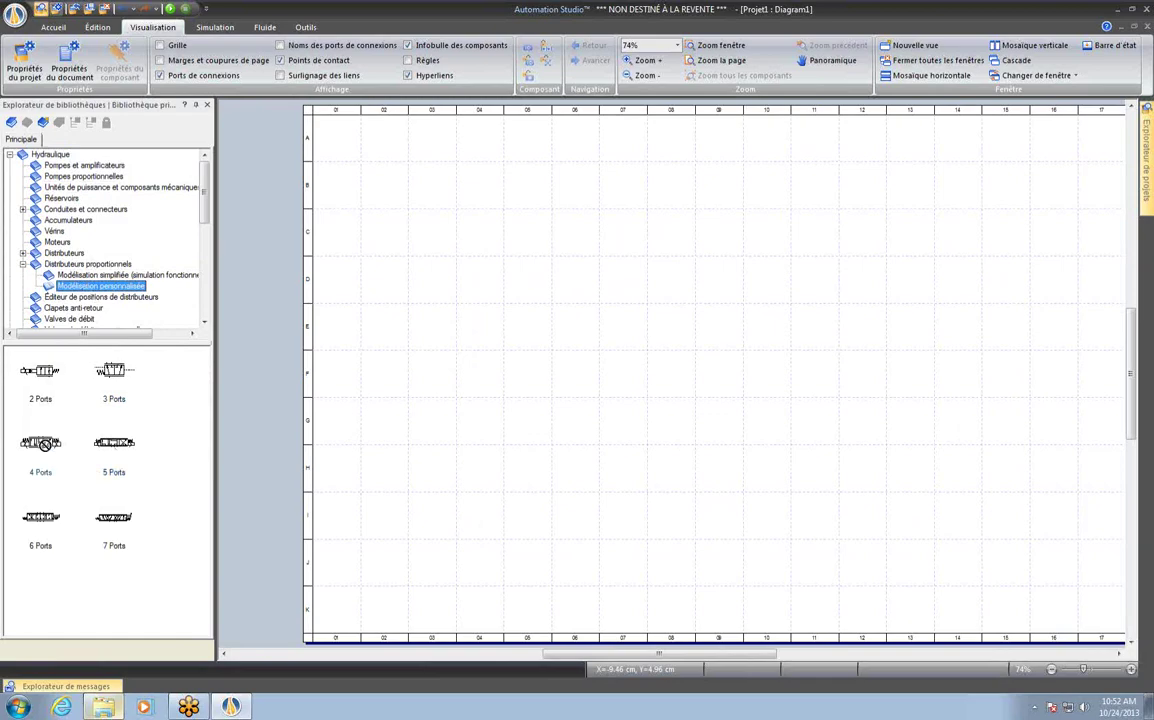
# Step: Place a 4 Ports proportional directional valve in the upper-middle area of the diagram and open its component properties
pyautogui.moveTo(44, 444); pyautogui.dragTo(544, 348)
pyautogui.click(560, 401)
pyautogui.click(551, 415)
pyautogui.doubleClick(562, 347)
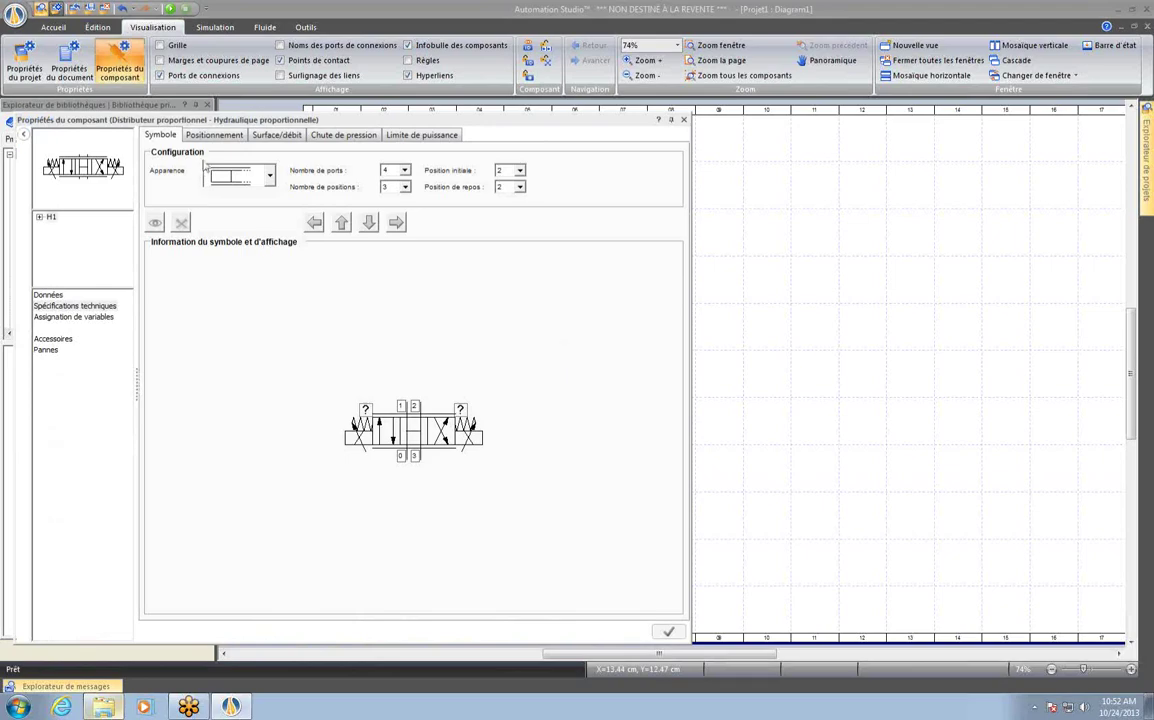
# Step: Display the proportional valve's data properties and examine the choices for its simulation model type
pyautogui.moveTo(187, 123); pyautogui.dragTo(344, 126)
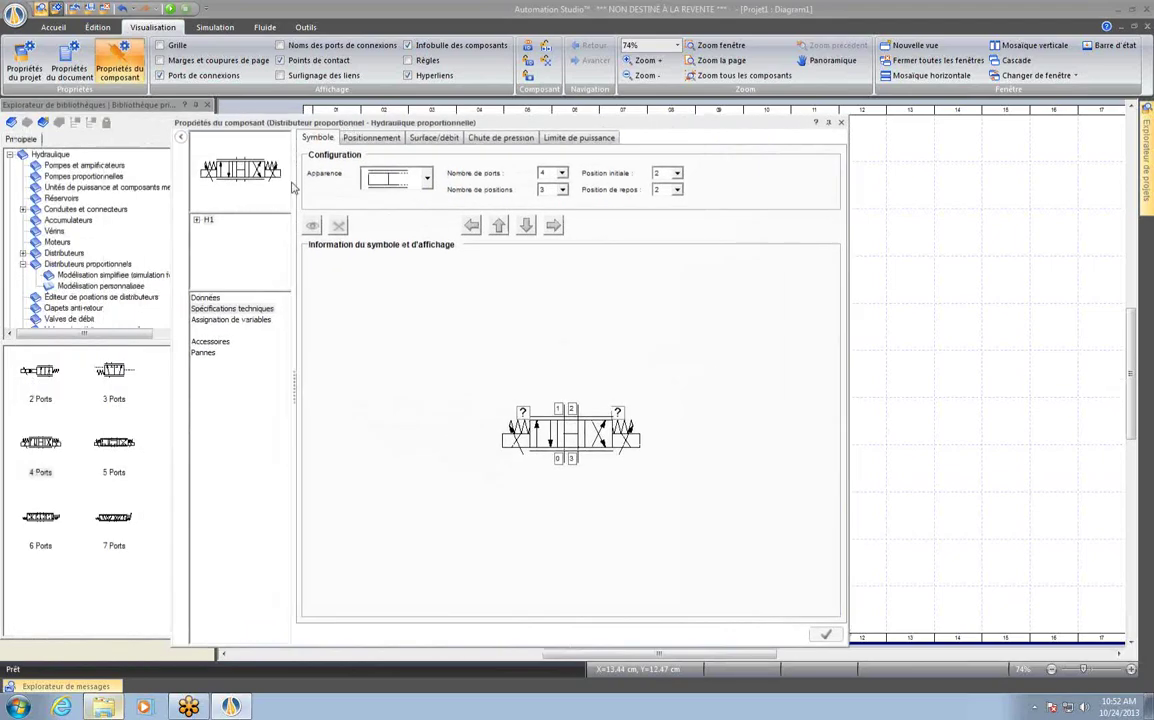
pyautogui.click(212, 299)
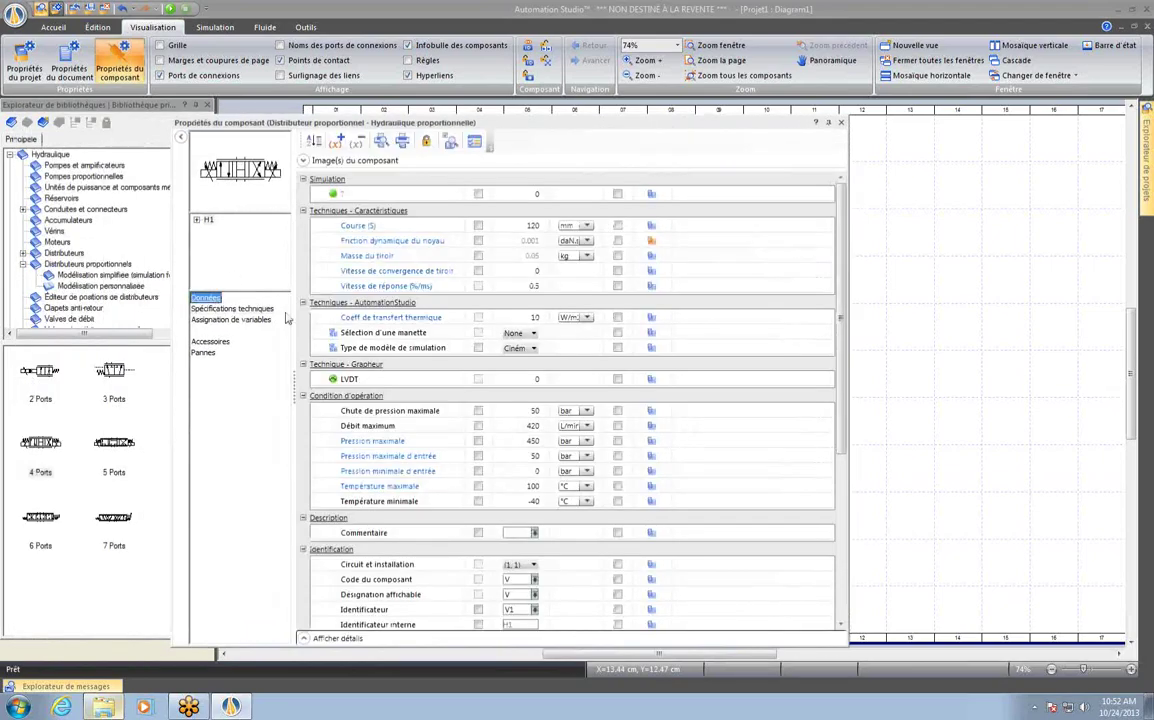
pyautogui.moveTo(352, 355)
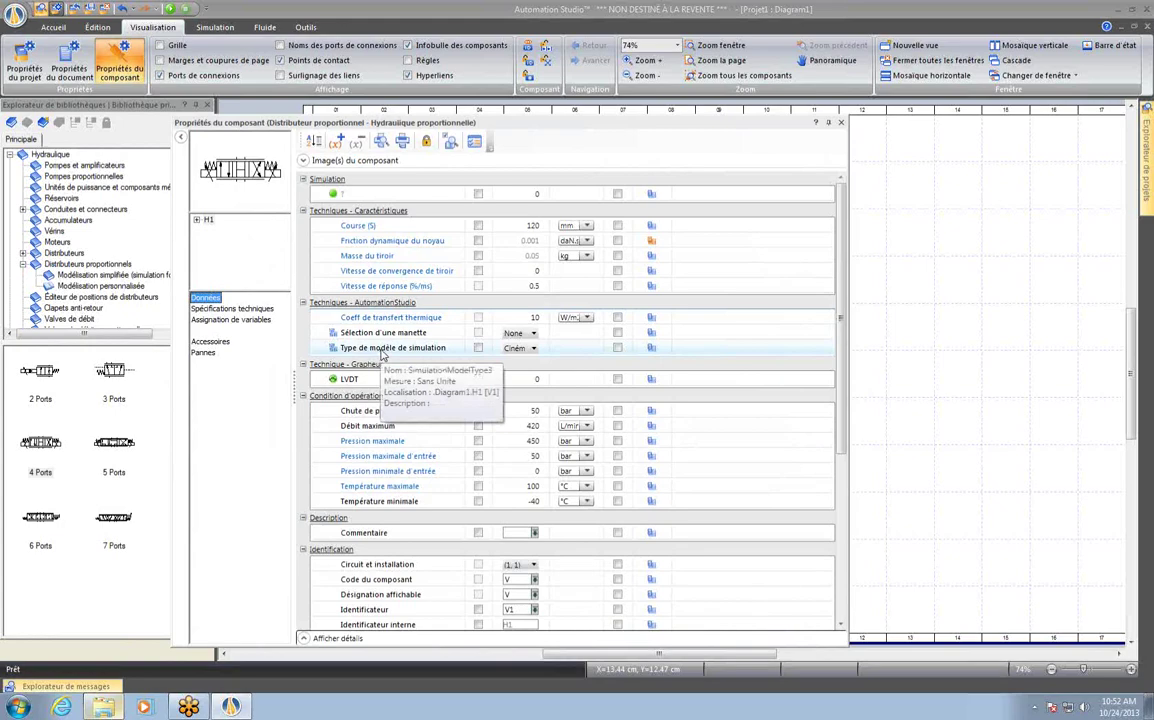
pyautogui.click(514, 349)
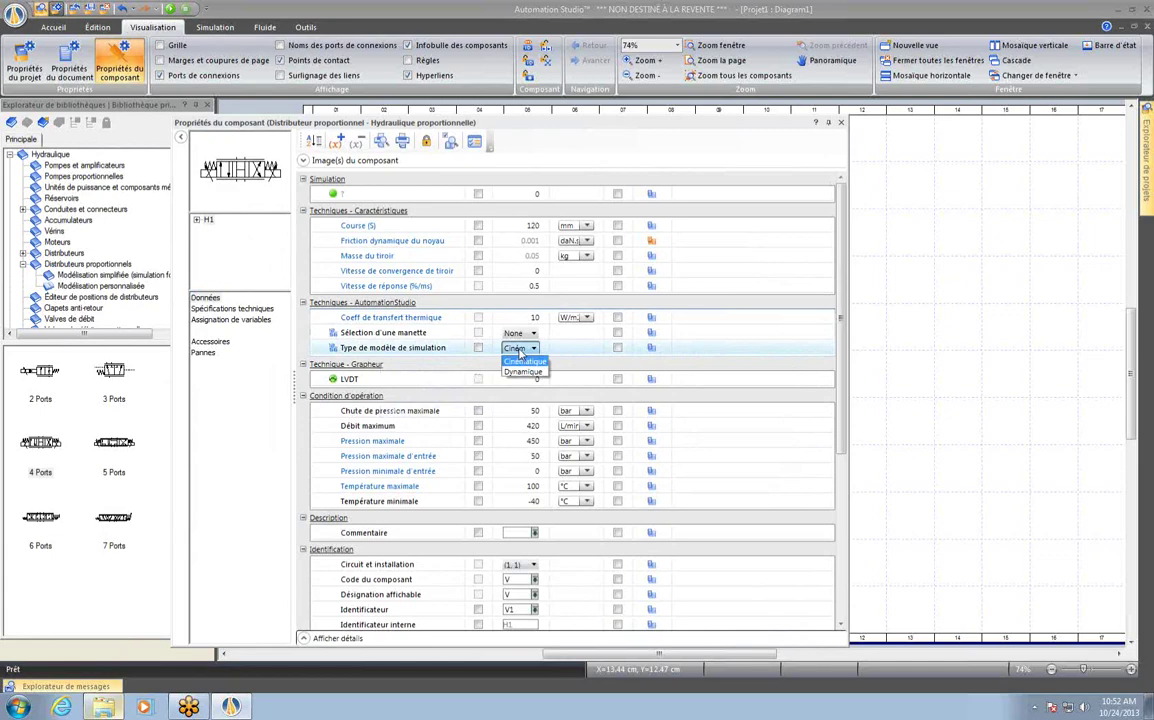
pyautogui.click(519, 360)
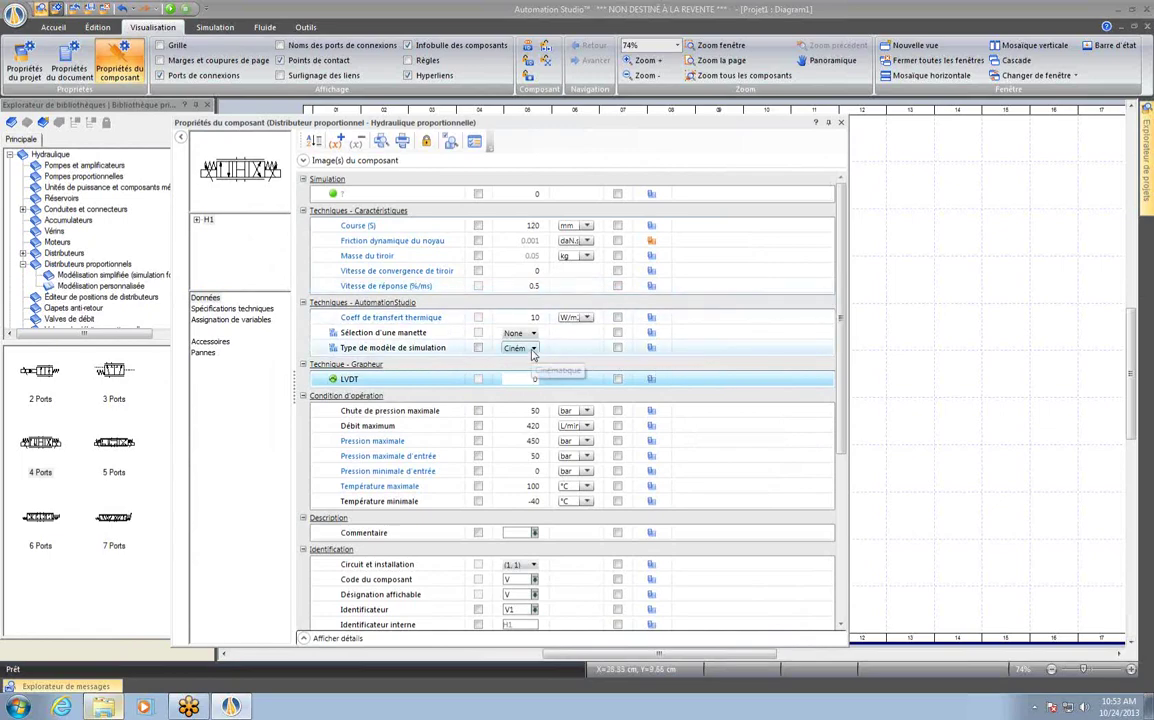
# Step: Toggle the valve's simulation model type between Dynamique and Cinématique, leave it on Cinématique, and close its properties
pyautogui.click(533, 348)
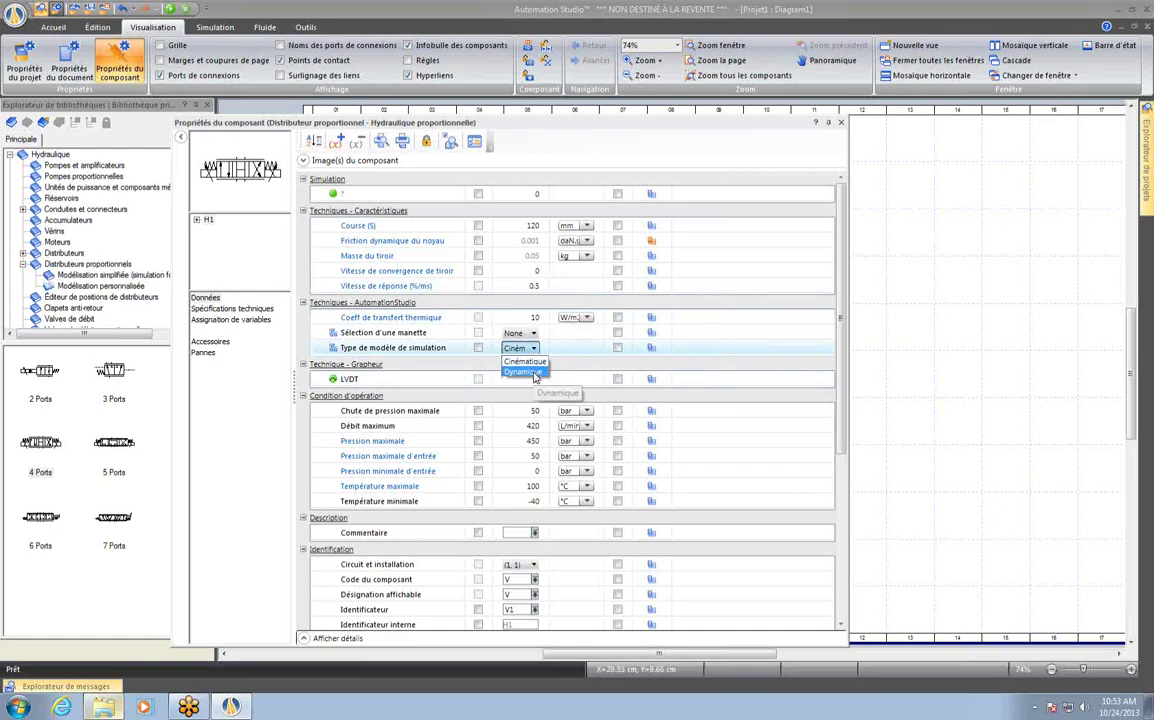
pyautogui.click(535, 371)
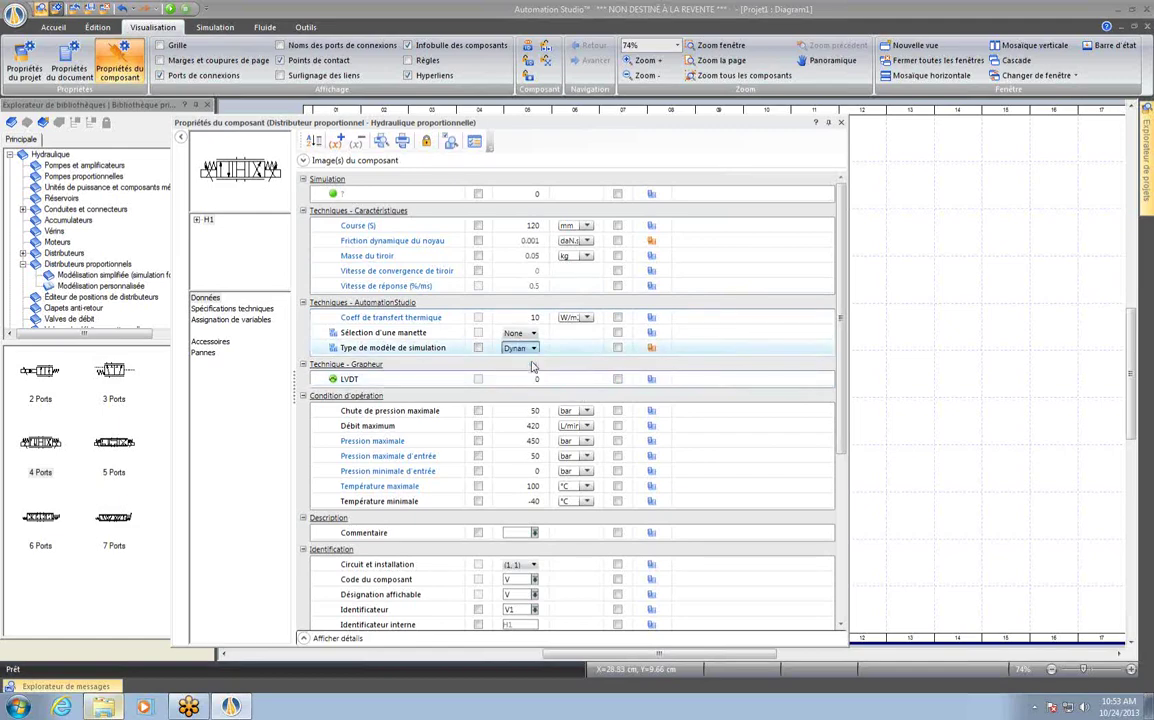
pyautogui.click(535, 372)
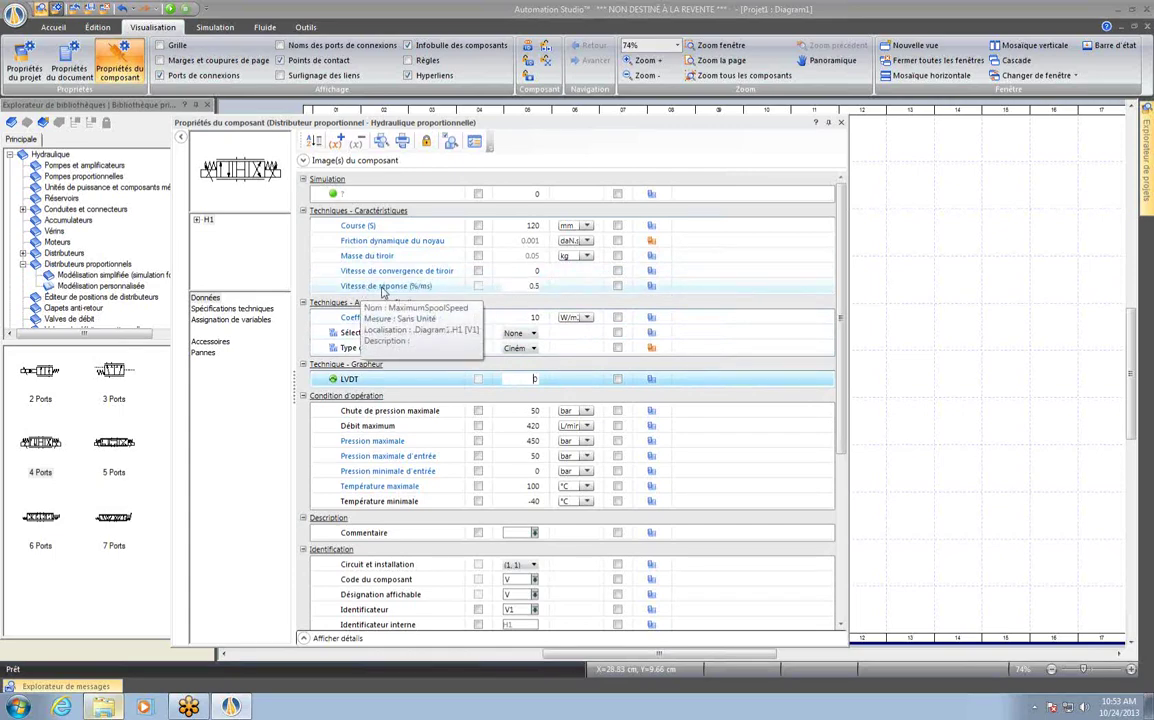
pyautogui.click(520, 347)
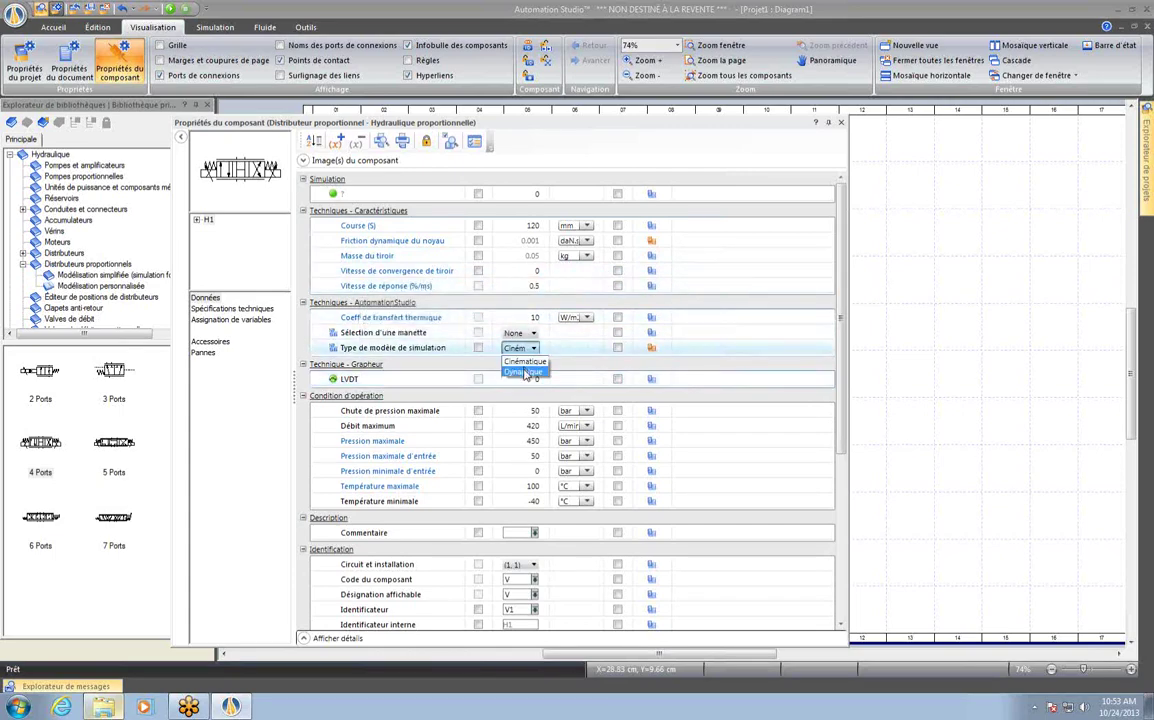
pyautogui.click(524, 372)
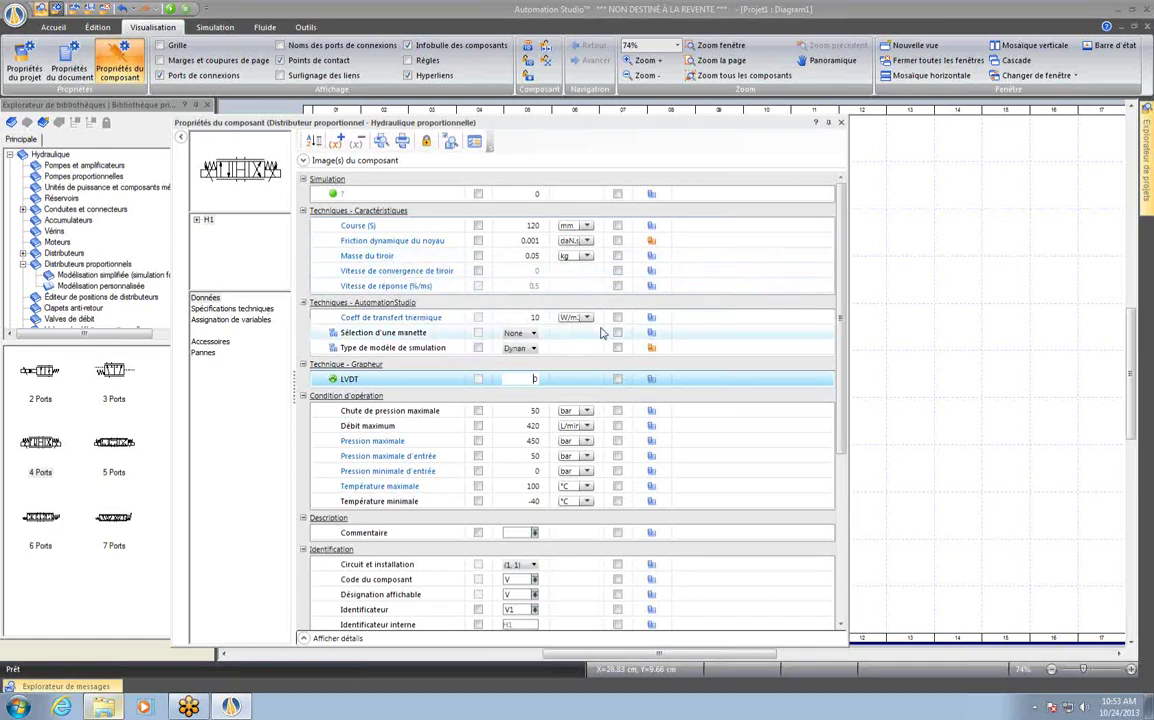
pyautogui.click(533, 348)
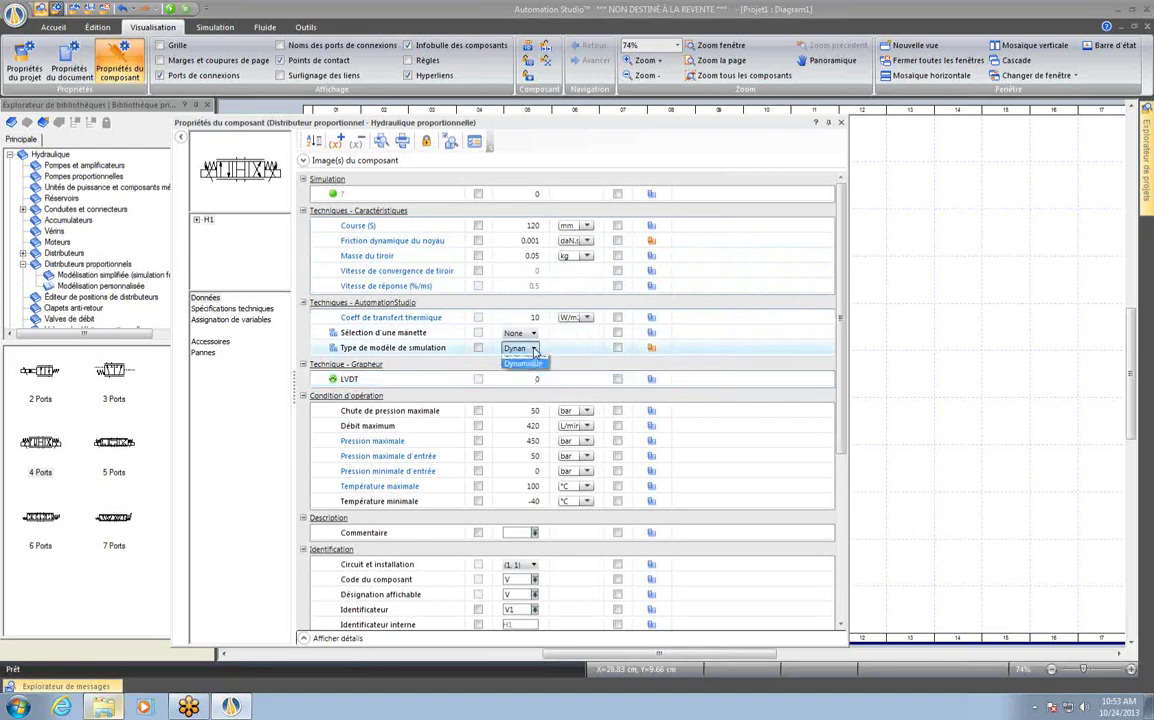
pyautogui.click(533, 363)
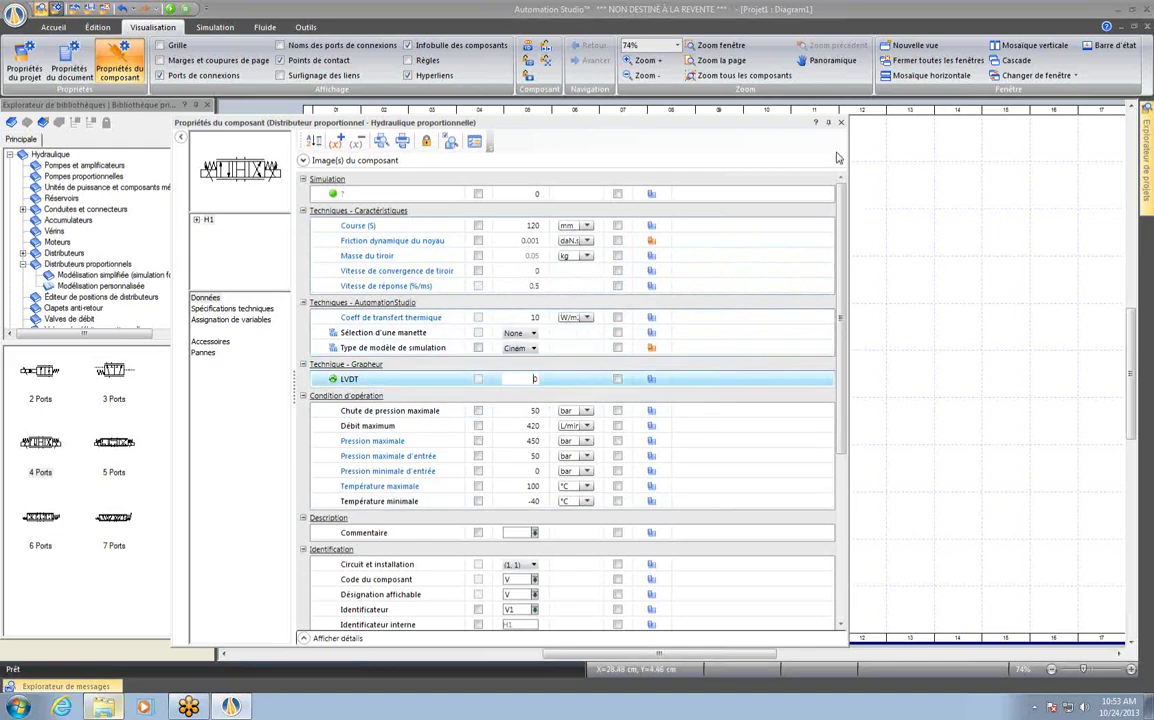
pyautogui.click(842, 123)
# Step: Place a double-acting cylinder (Vérin à double effet) from the Hydraulique library above the proportional valve
pyautogui.scroll(1, 646, 393)
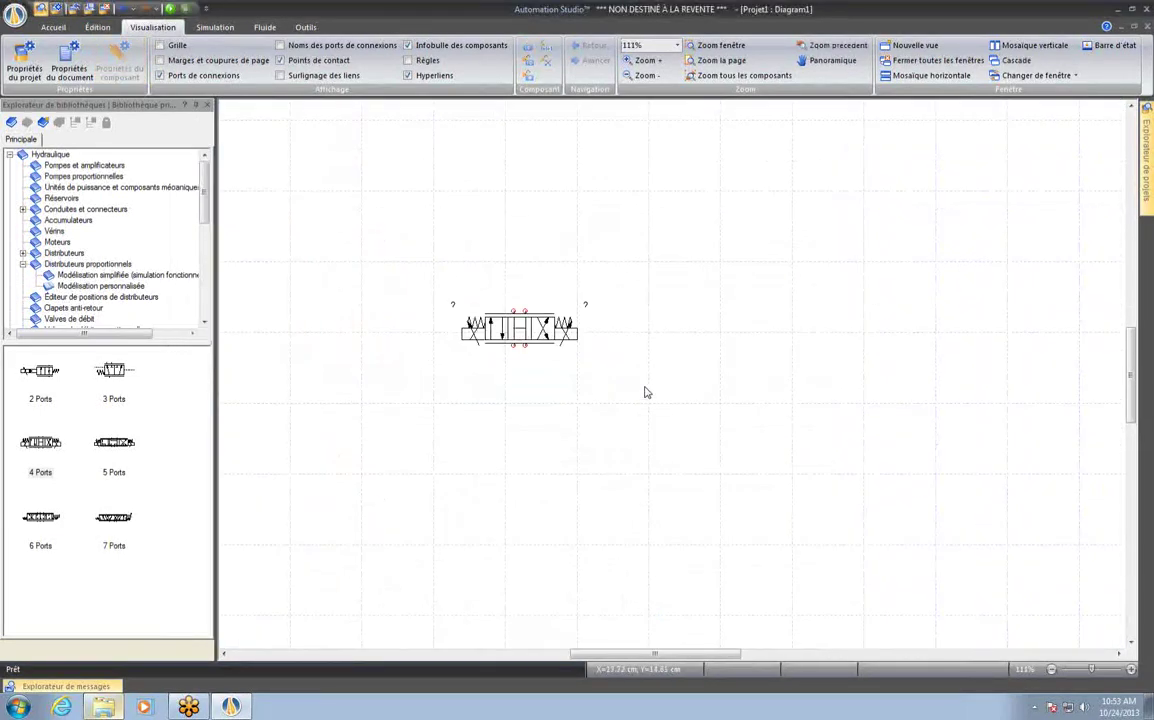
pyautogui.moveTo(595, 376); pyautogui.dragTo(639, 379)
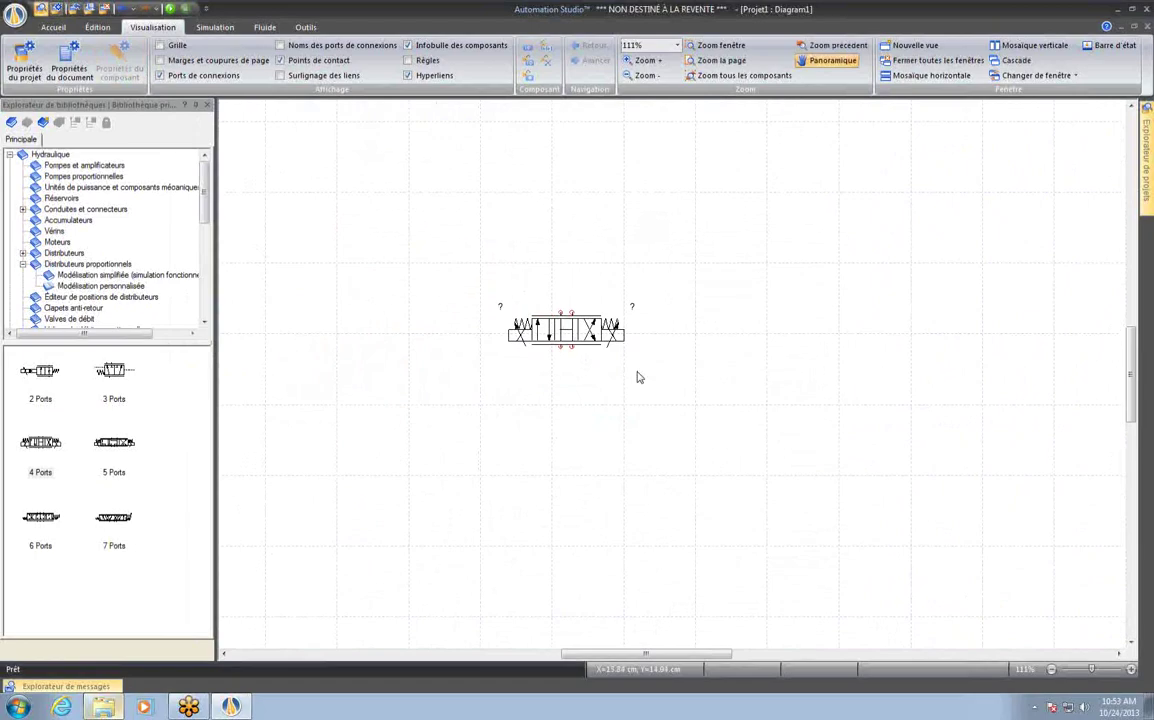
pyautogui.click(62, 155)
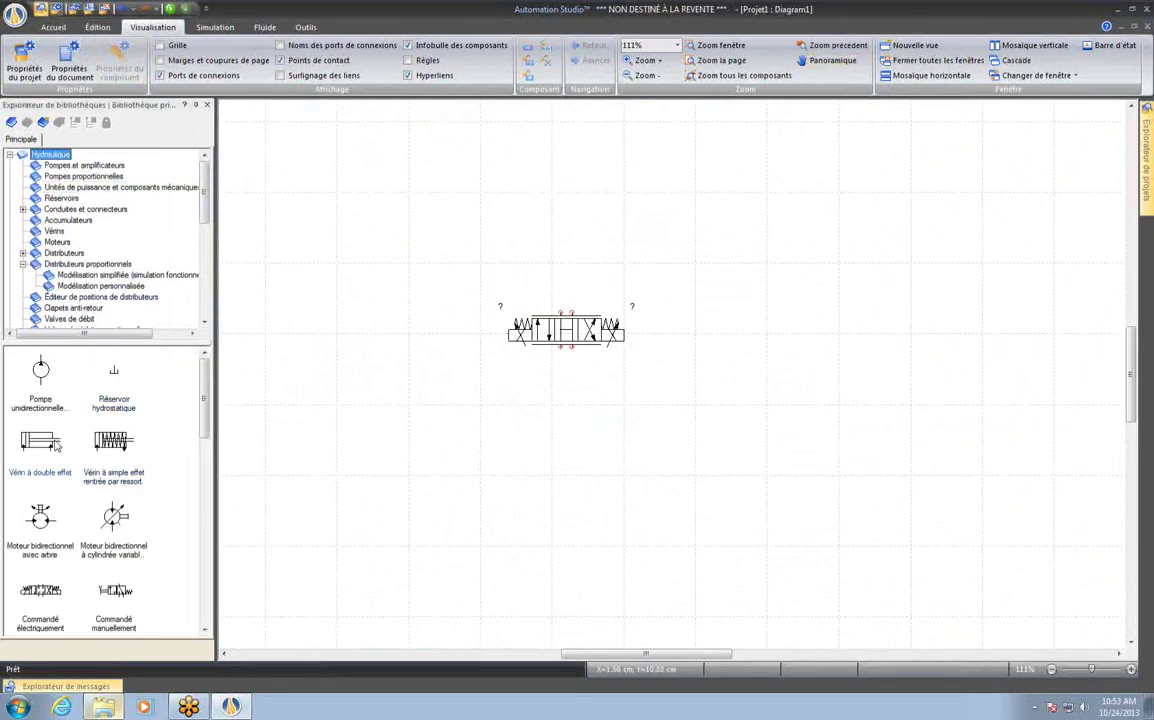
pyautogui.moveTo(113, 374); pyautogui.dragTo(572, 232)
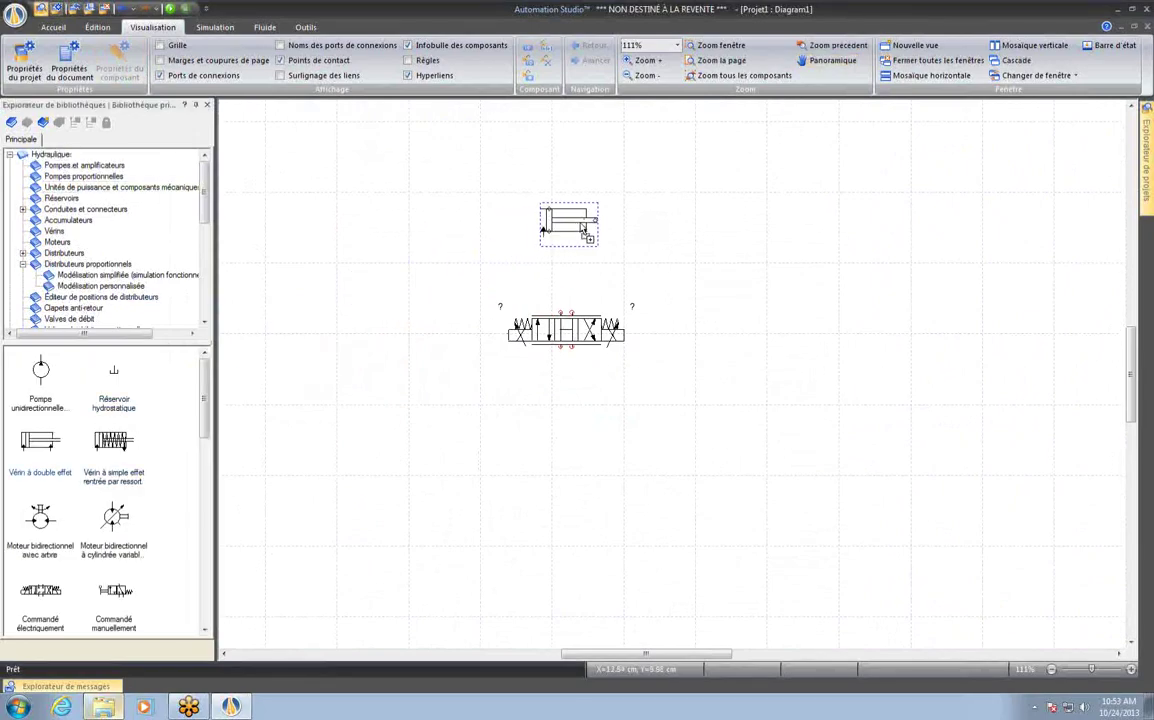
pyautogui.click(595, 273)
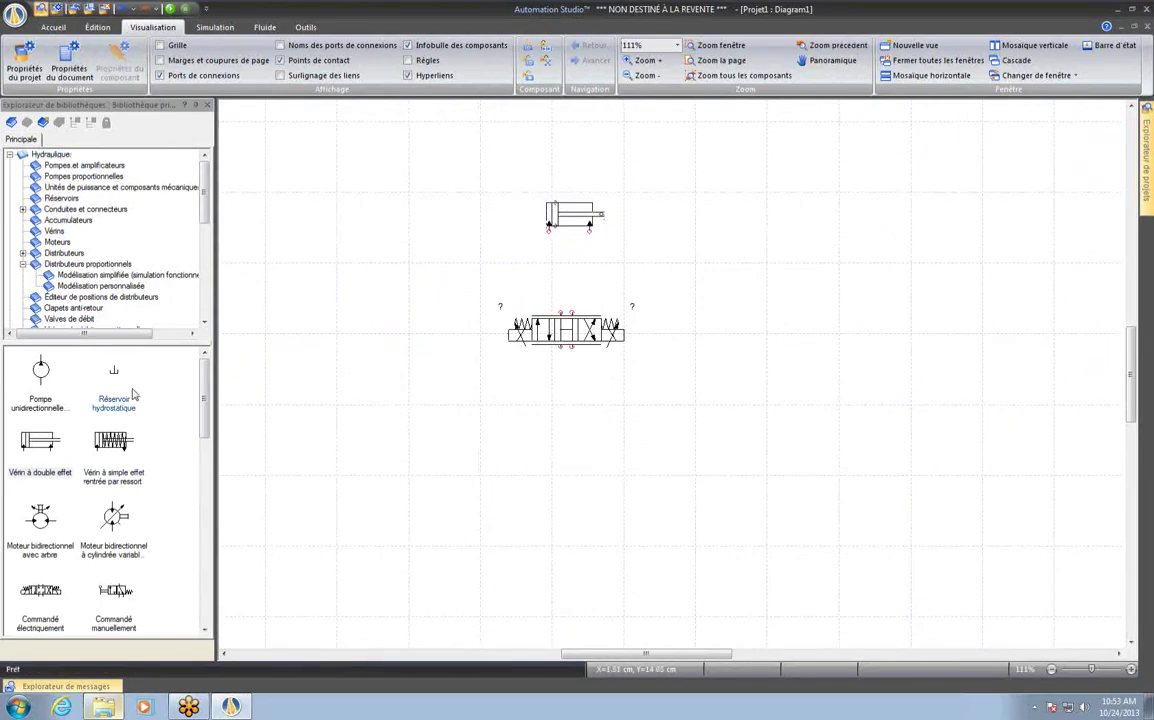
# Step: Place a unidirectional pump below the valve with a hydrostatic reservoir under it, and a Soupape de sécurité to the pump's upper left
pyautogui.moveTo(44, 377); pyautogui.dragTo(485, 480)
pyautogui.moveTo(474, 472); pyautogui.dragTo(564, 486)
pyautogui.moveTo(41, 375); pyautogui.dragTo(561, 535)
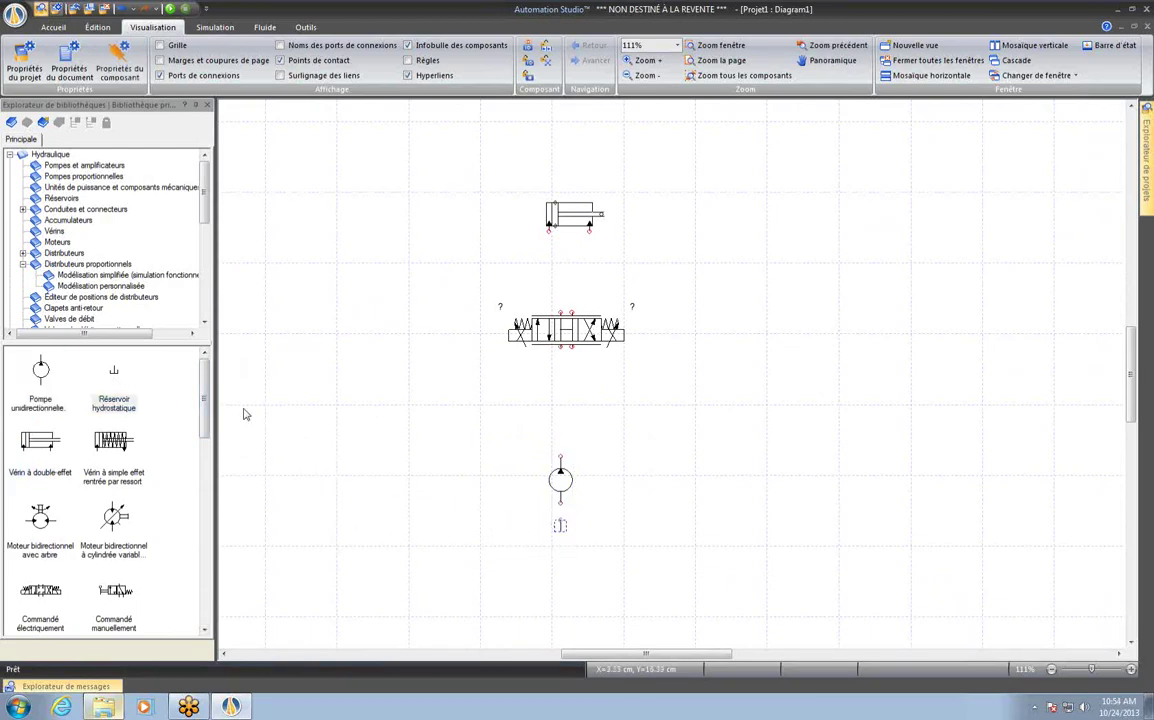
pyautogui.moveTo(205, 398); pyautogui.dragTo(205, 453)
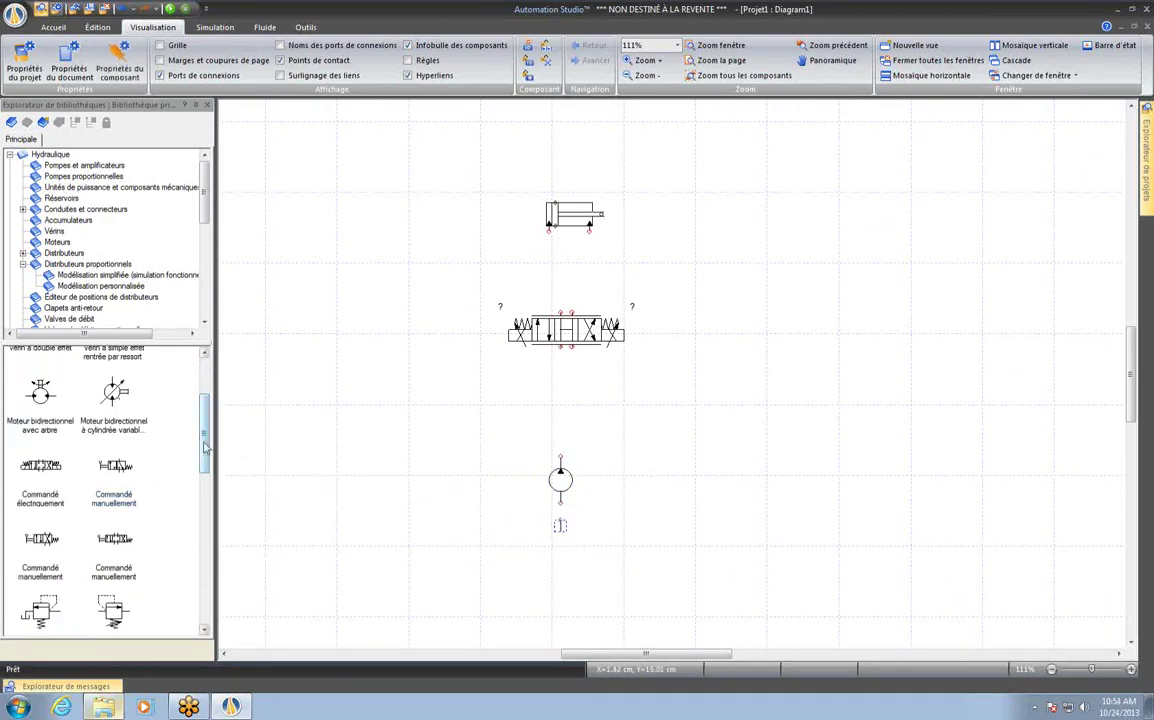
pyautogui.moveTo(40, 555); pyautogui.dragTo(424, 438)
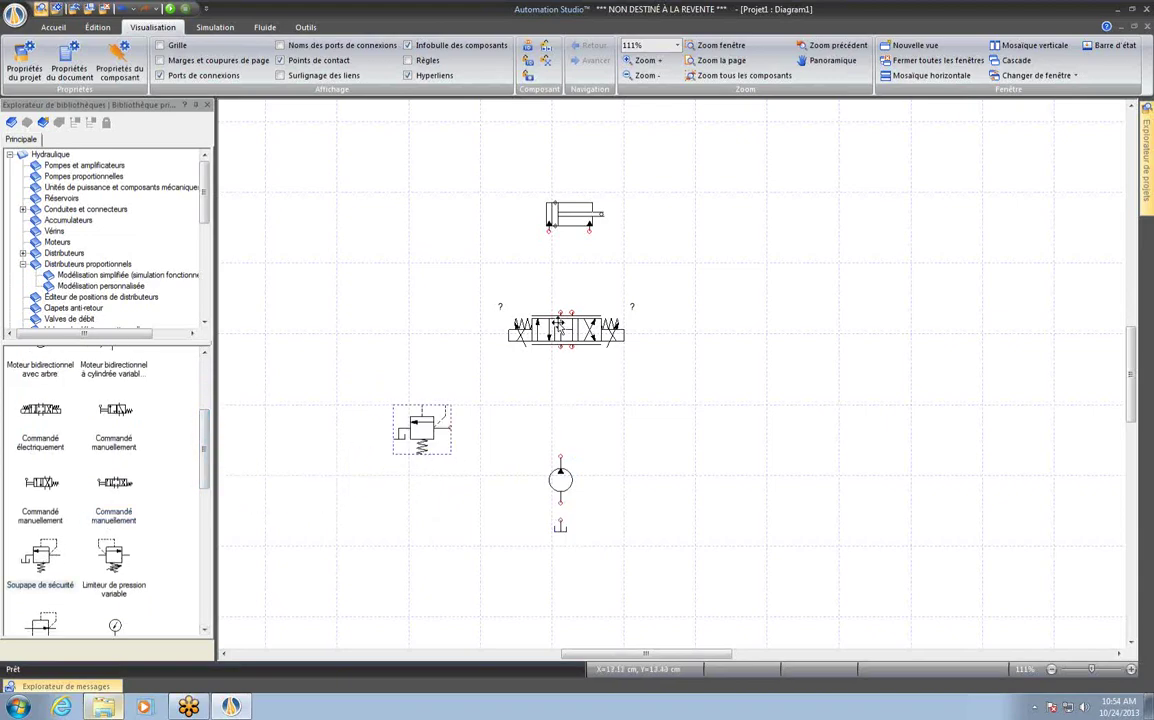
# Step: Connect both cylinder ports to the valve's two upper ports and move the cylinder closer to the valve
pyautogui.moveTo(548, 230); pyautogui.dragTo(558, 303)
pyautogui.moveTo(587, 232); pyautogui.dragTo(570, 310)
pyautogui.moveTo(550, 212); pyautogui.dragTo(544, 240)
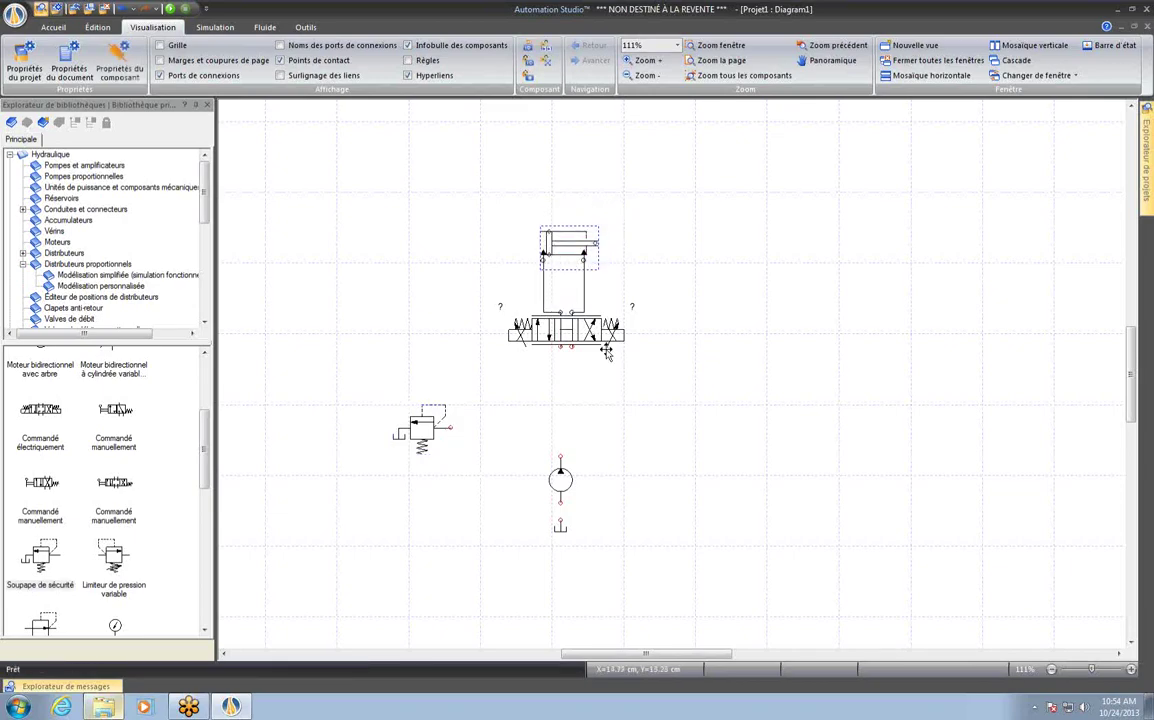
# Step: Connect the pump to the valve's supply port, its reservoir and the relief valve, and link the valve's return port to a second reservoir
pyautogui.moveTo(561, 349); pyautogui.dragTo(560, 459)
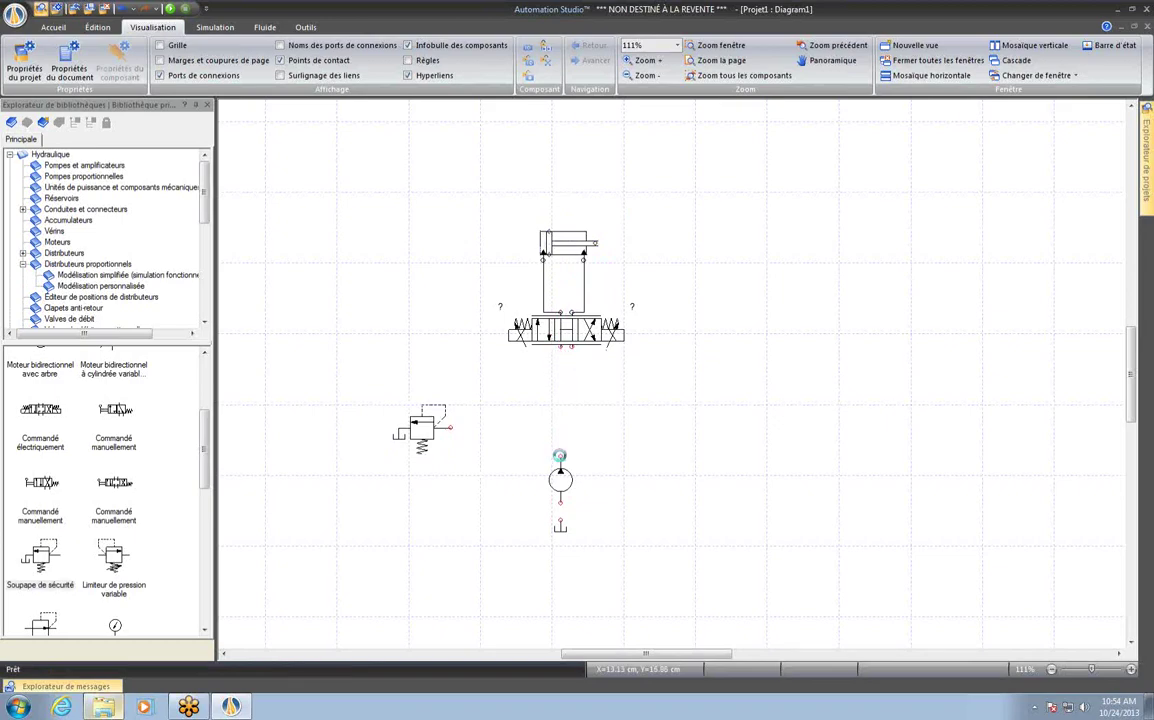
pyautogui.moveTo(560, 530); pyautogui.dragTo(559, 507)
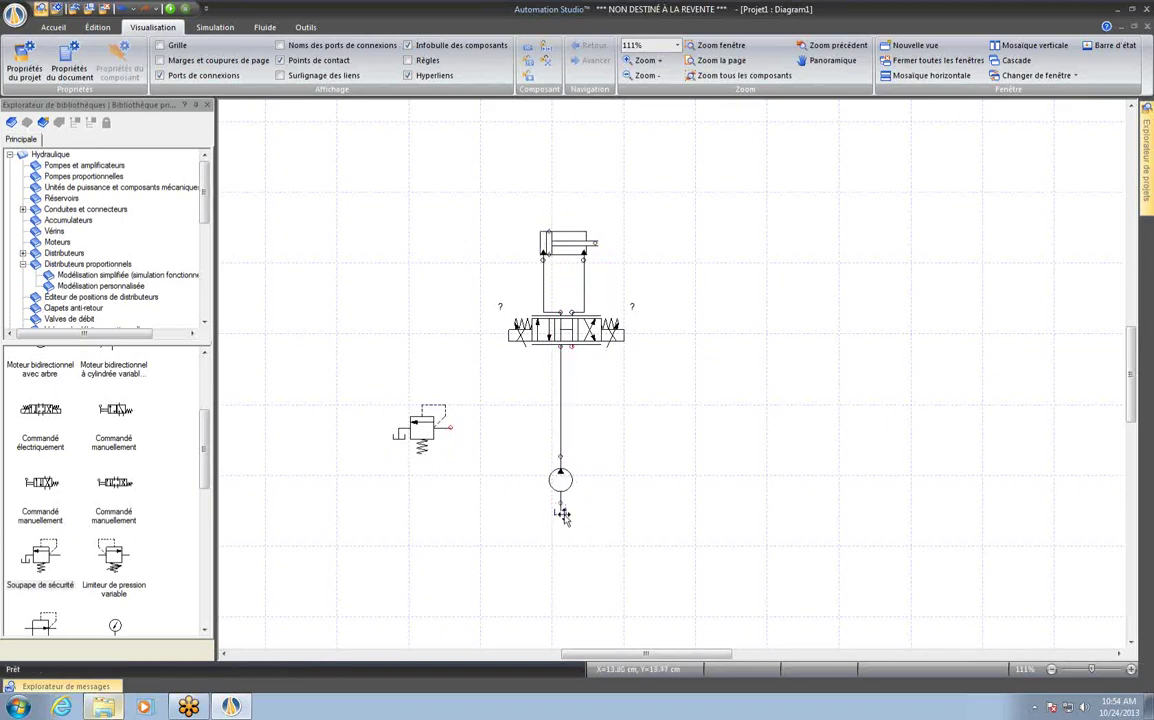
pyautogui.click(617, 408)
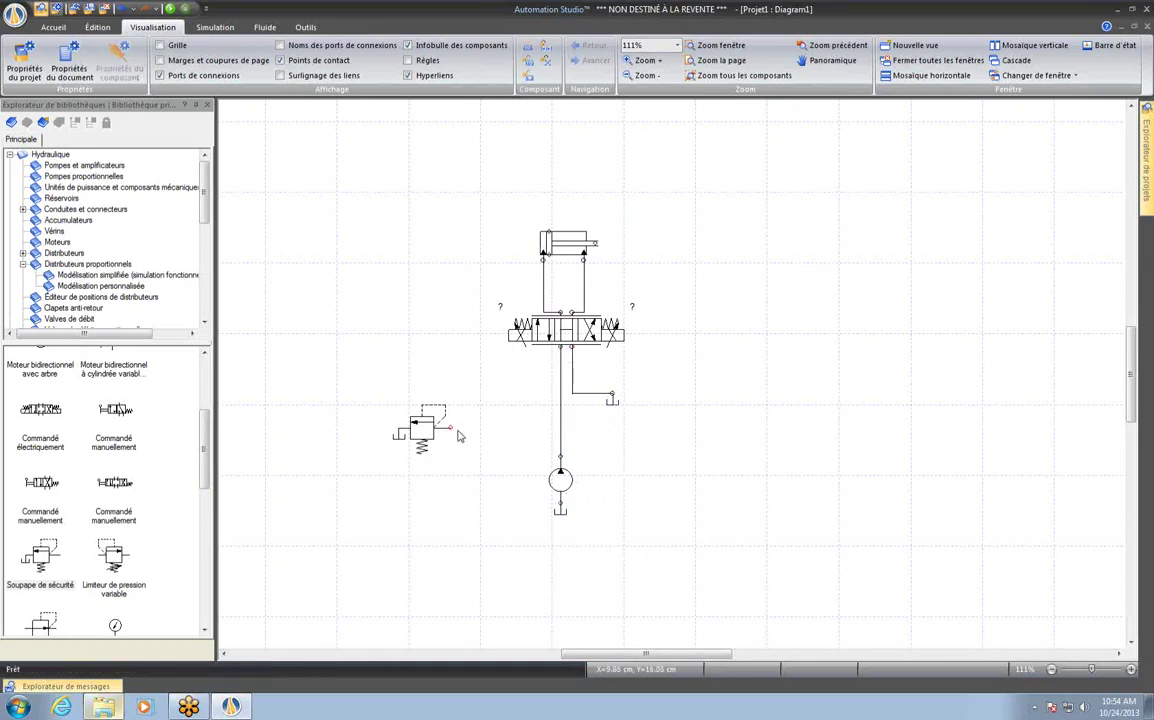
pyautogui.moveTo(487, 428); pyautogui.dragTo(560, 428)
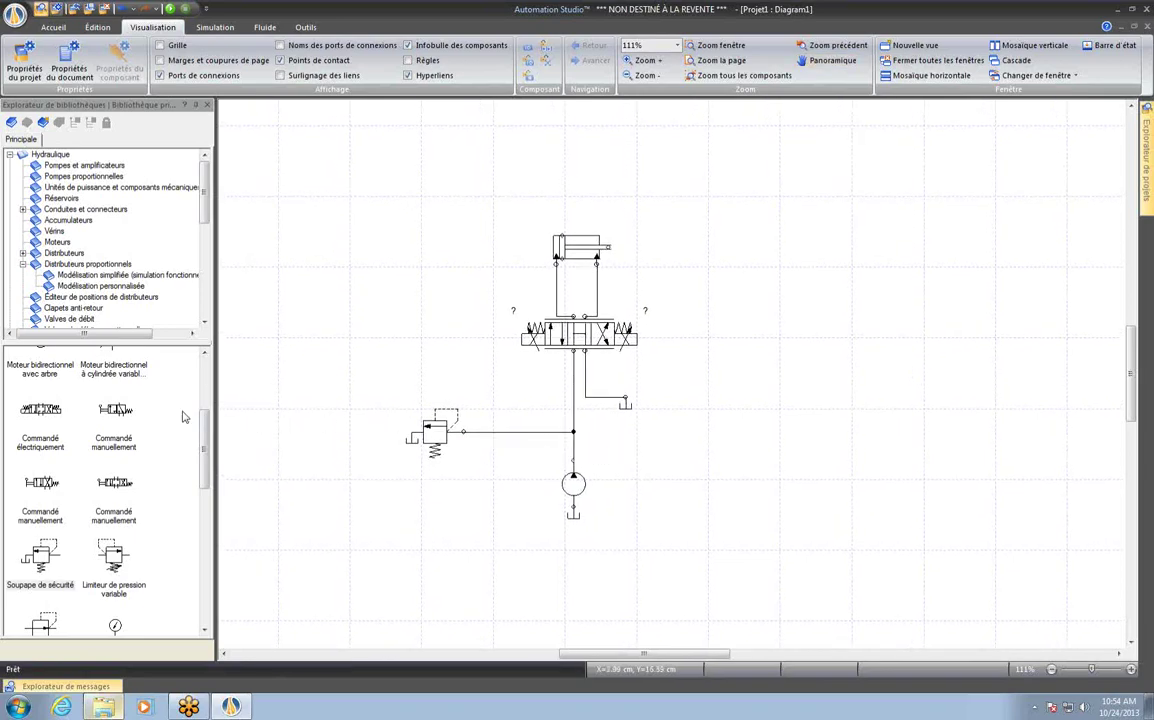
# Step: Place a Manette joystick from Générateurs de consigne to the left of the hydraulic circuit
pyautogui.scroll(3, 113, 380)
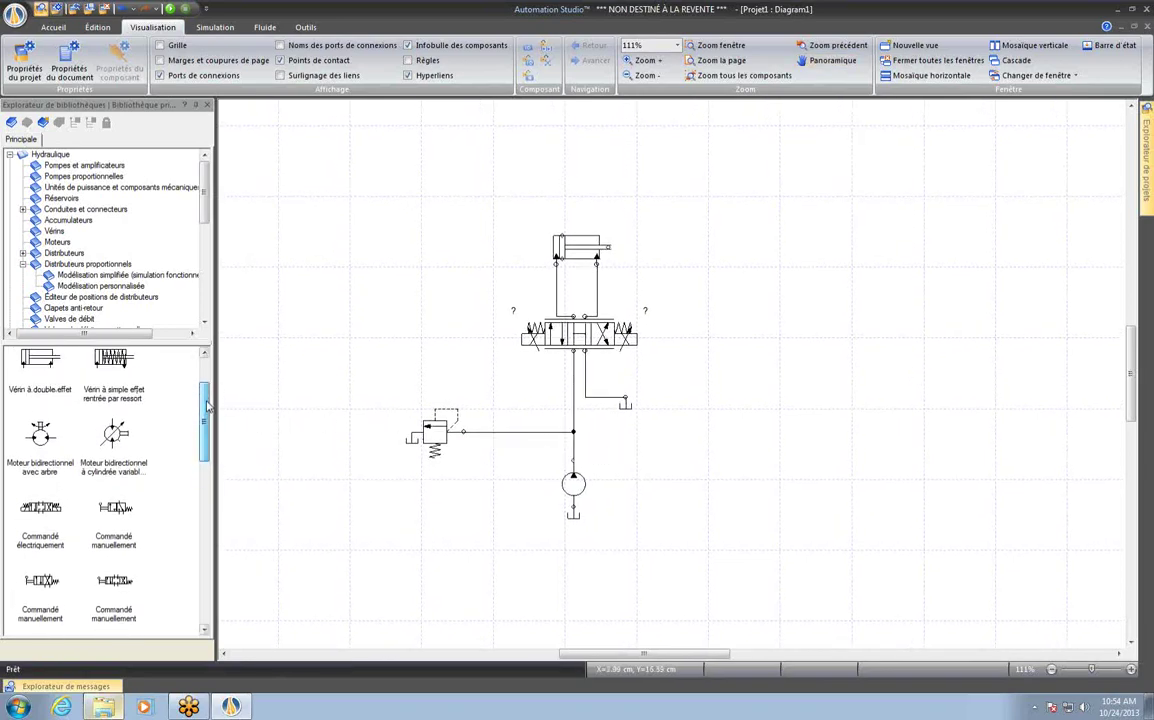
pyautogui.click(23, 264)
pyautogui.scroll(-4, 181, 229)
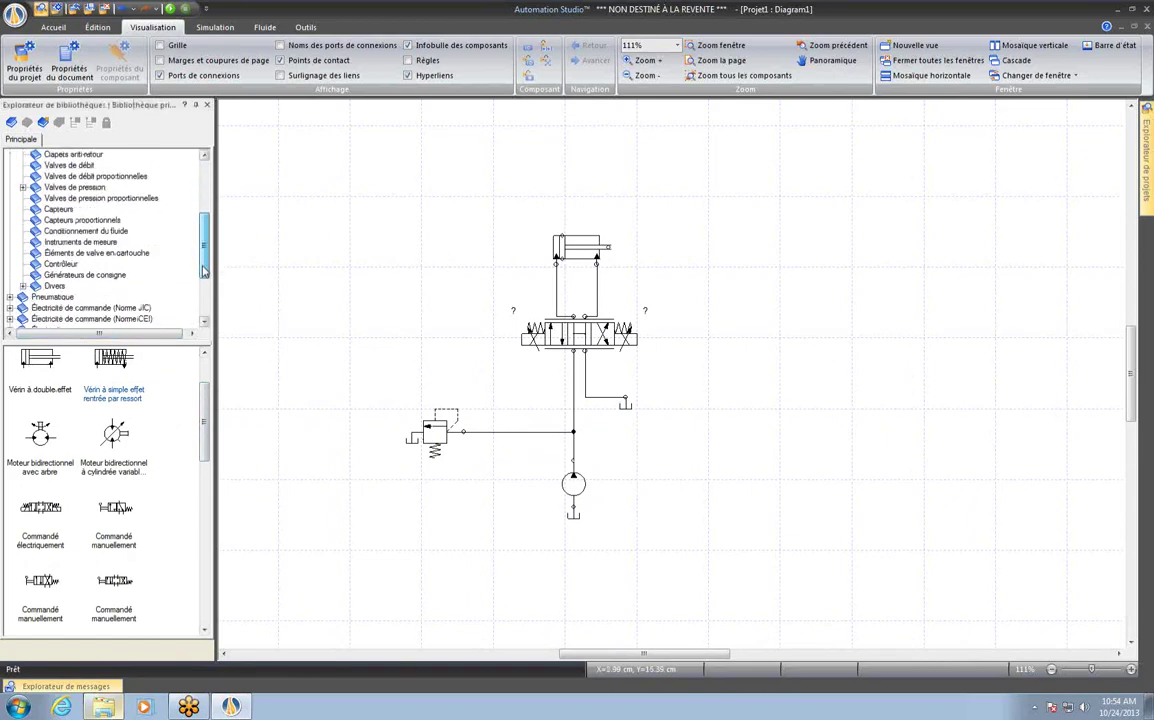
pyautogui.click(76, 266)
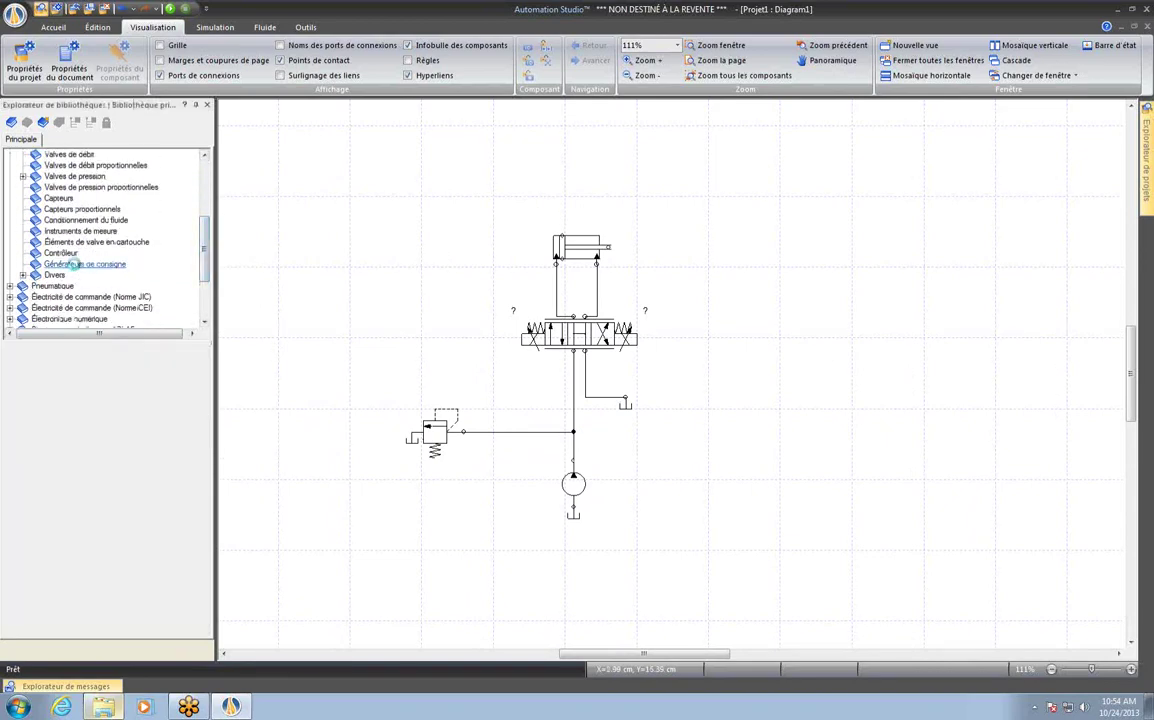
pyautogui.moveTo(40, 445); pyautogui.dragTo(363, 284)
# Step: Associate the joystick's JY_X output with the input signal of the proportional valve's left solenoid and close the valve's properties
pyautogui.doubleClick(537, 340)
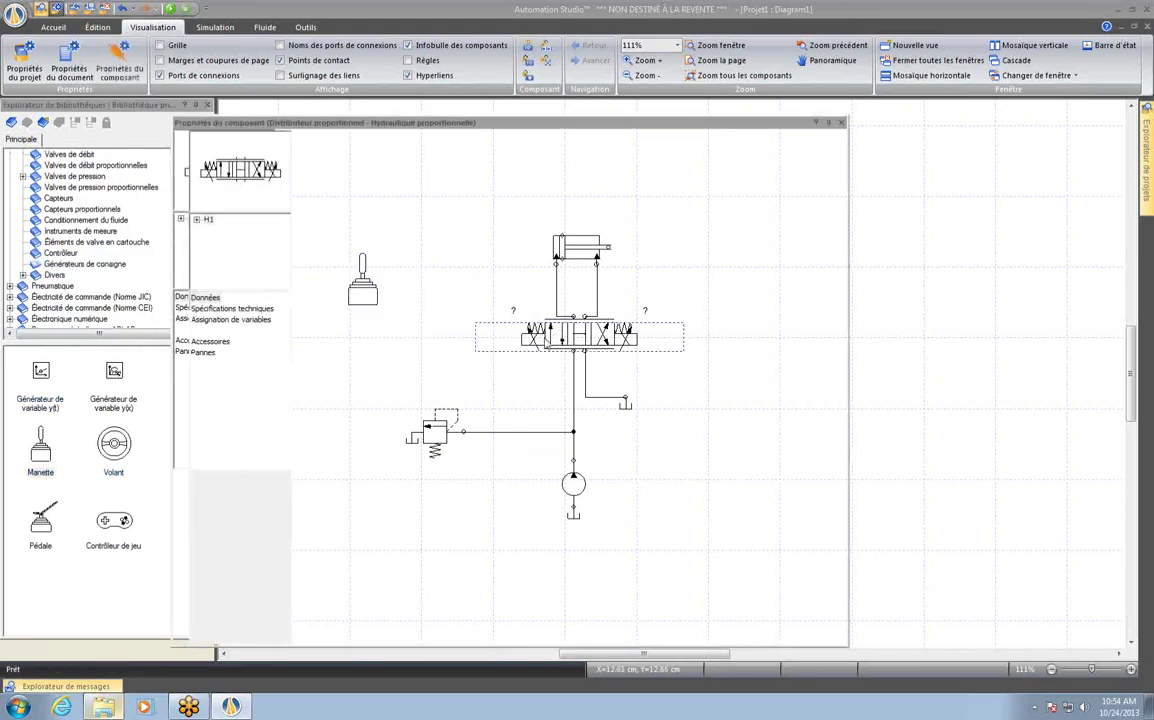
pyautogui.click(254, 323)
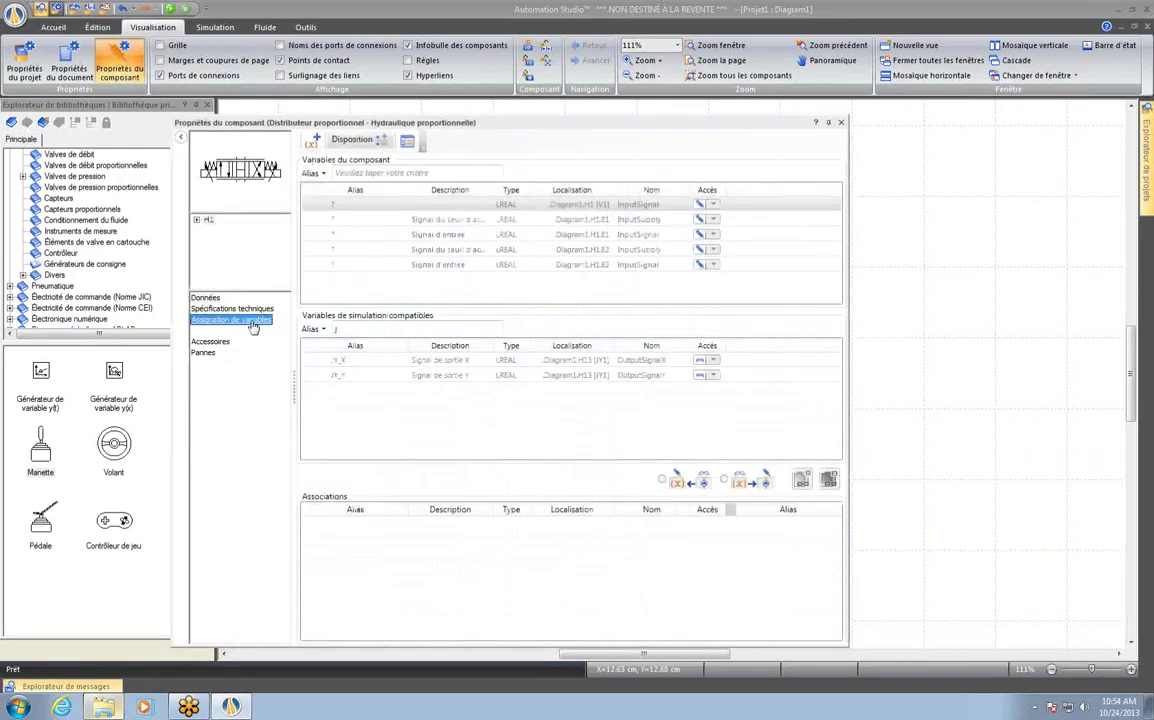
pyautogui.click(340, 361)
pyautogui.click(808, 486)
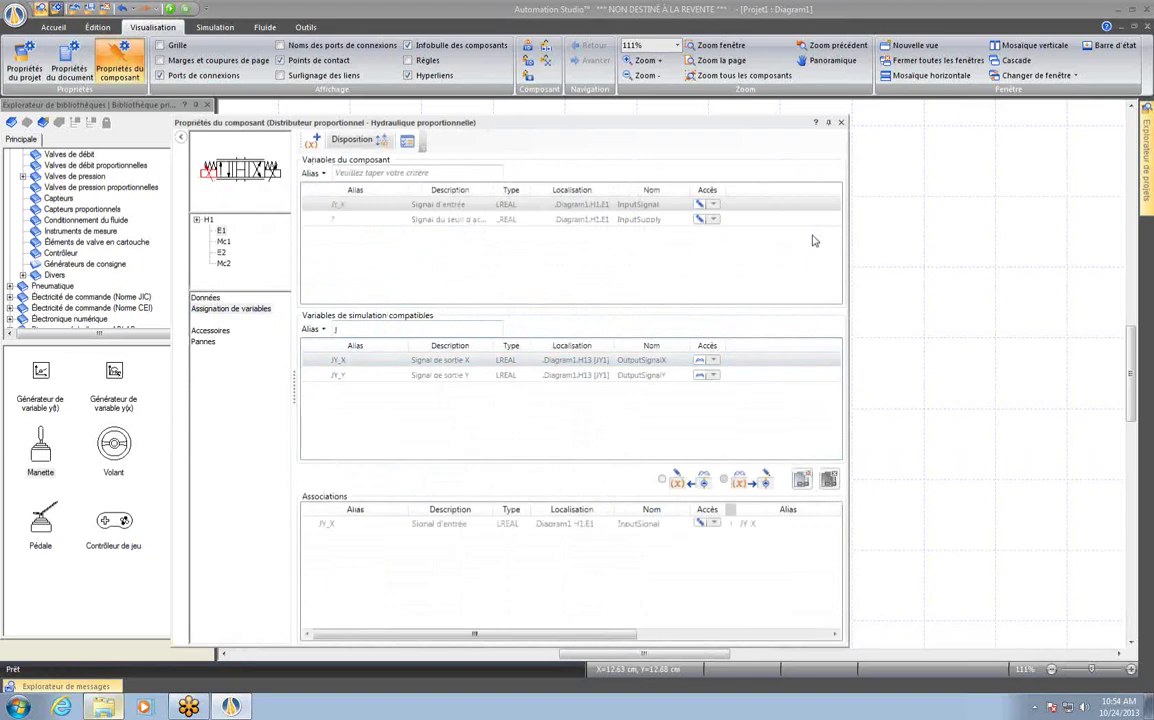
pyautogui.click(840, 122)
pyautogui.click(827, 306)
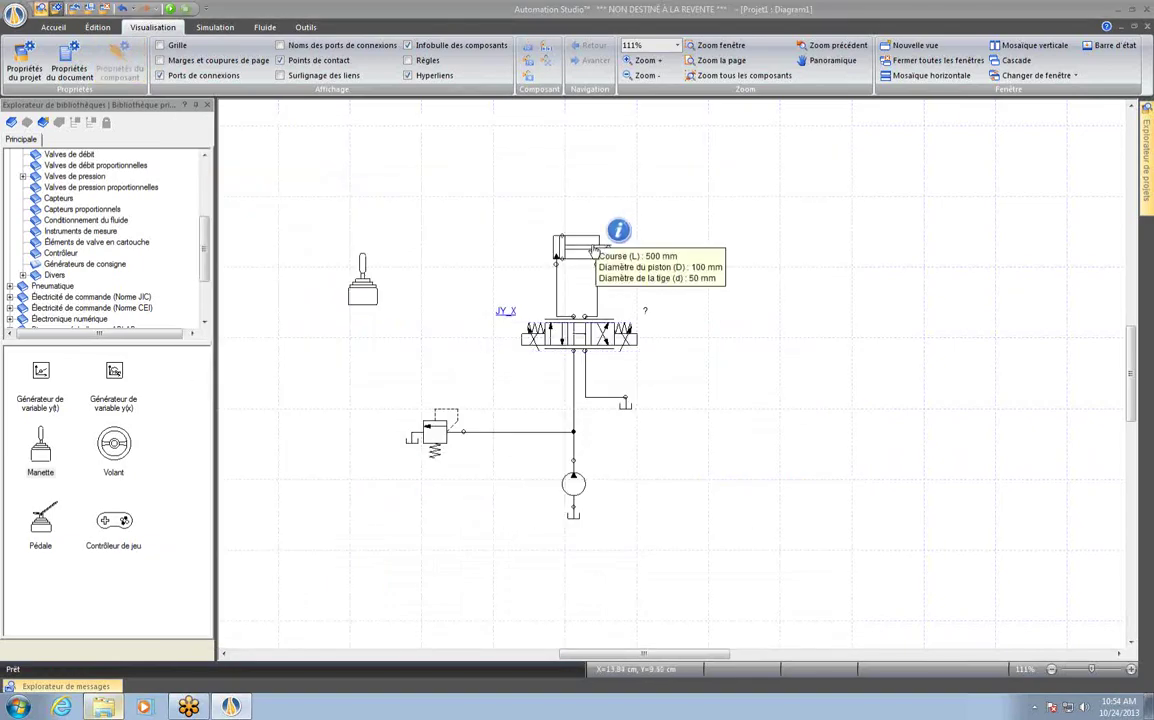
# Step: Set the double-acting cylinder's inclination to 45 degrees, view the component illustration, and close its properties
pyautogui.doubleClick(595, 251)
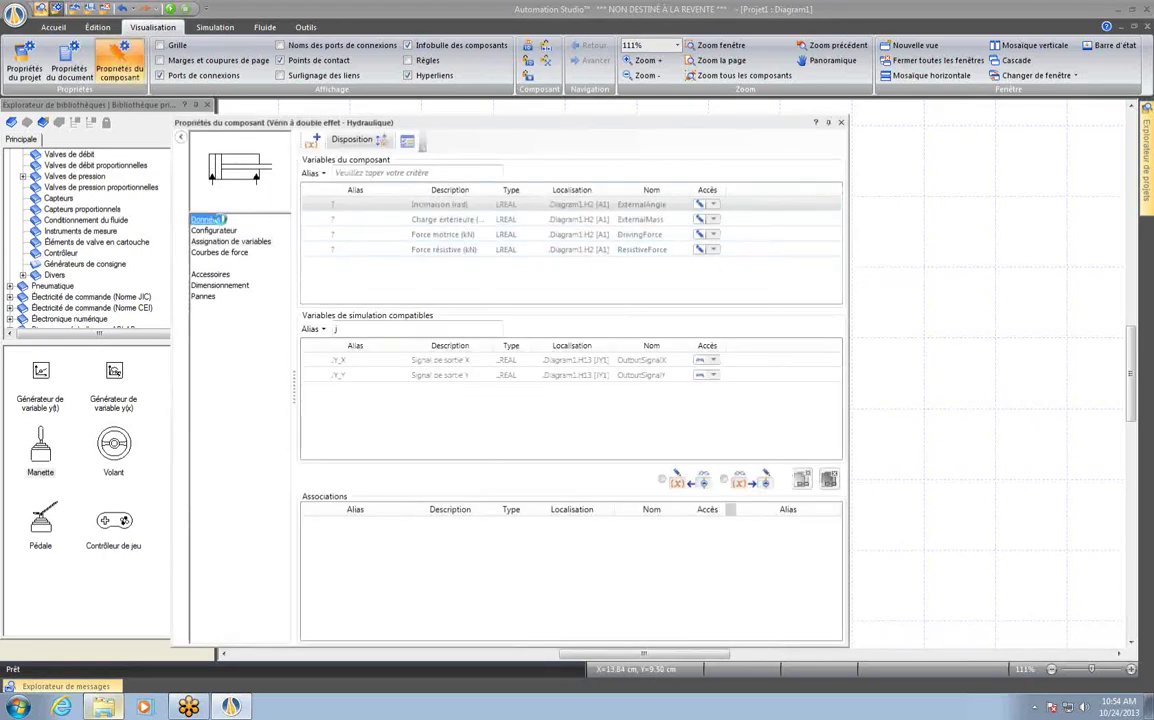
pyautogui.click(222, 224)
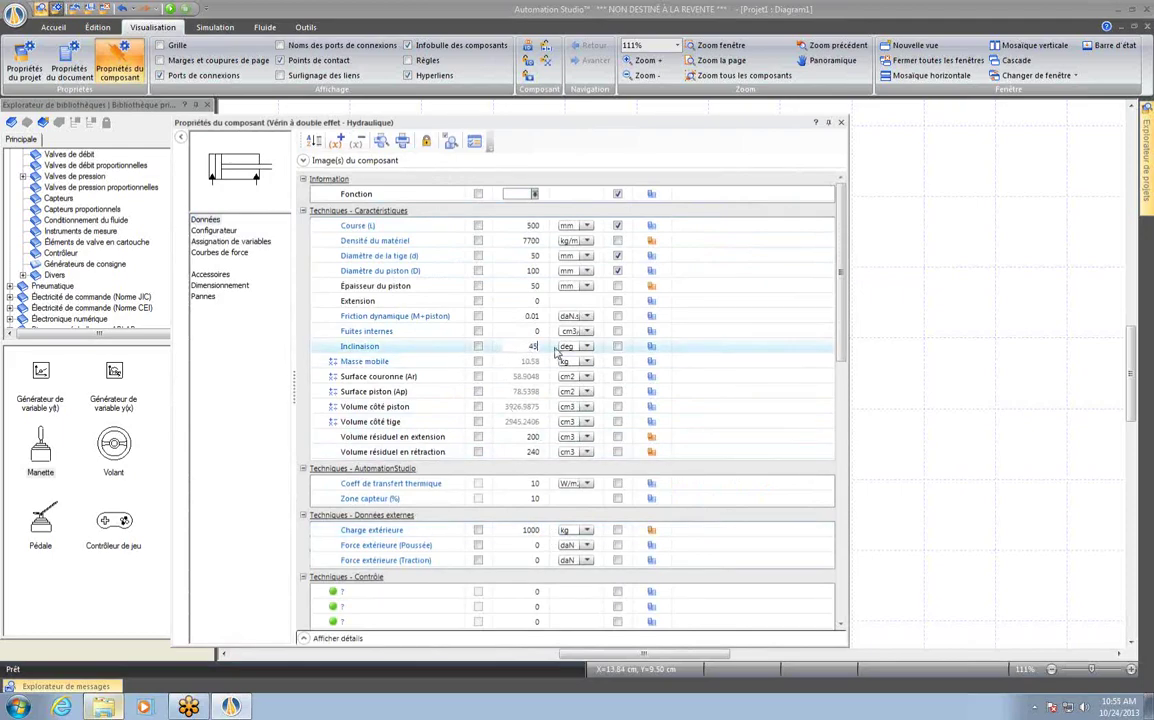
pyautogui.click(553, 350)
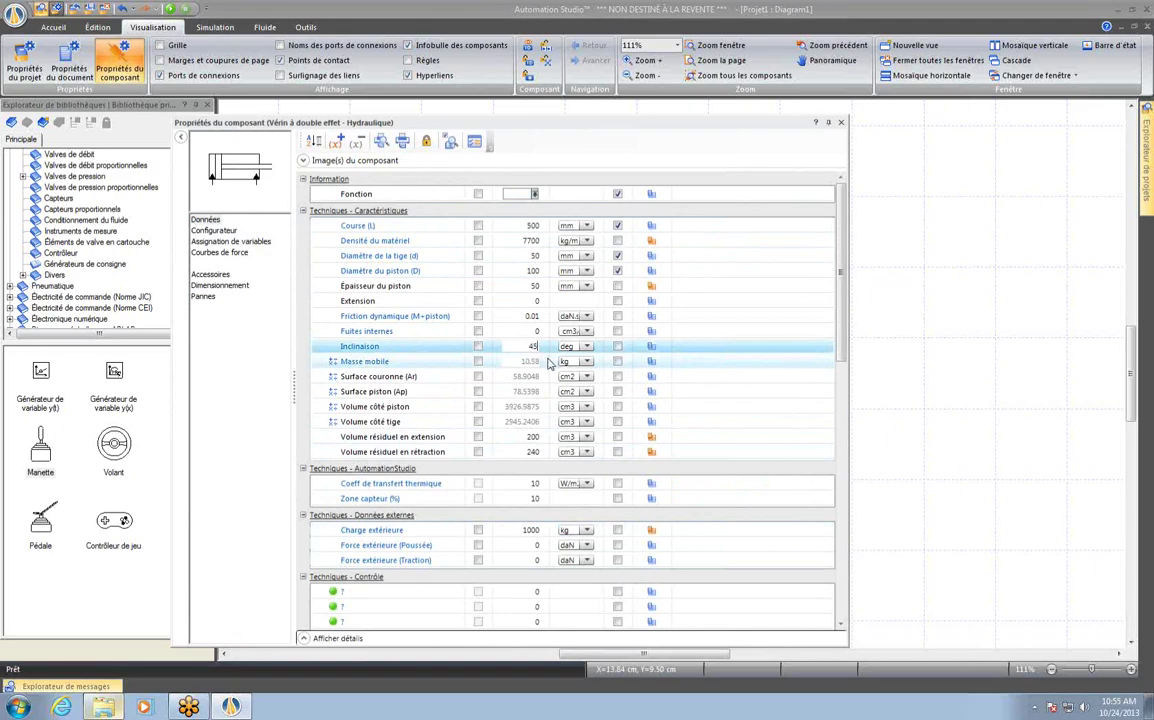
pyautogui.click(304, 162)
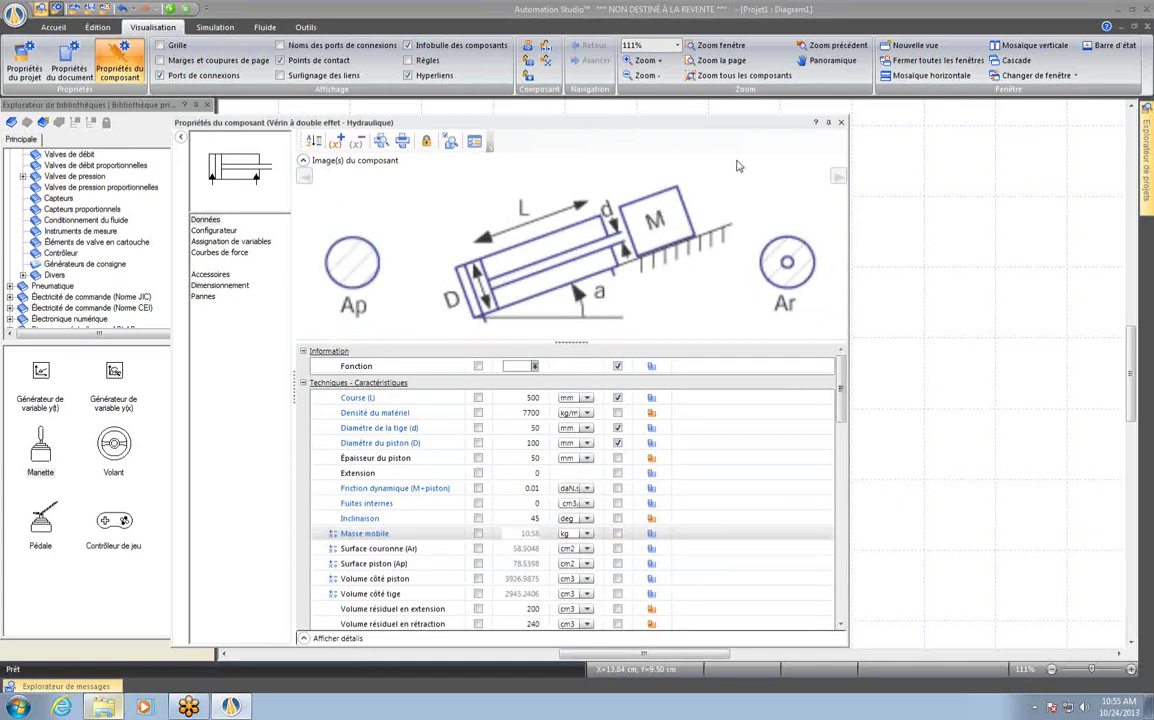
pyautogui.click(303, 161)
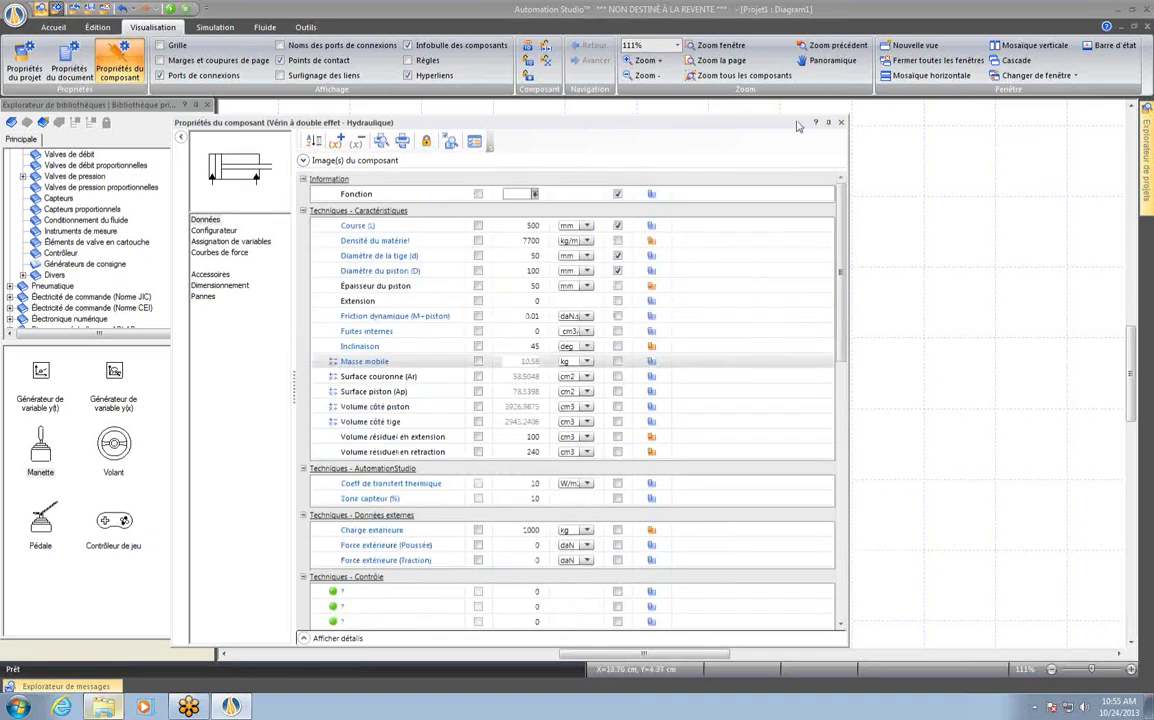
pyautogui.click(842, 123)
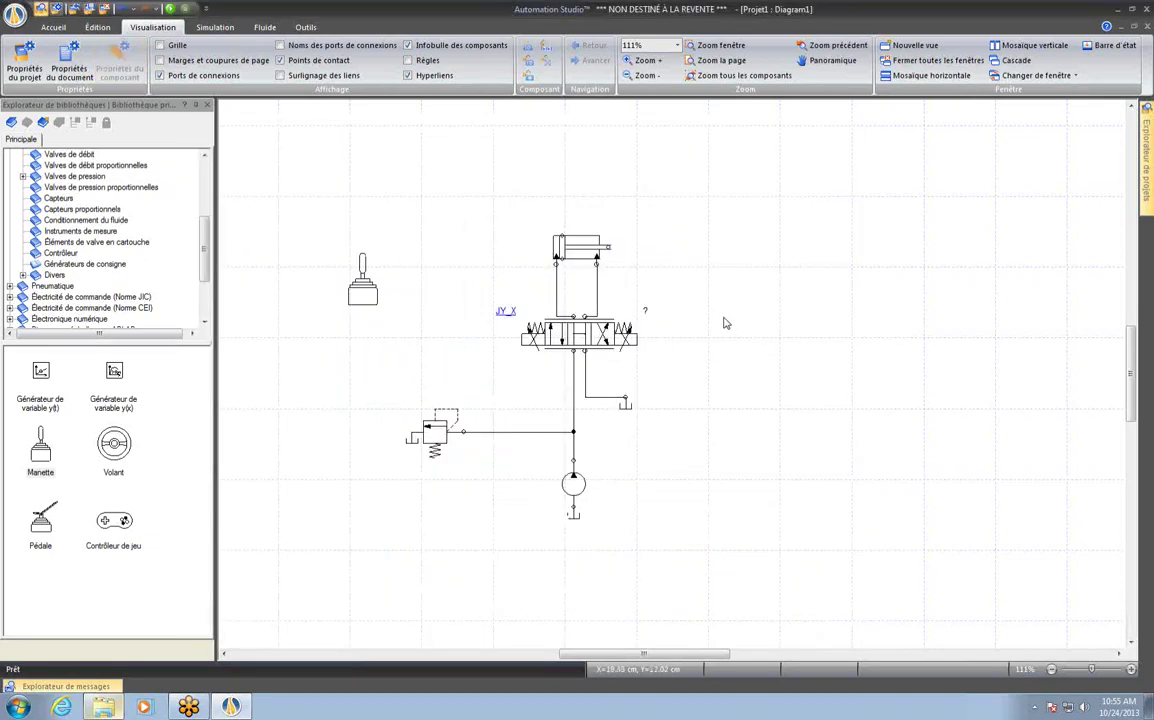
# Step: Examine the simulation model types offered for the proportional valve as a whole and leave its properties
pyautogui.doubleClick(601, 342)
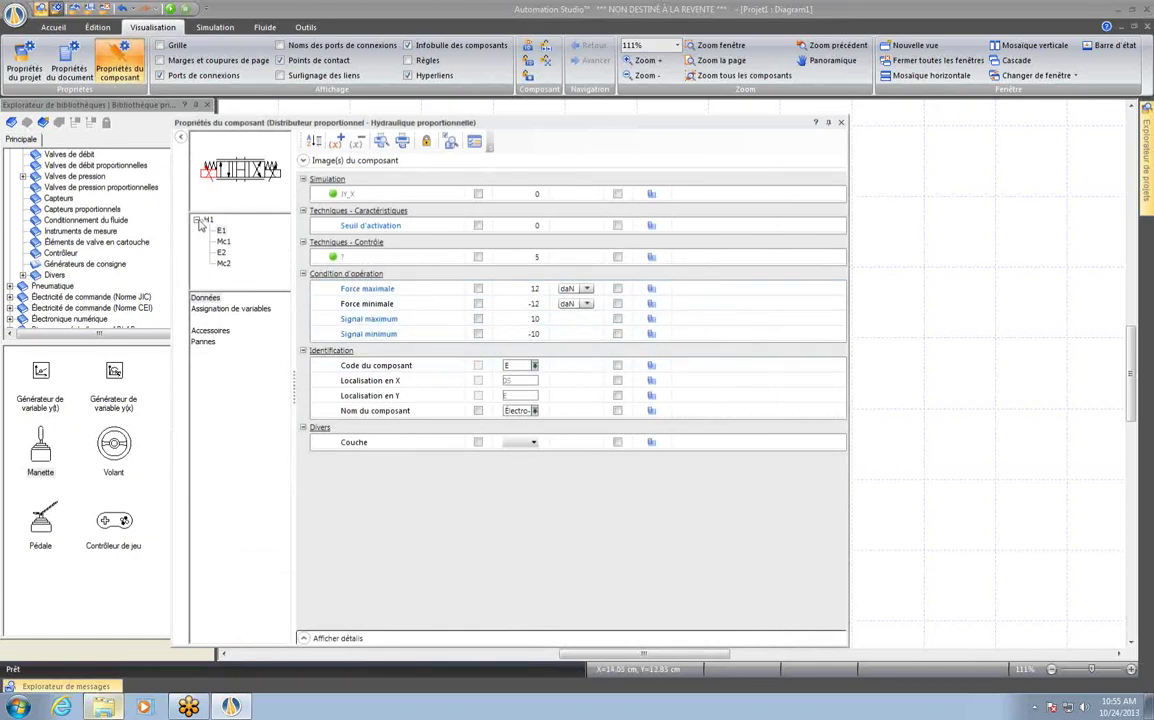
pyautogui.click(198, 221)
pyautogui.click(533, 347)
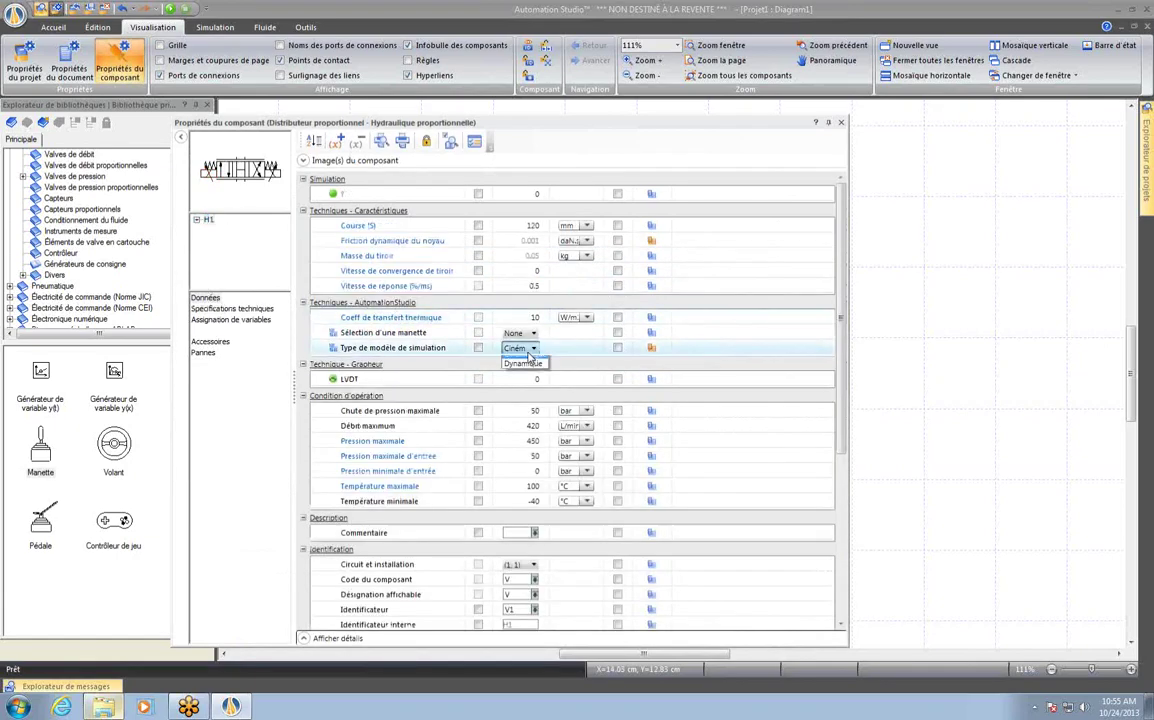
pyautogui.click(519, 349)
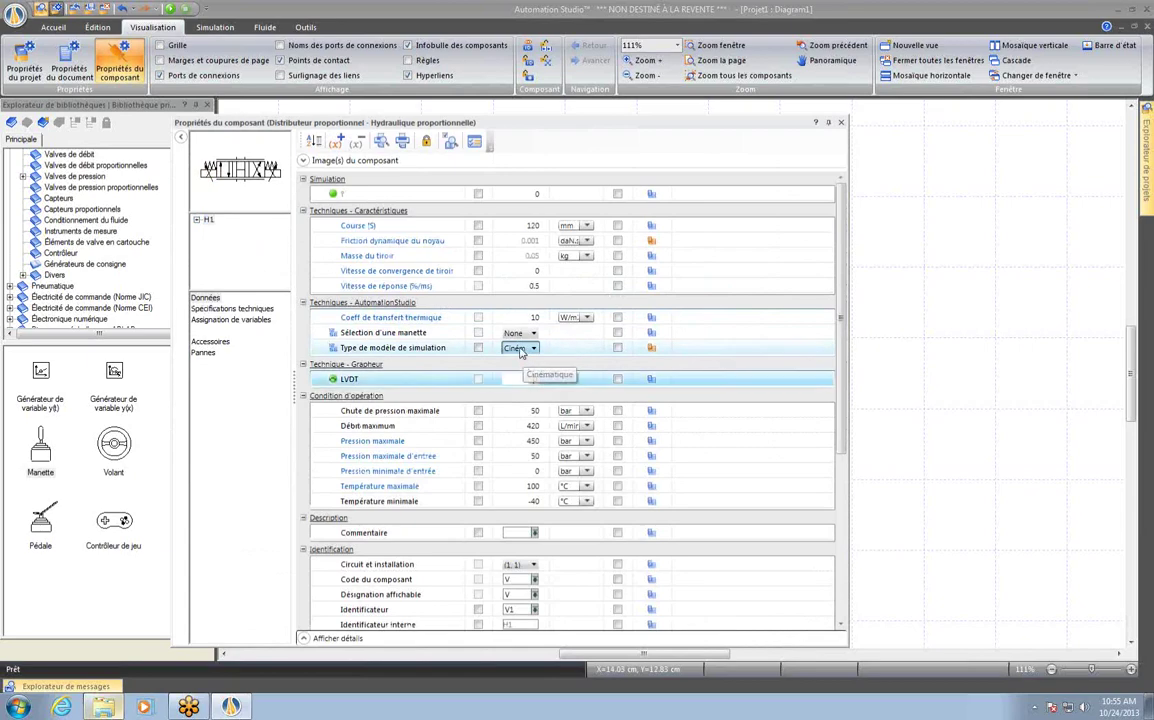
pyautogui.press('Escape')
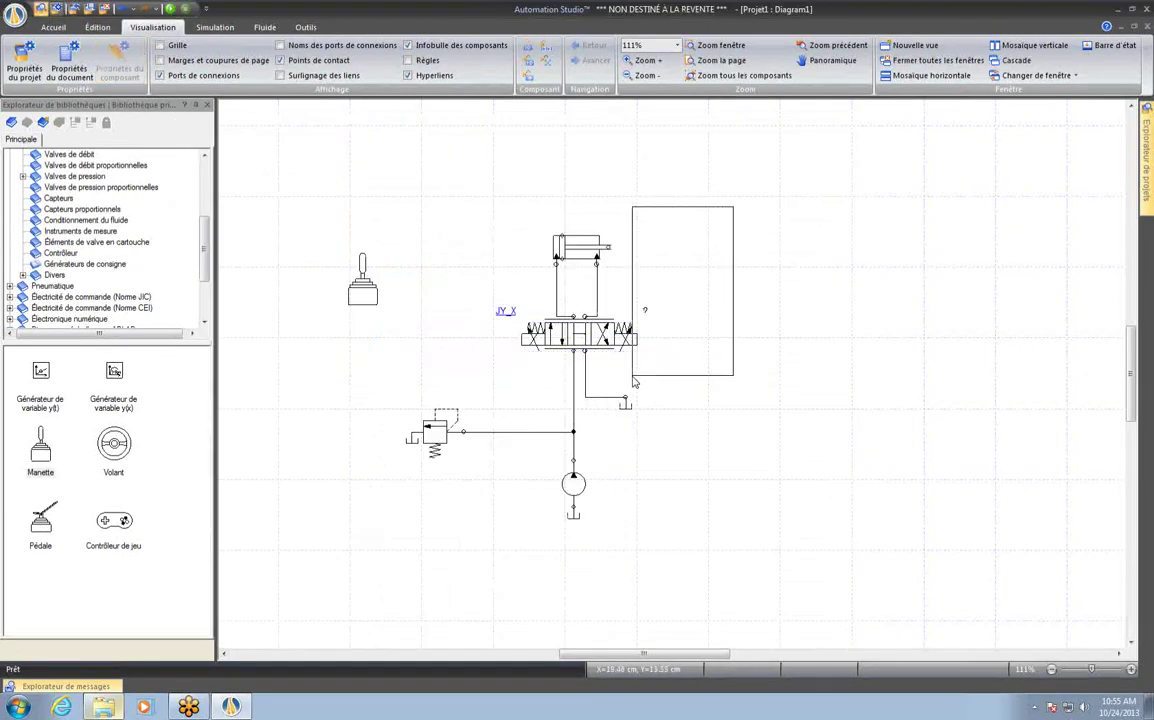
# Step: Duplicate the whole hydraulic circuit, without the joystick, beside the original on its right
pyautogui.moveTo(632, 381); pyautogui.dragTo(396, 545)
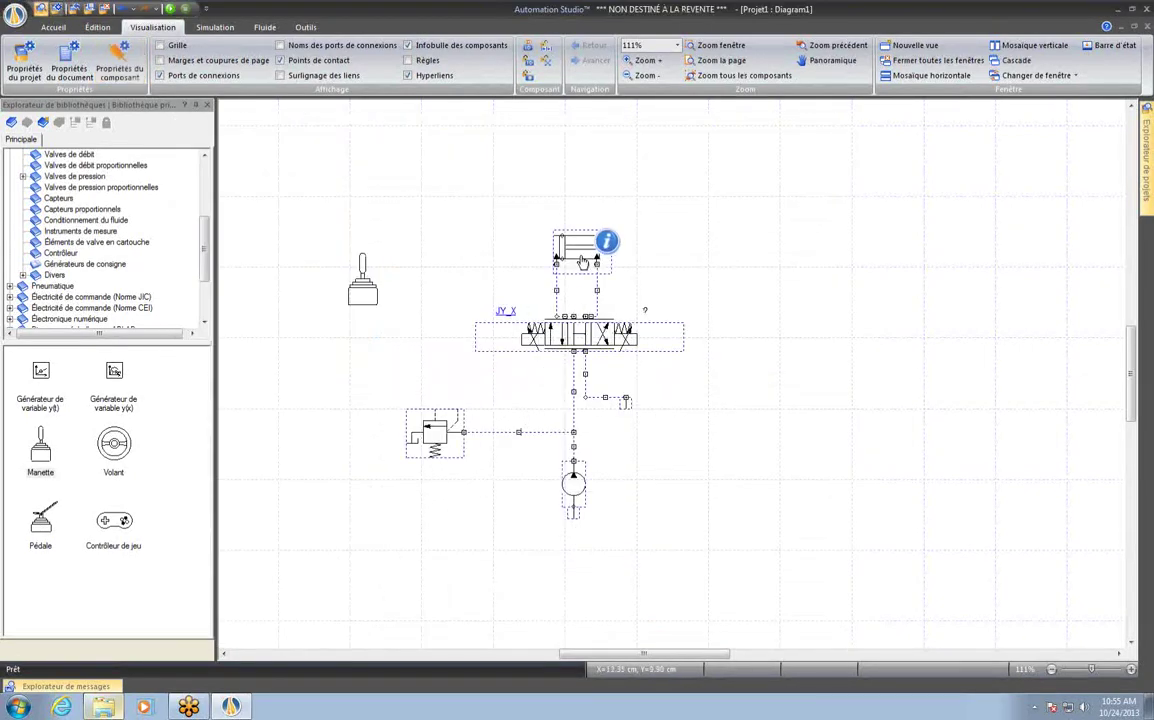
pyautogui.moveTo(545, 228); pyautogui.dragTo(879, 258)
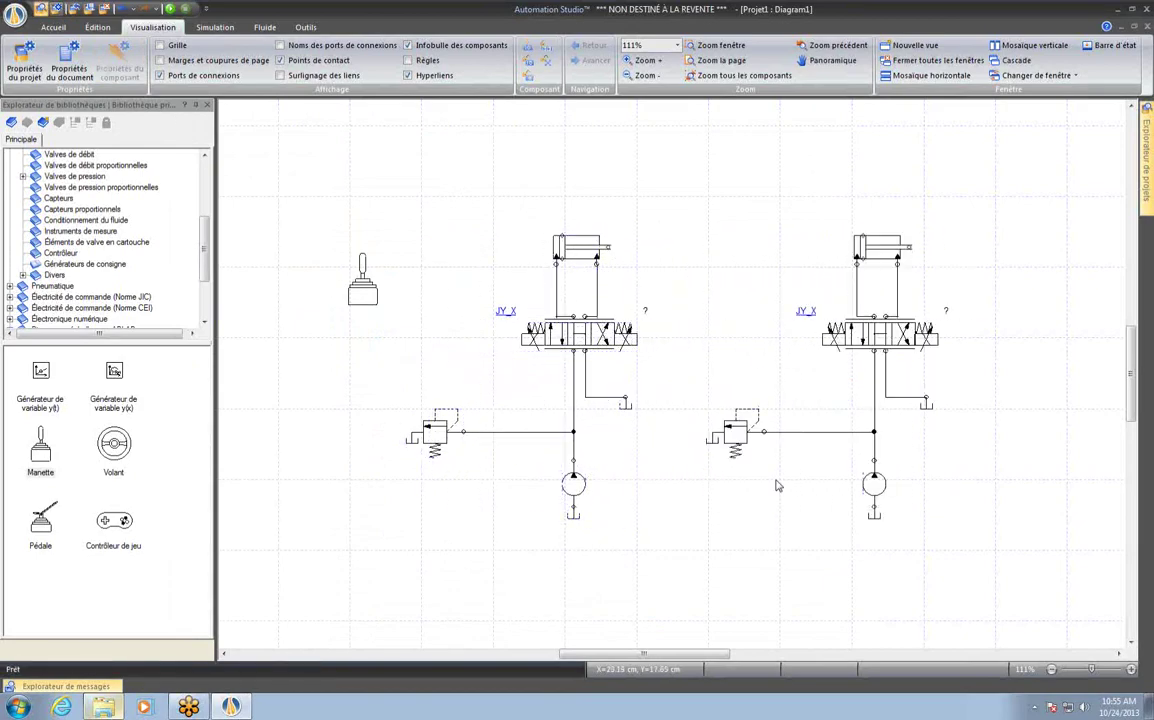
# Step: Check the simulation model type of the original circuit's proportional valve and close its properties
pyautogui.doubleClick(556, 337)
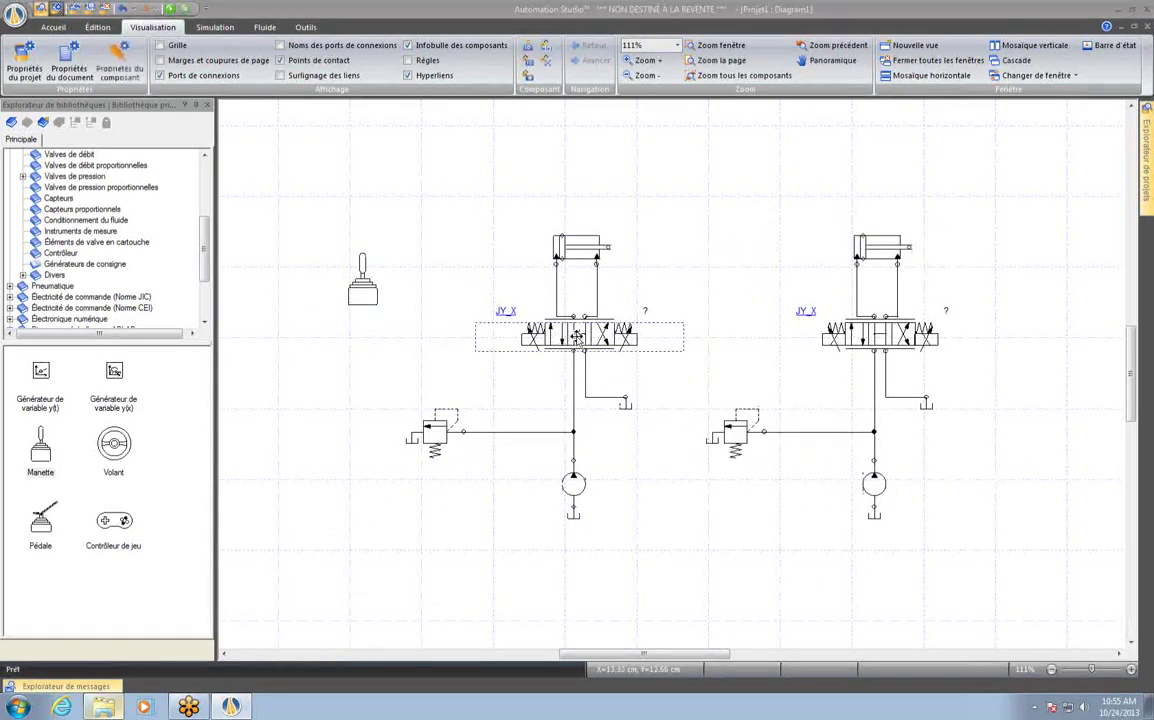
pyautogui.click(520, 350)
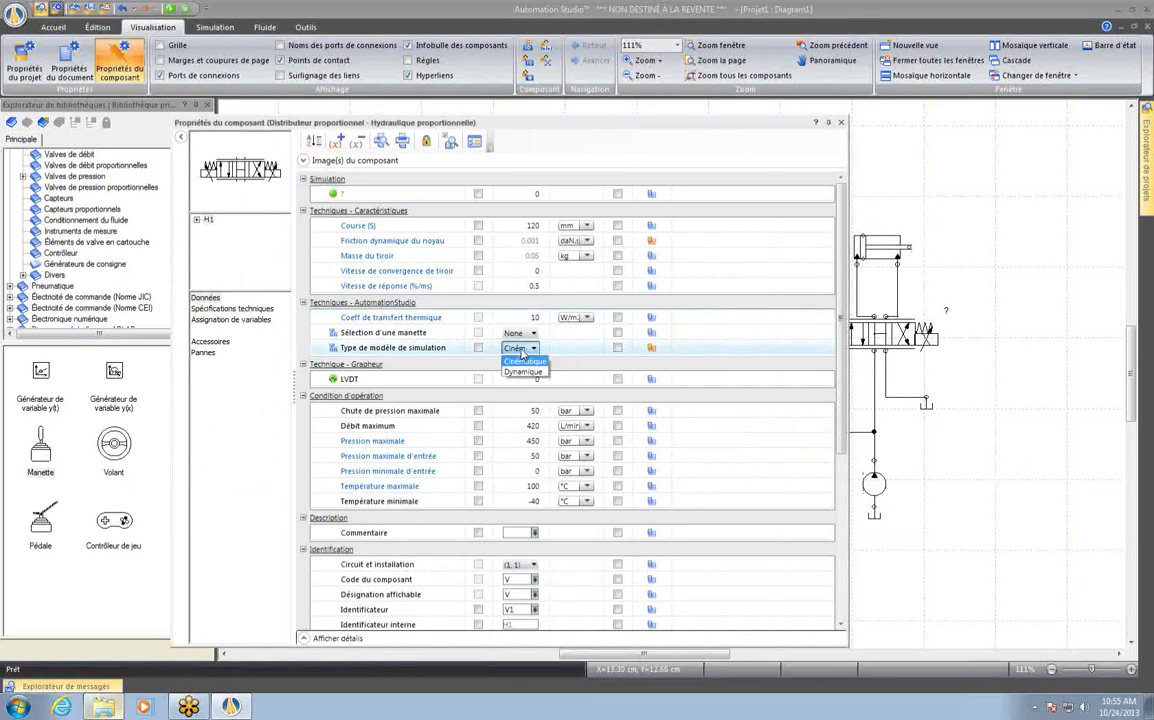
pyautogui.click(843, 121)
pyautogui.click(843, 121)
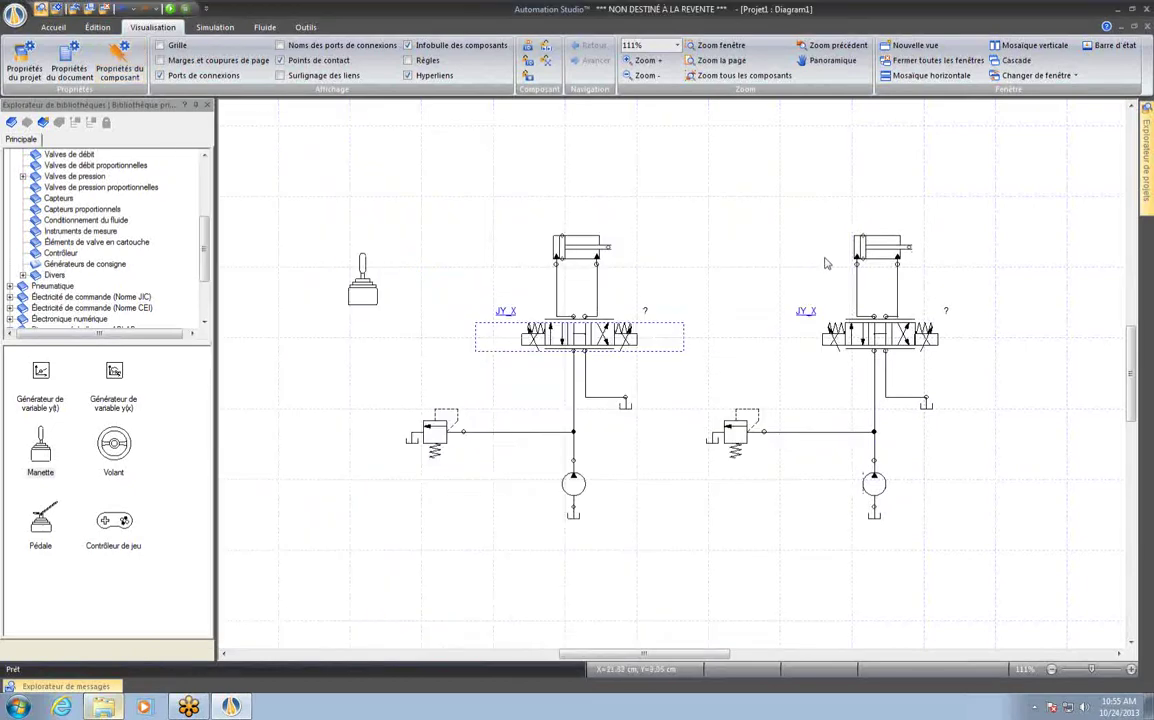
# Step: Set the copied valve's simulation model to Dynamique, spool mass to 2 kg and dynamic spool friction to 0.01, and close its properties
pyautogui.doubleClick(866, 332)
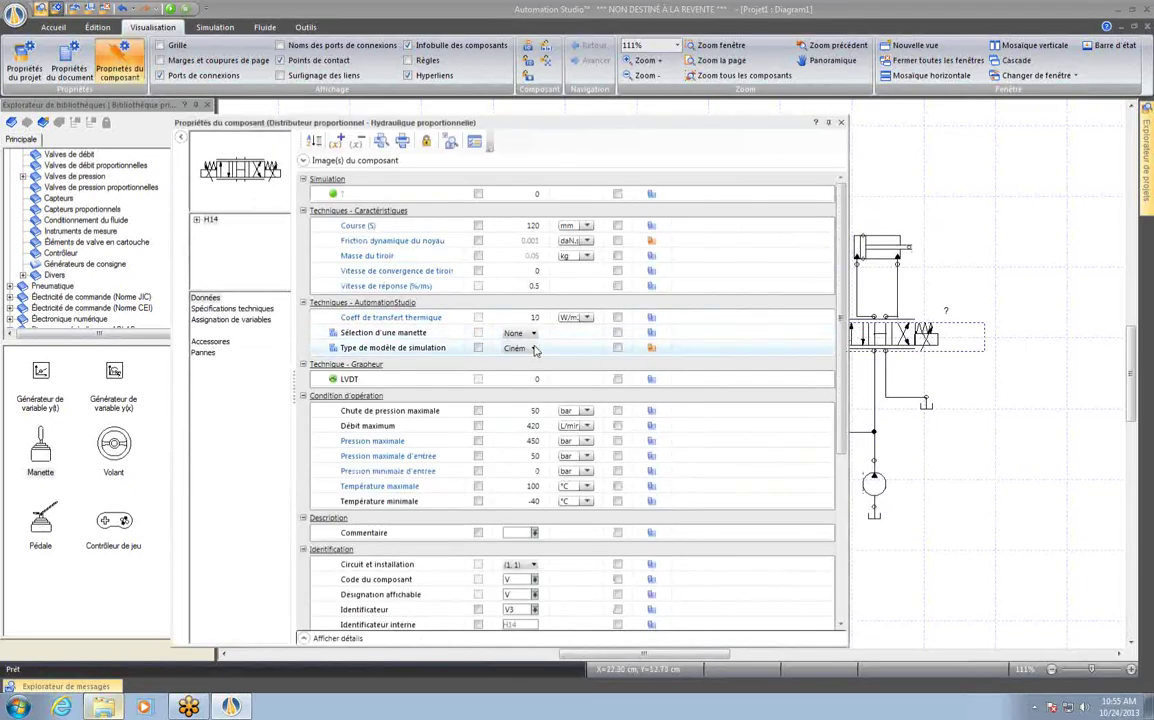
pyautogui.click(520, 348)
pyautogui.click(531, 371)
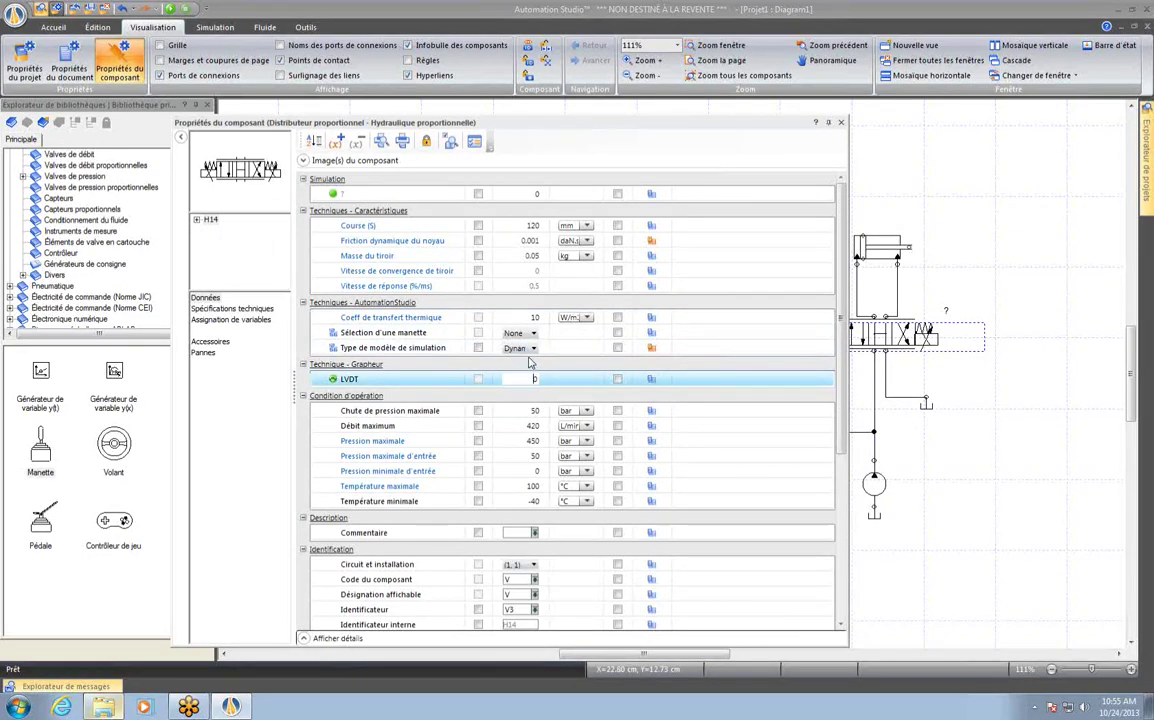
pyautogui.click(513, 241)
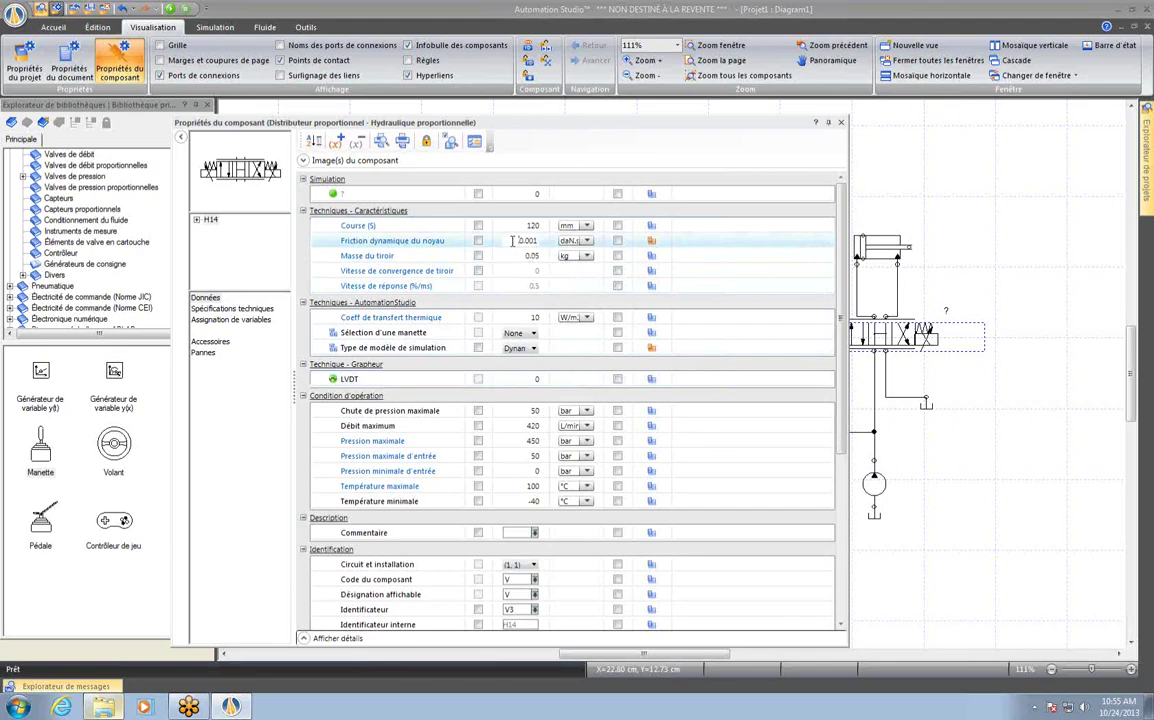
pyautogui.click(563, 259)
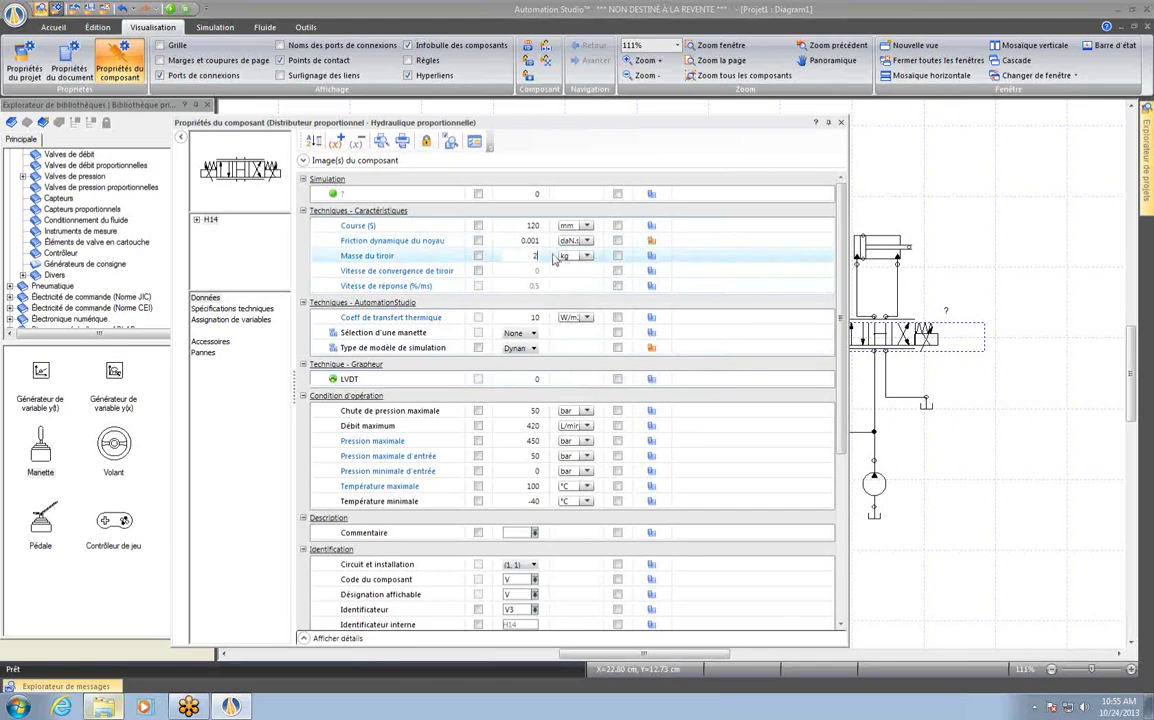
pyautogui.click(519, 240)
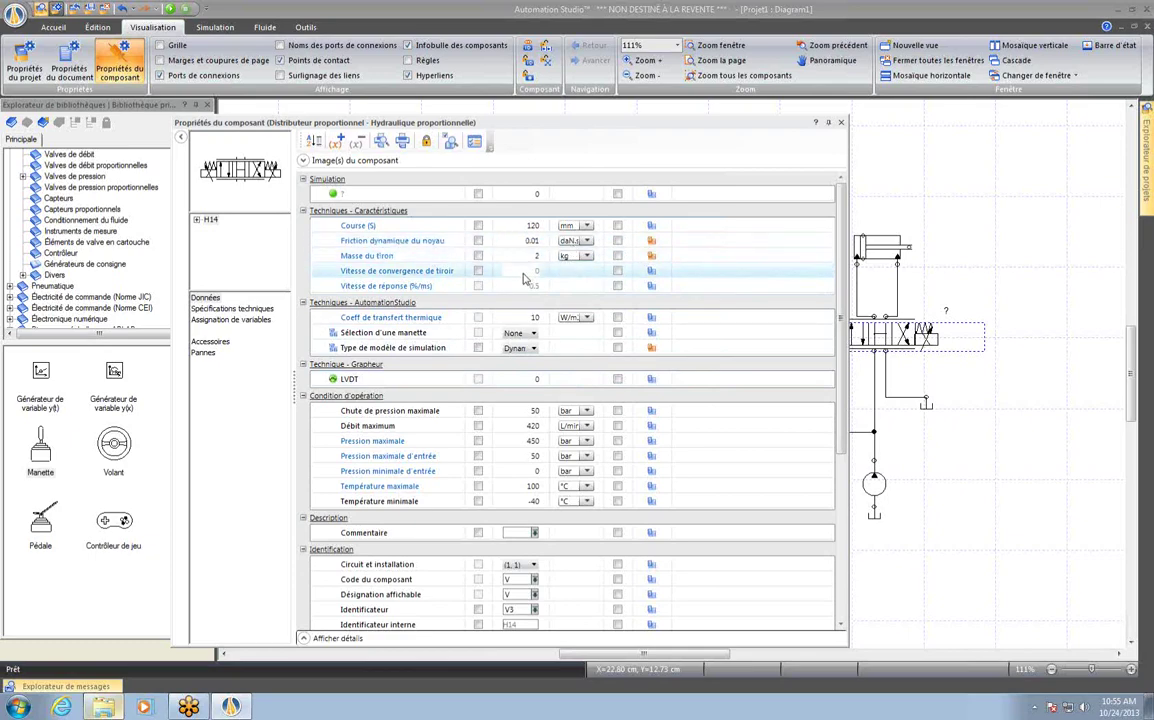
pyautogui.press('Tab')
pyautogui.click(752, 108)
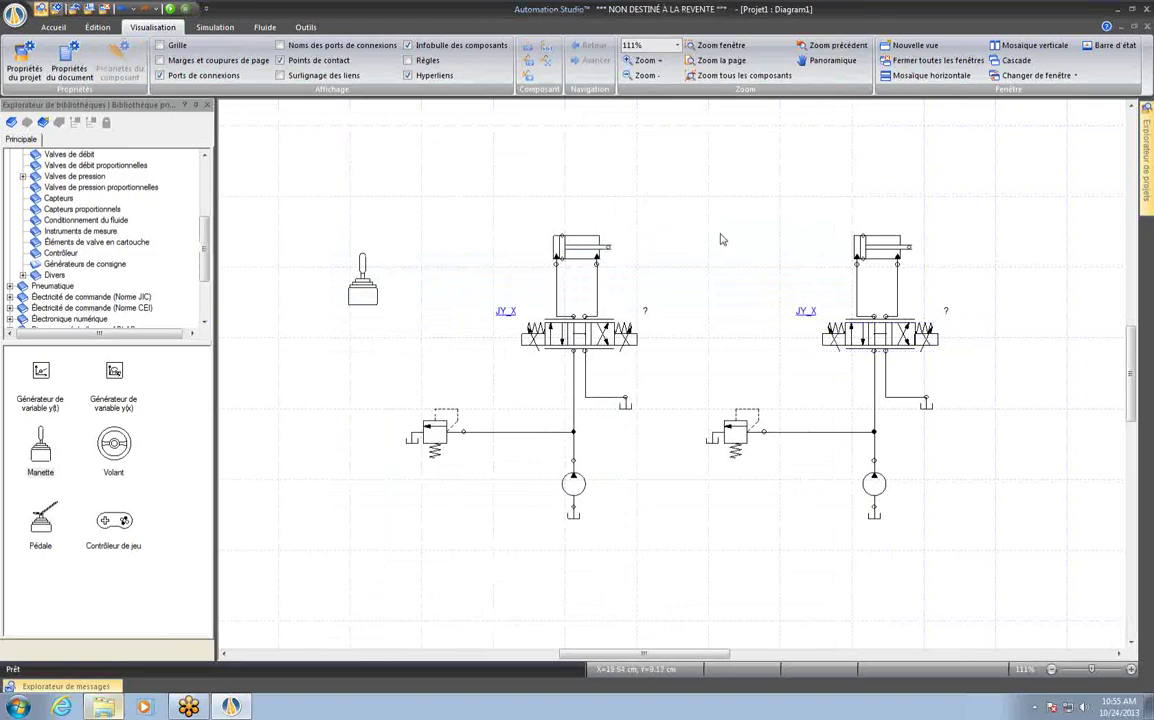
# Step: Collapse the library explorer and open the Grapheur, enlarging it beside the joystick and both circuits
pyautogui.moveTo(628, 220); pyautogui.dragTo(698, 199)
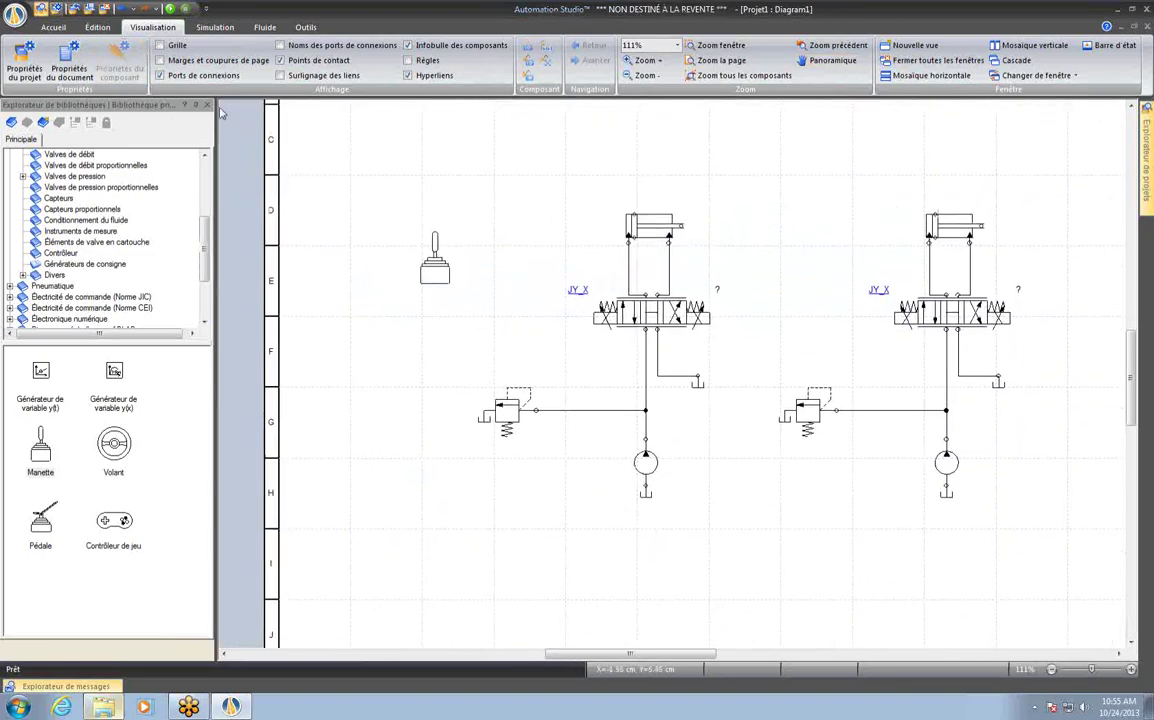
pyautogui.click(198, 106)
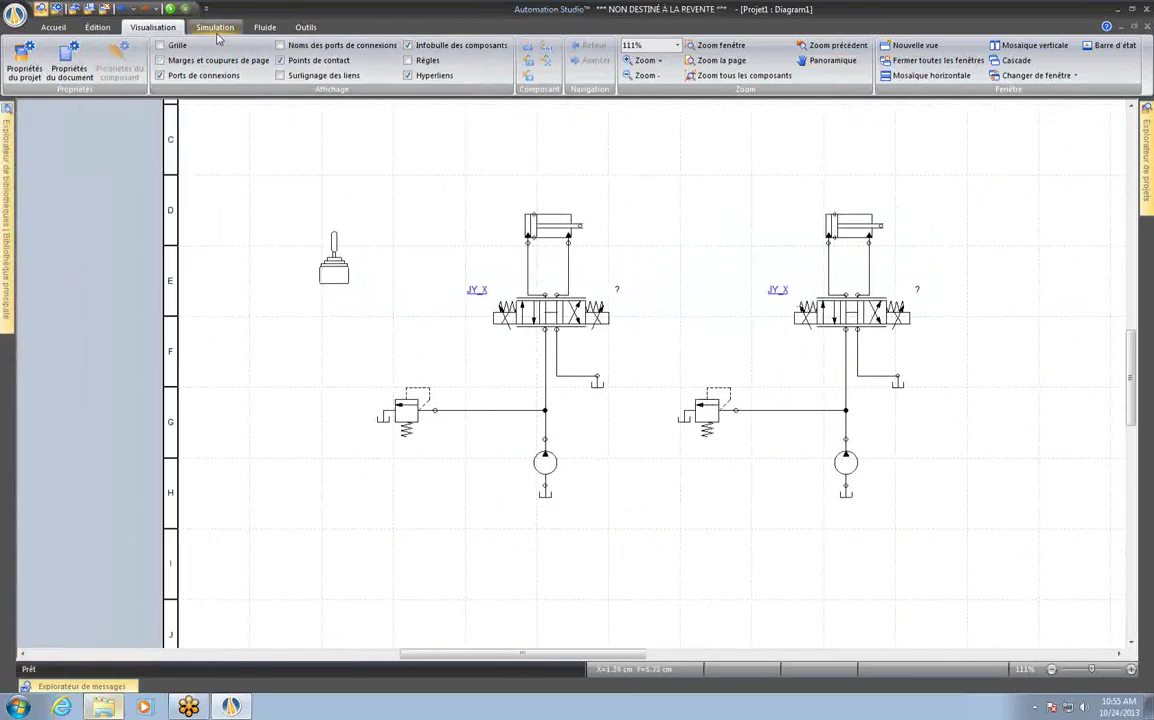
pyautogui.click(215, 28)
pyautogui.click(448, 62)
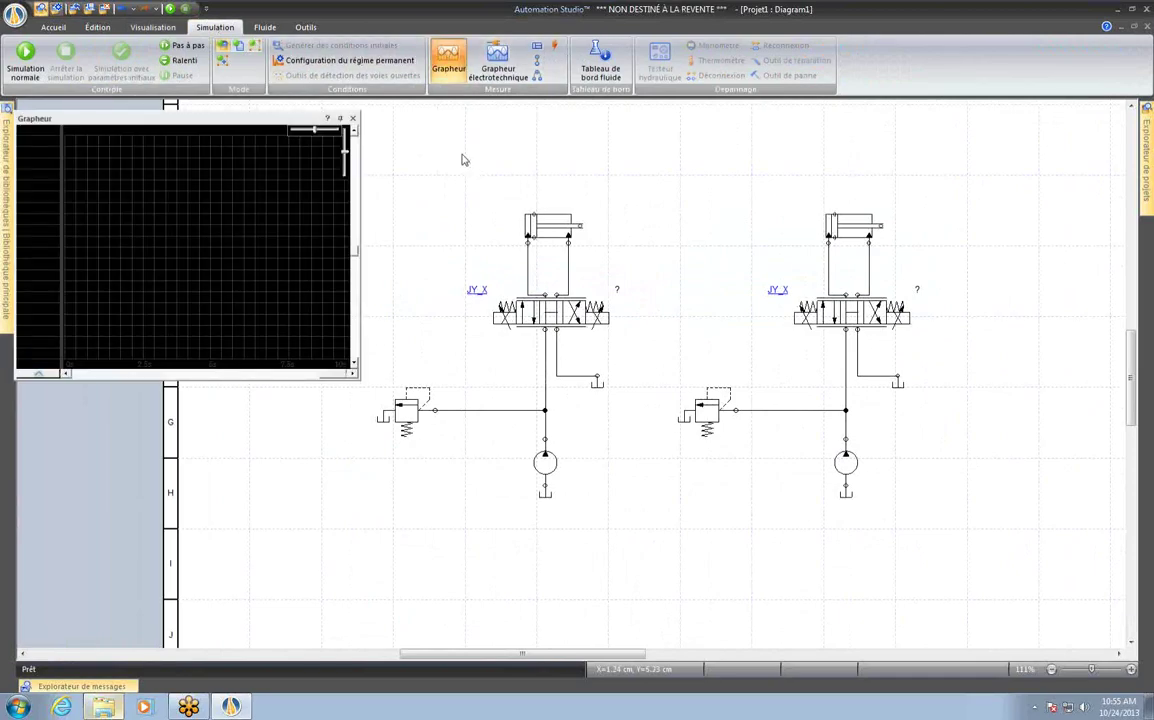
pyautogui.moveTo(483, 170); pyautogui.dragTo(629, 187)
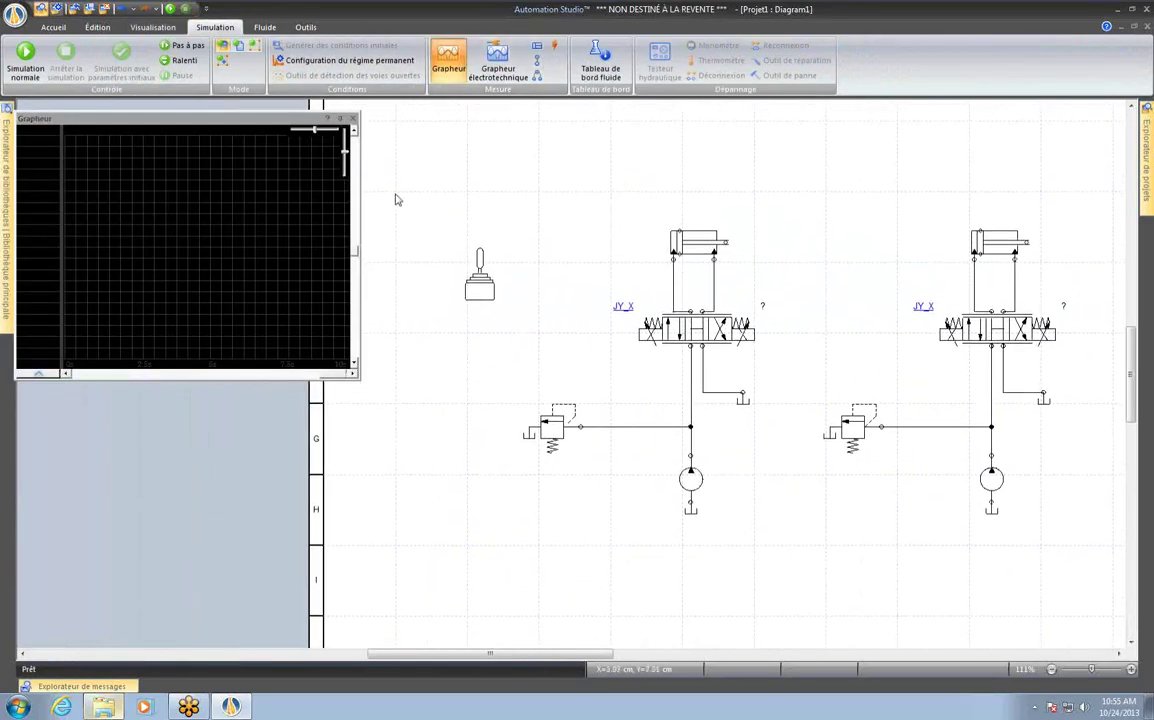
pyautogui.moveTo(358, 376); pyautogui.dragTo(447, 573)
# Step: Plot the LVDT variable of both the original and the copied proportional valve in the Grapheur
pyautogui.moveTo(658, 345); pyautogui.dragTo(310, 338)
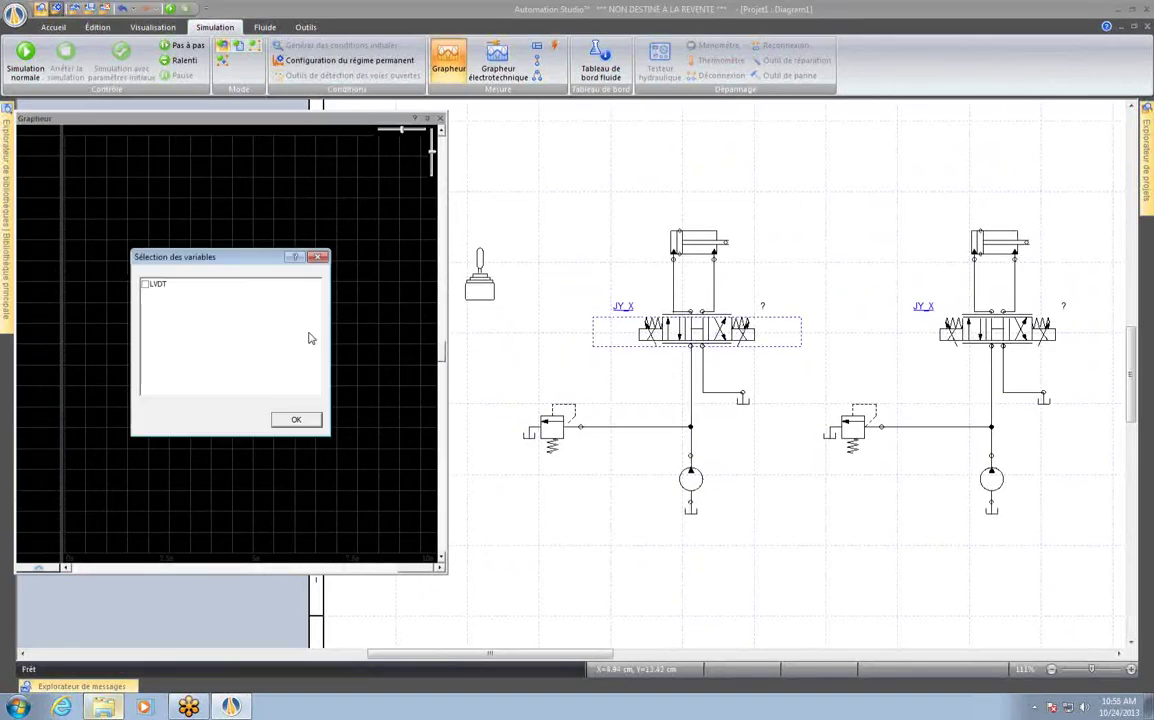
pyautogui.click(144, 287)
pyautogui.click(296, 419)
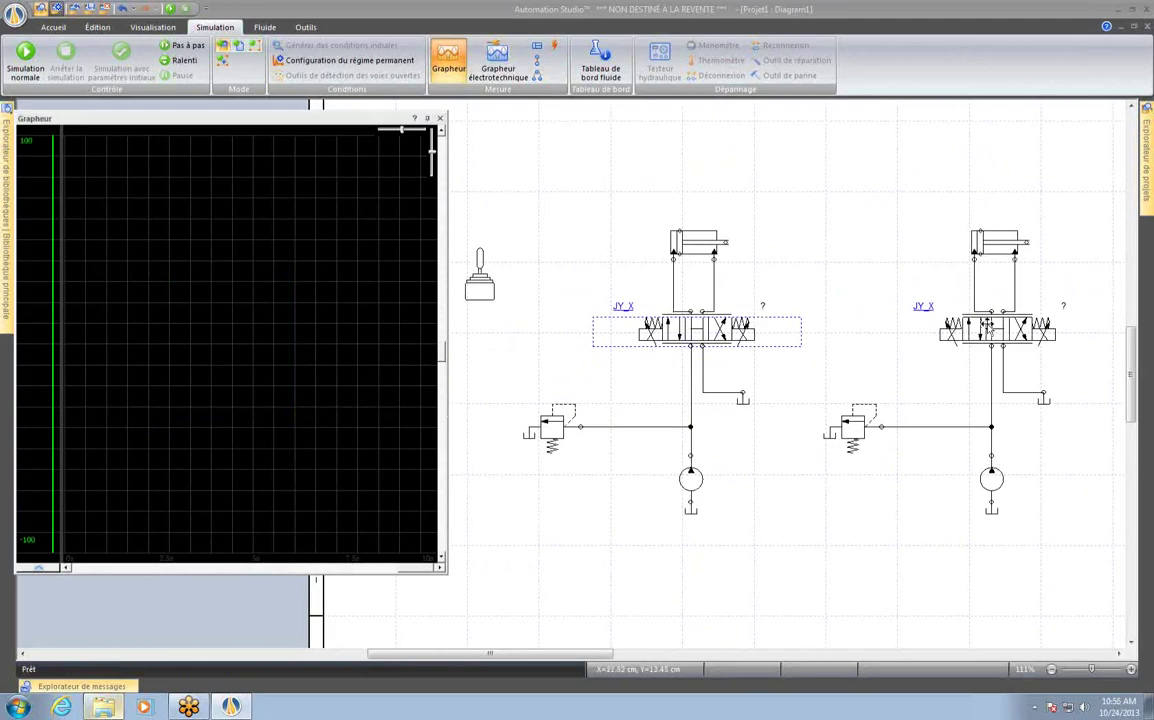
pyautogui.moveTo(987, 325); pyautogui.dragTo(195, 341)
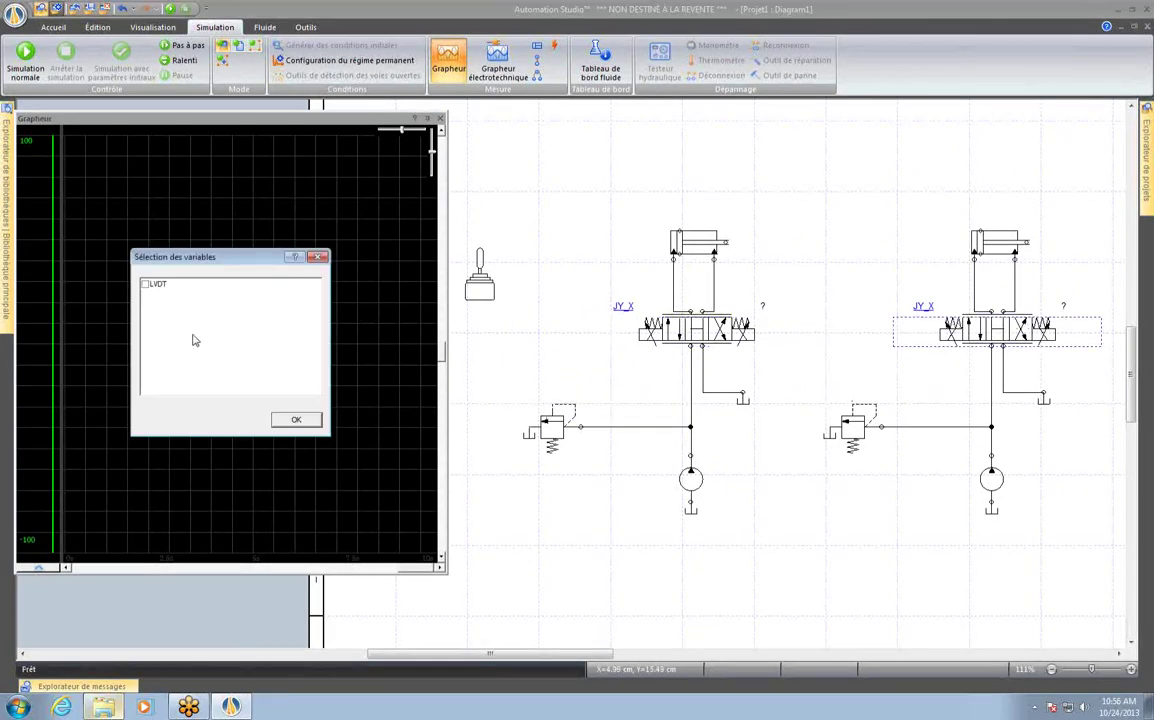
pyautogui.click(145, 288)
pyautogui.click(296, 420)
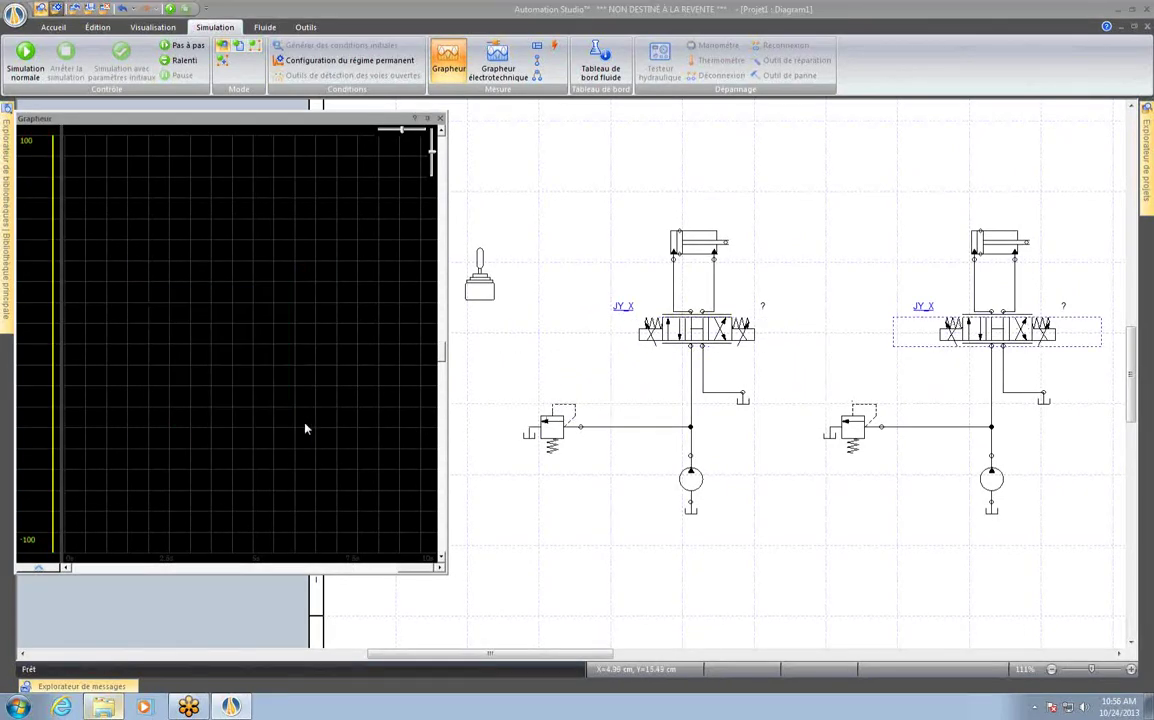
# Step: Show the Grapheur's variable list and select both valves' LVDT curves
pyautogui.click(57, 569)
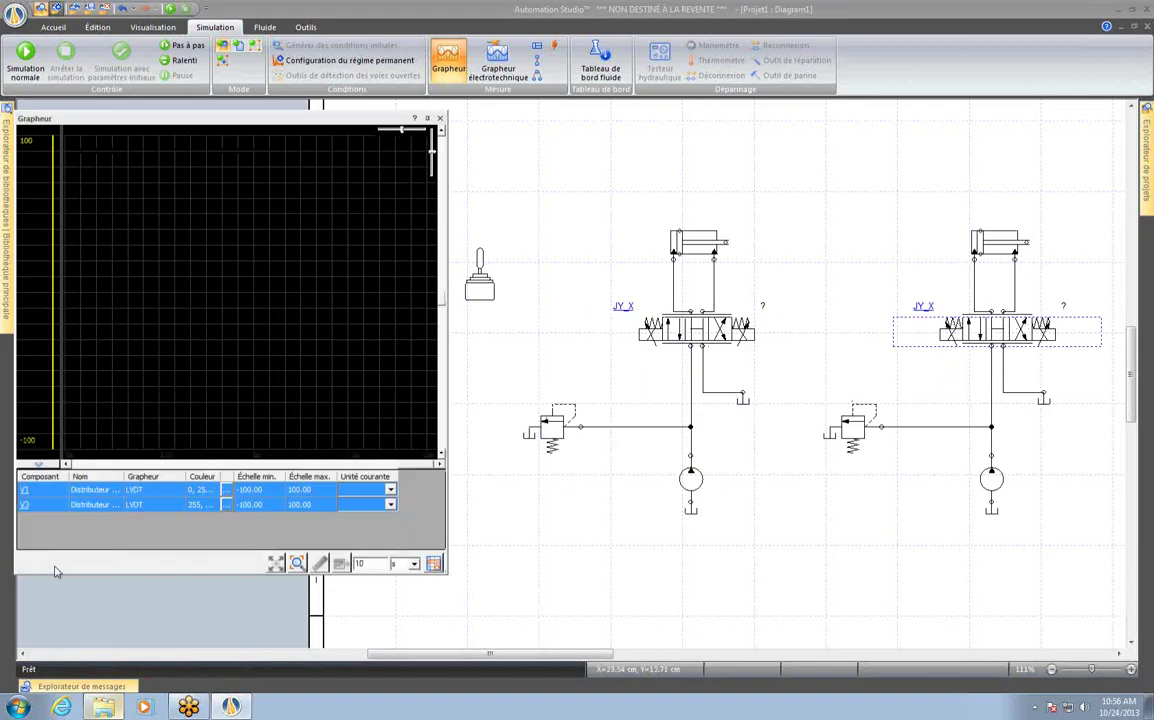
pyautogui.click(97, 505)
pyautogui.click(124, 491)
pyautogui.keyDown('shift'); pyautogui.click(124, 505); pyautogui.keyUp('shift')
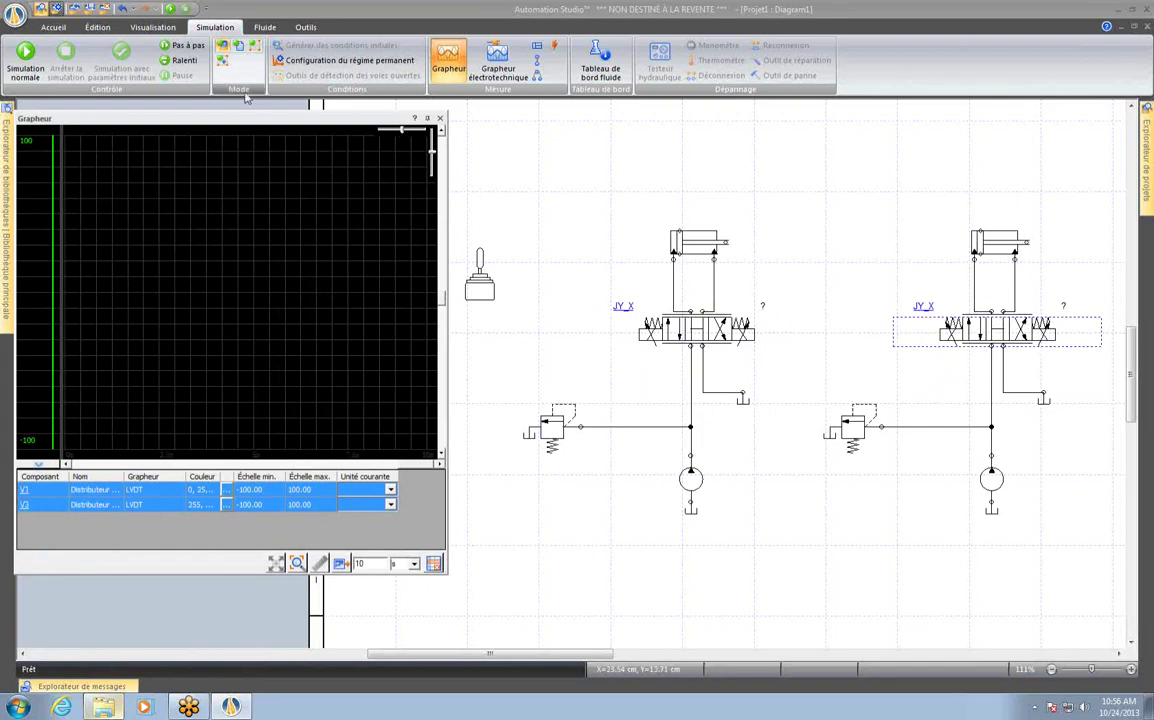
# Step: Start the normal simulation, open the joystick control clear of the circuits, and deflect it along X, ending at about -9.8
pyautogui.click(169, 8)
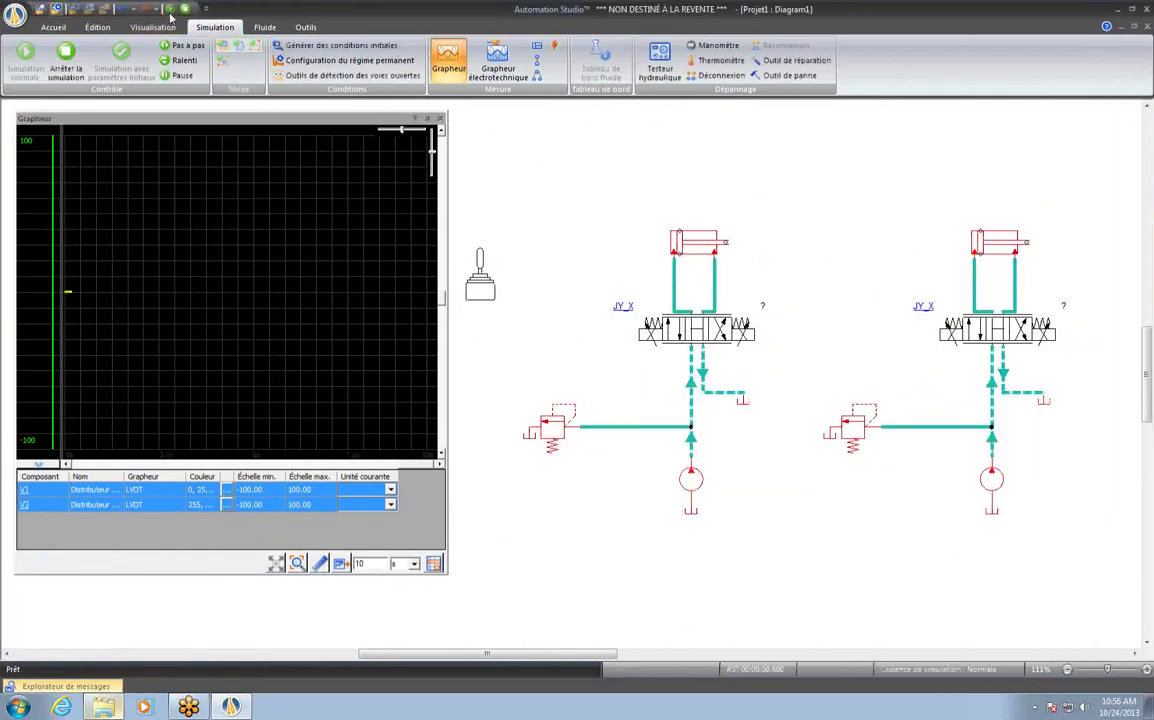
pyautogui.click(480, 272)
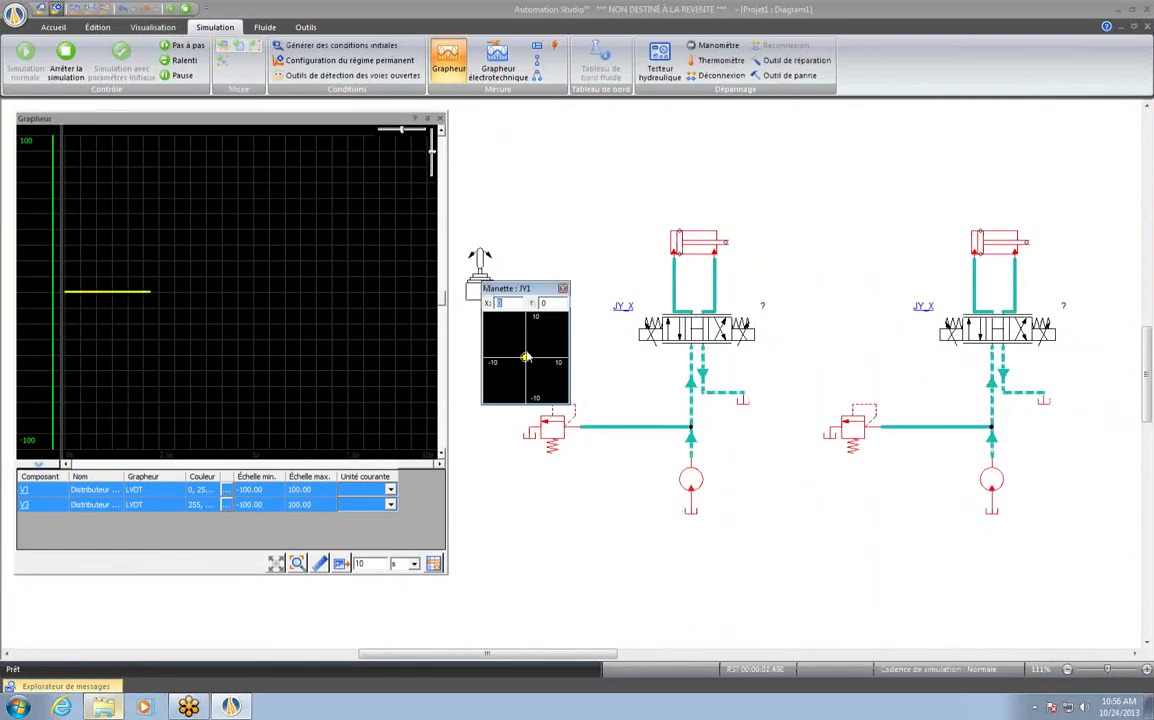
pyautogui.moveTo(531, 292); pyautogui.dragTo(568, 169)
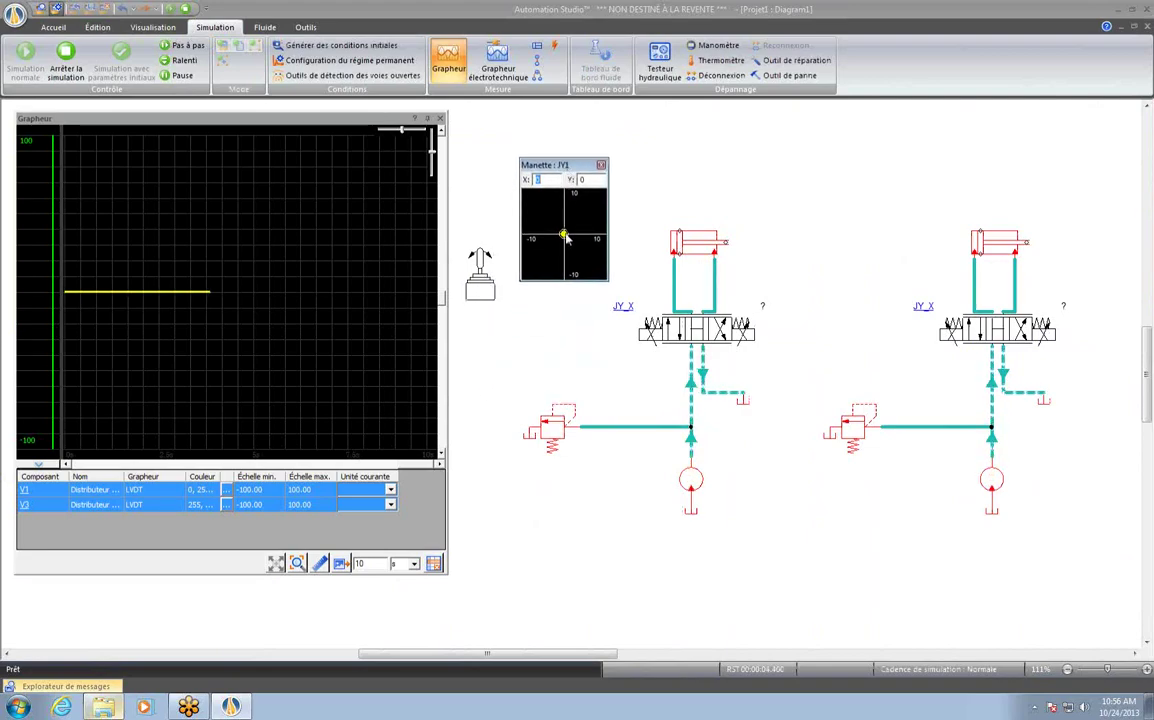
pyautogui.moveTo(565, 238)
pyautogui.mouseDown()
pyautogui.moveTo(603, 243)
pyautogui.moveTo(524, 226)
pyautogui.mouseUp()
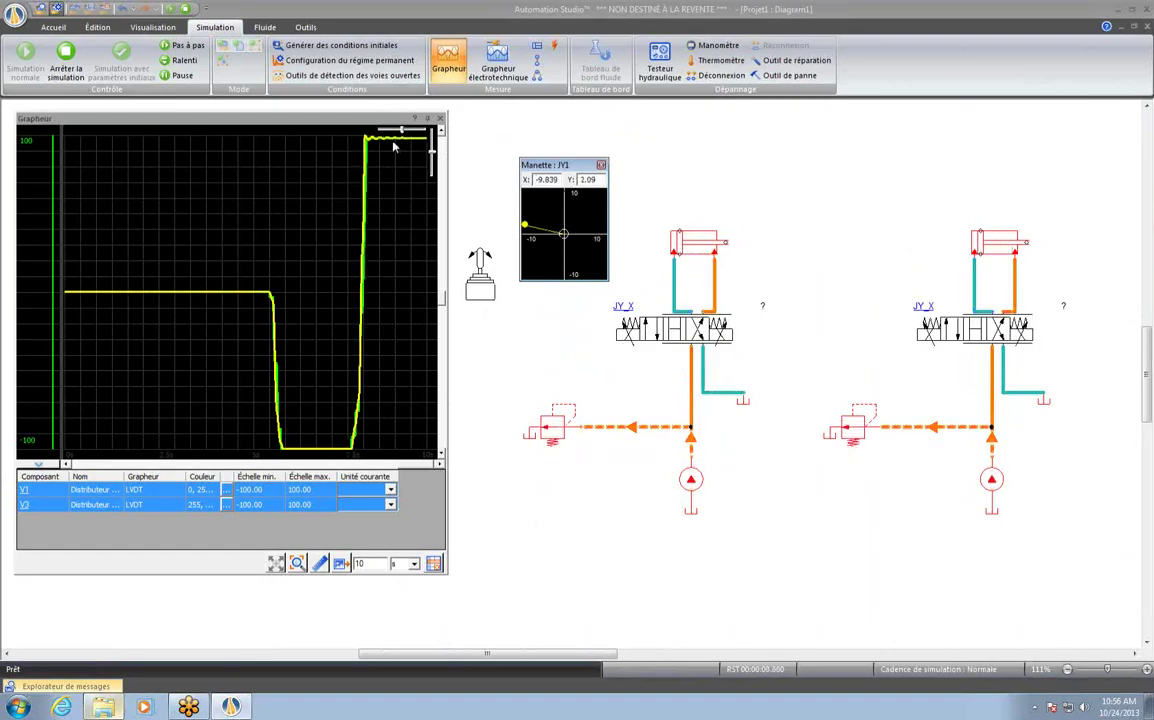
# Step: Shorten the Grapheur's time window to about 1.05 s and return the joystick to its centre
pyautogui.moveTo(403, 131)
pyautogui.mouseDown()
pyautogui.moveTo(388, 138)
pyautogui.moveTo(409, 135)
pyautogui.mouseUp()
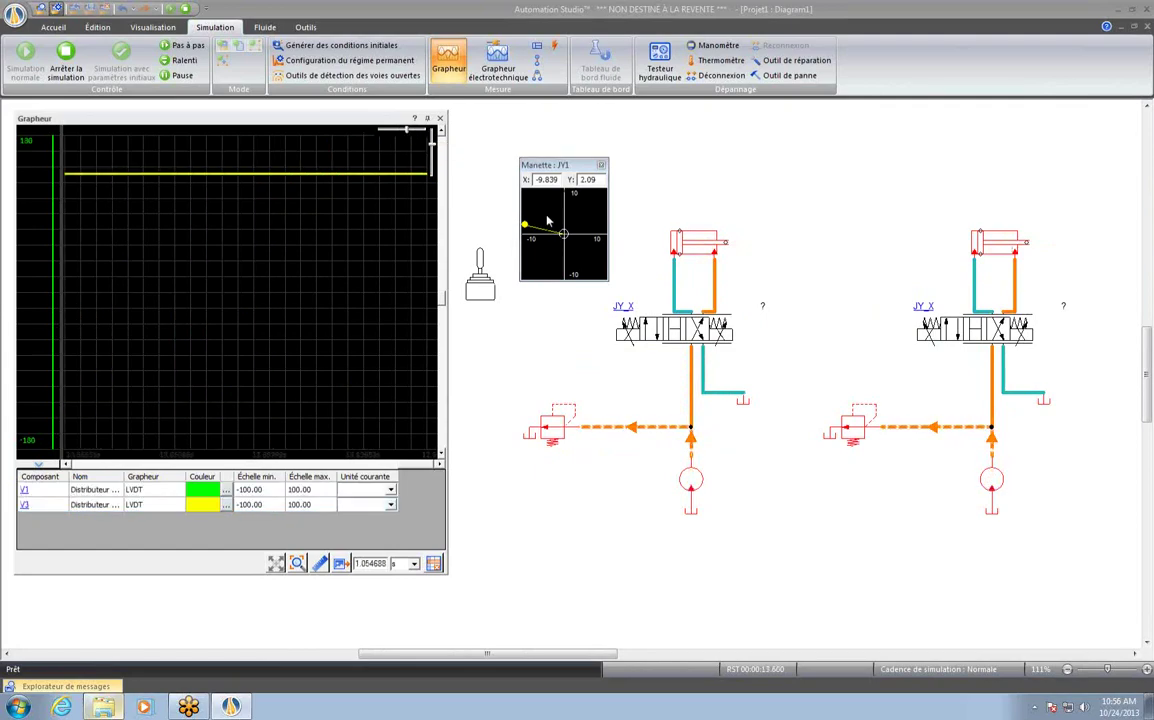
pyautogui.moveTo(564, 237)
pyautogui.mouseDown()
pyautogui.moveTo(621, 241)
pyautogui.moveTo(524, 230)
pyautogui.moveTo(563, 234)
pyautogui.mouseUp()
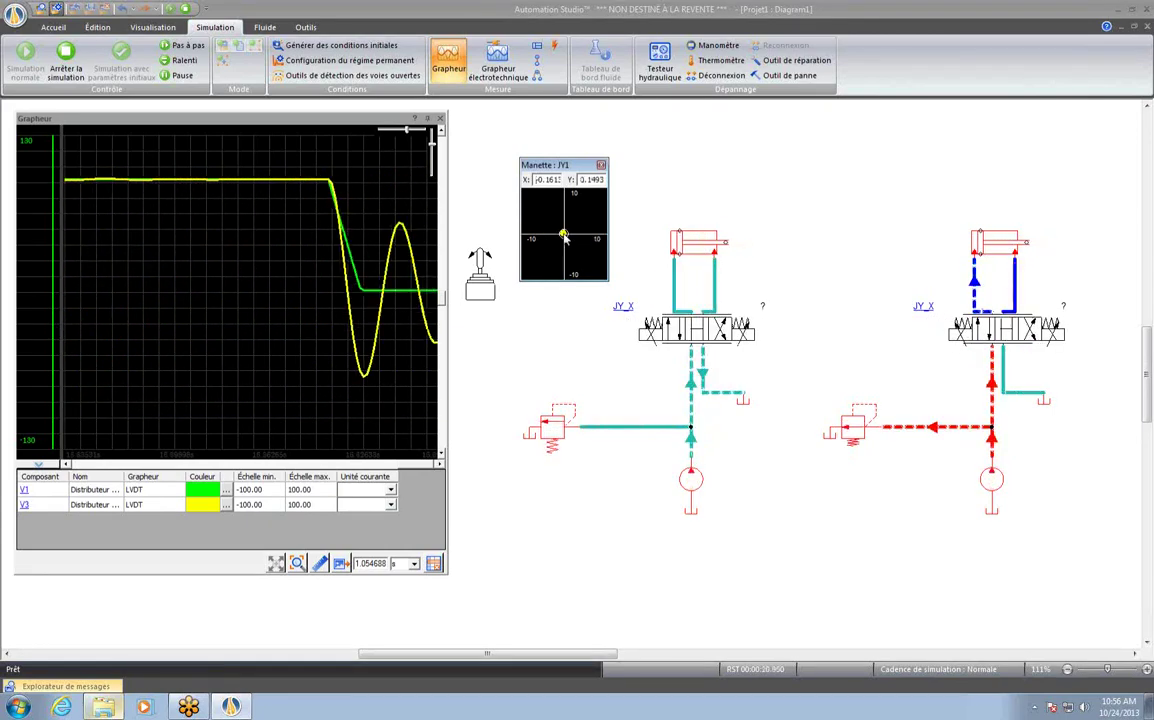
# Step: Switch the simulation to slow motion and swing the joystick along X to 10, to -10 and back to centre
pyautogui.click(196, 62)
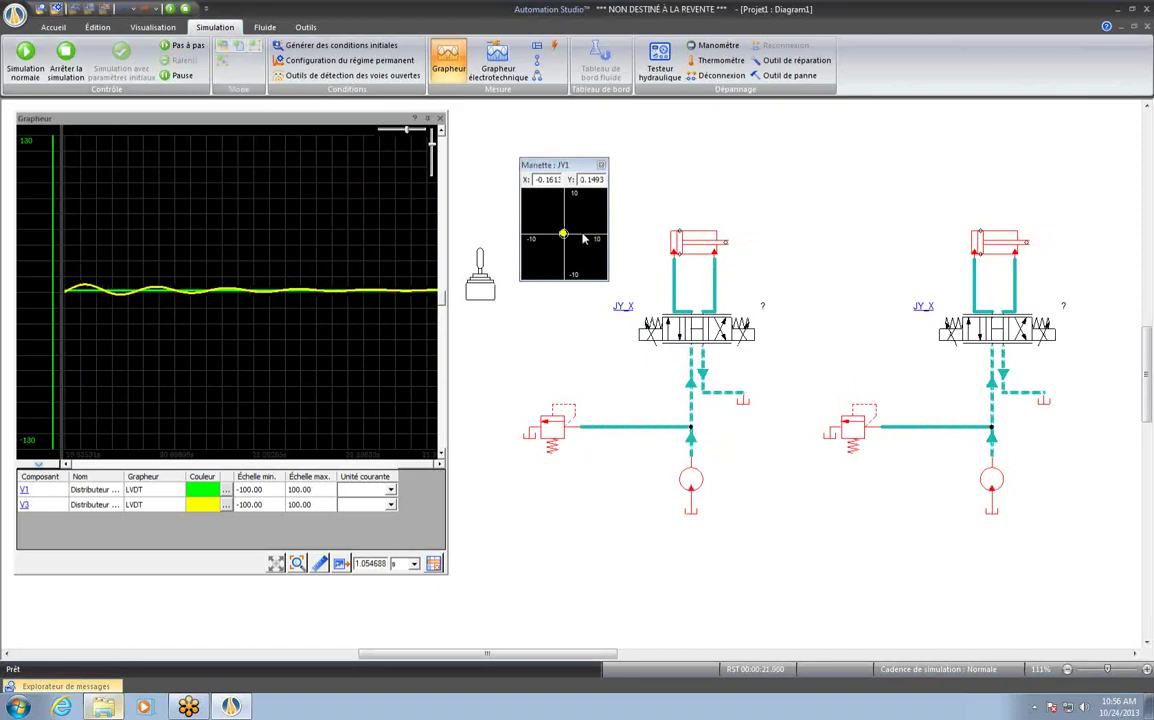
pyautogui.moveTo(563, 234); pyautogui.dragTo(619, 241)
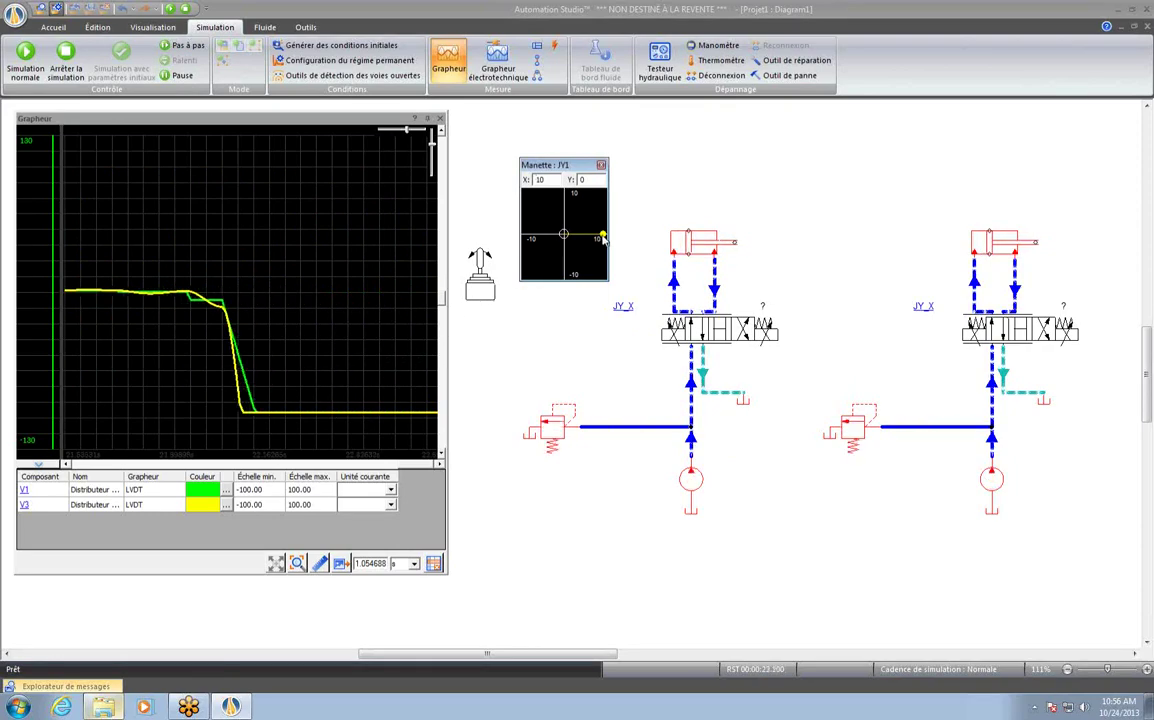
pyautogui.moveTo(601, 235); pyautogui.dragTo(493, 244)
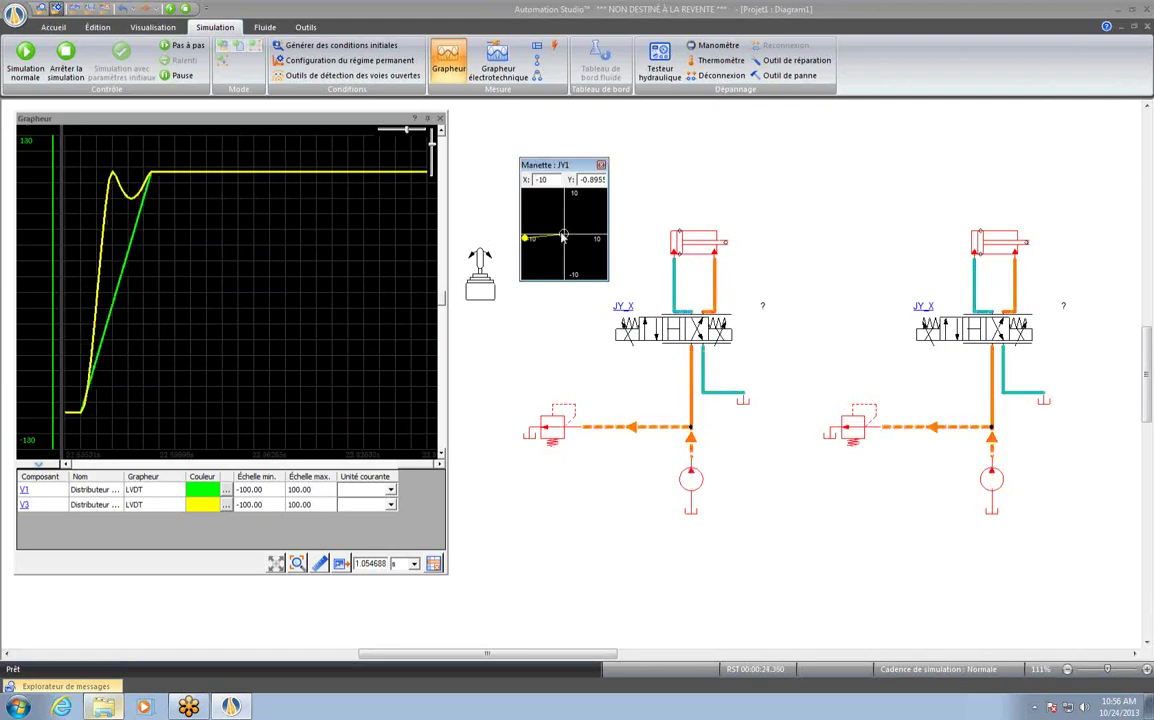
pyautogui.moveTo(524, 237); pyautogui.dragTo(565, 237)
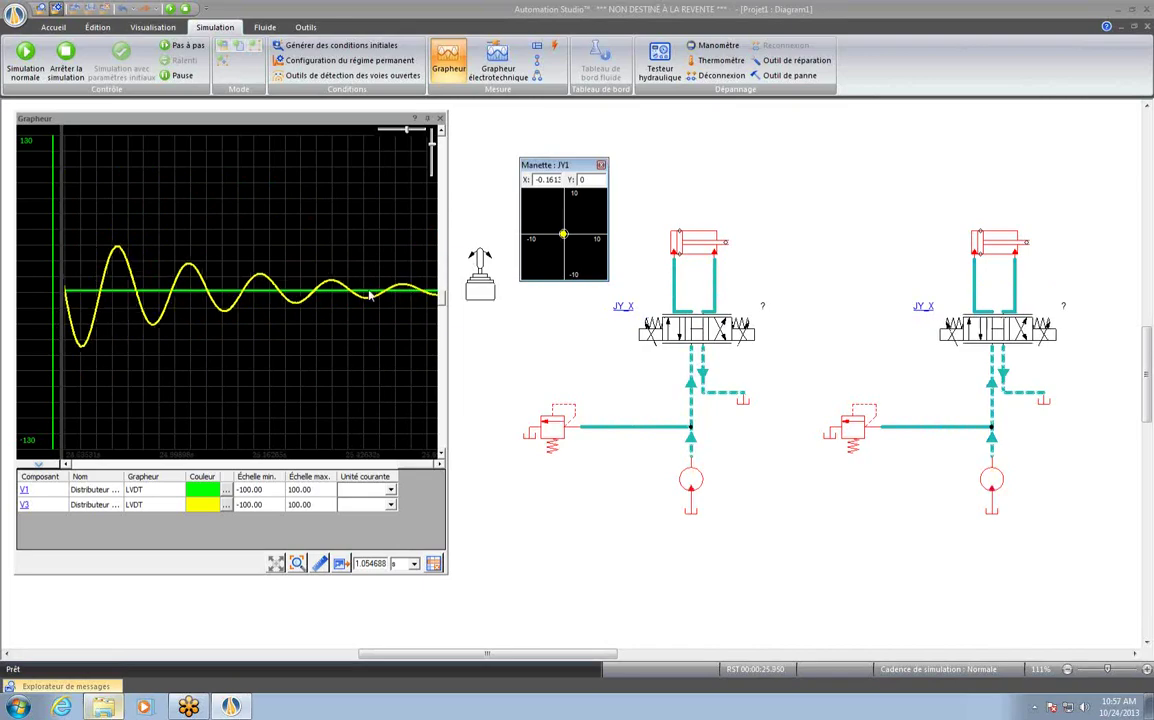
# Step: Swing the joystick again to about 9.7, about -9.8 and near centre along X, and finish the simulation at normal speed
pyautogui.click(605, 237)
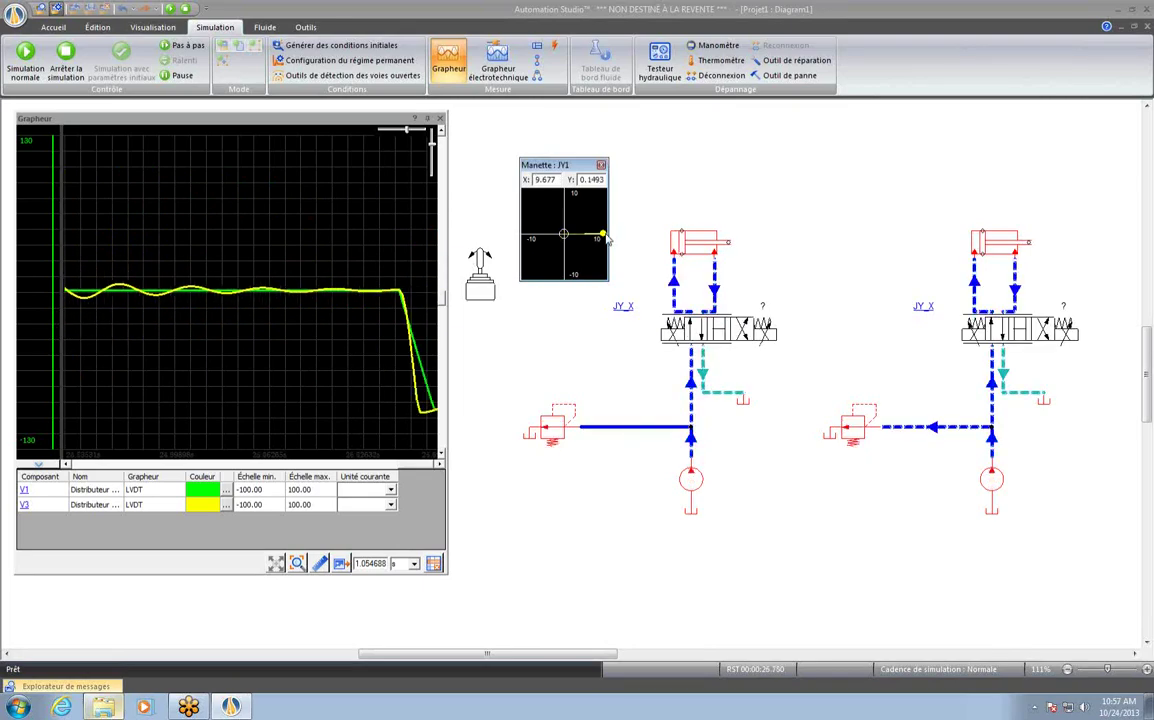
pyautogui.click(524, 237)
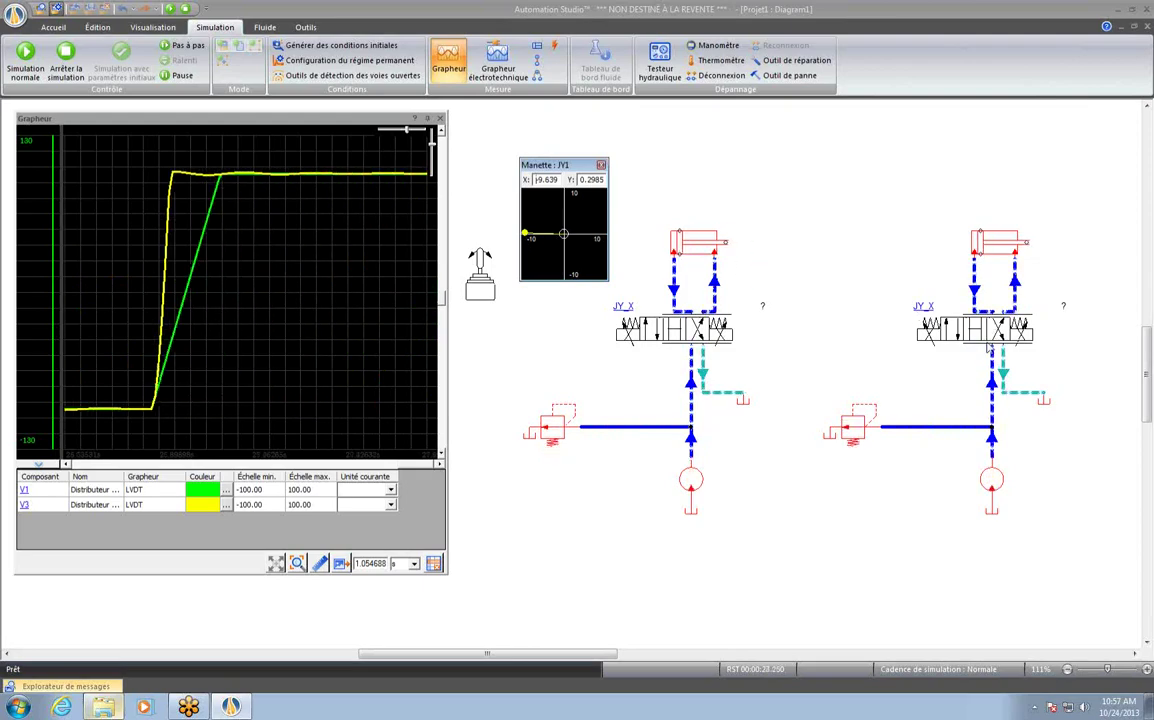
pyautogui.click(564, 236)
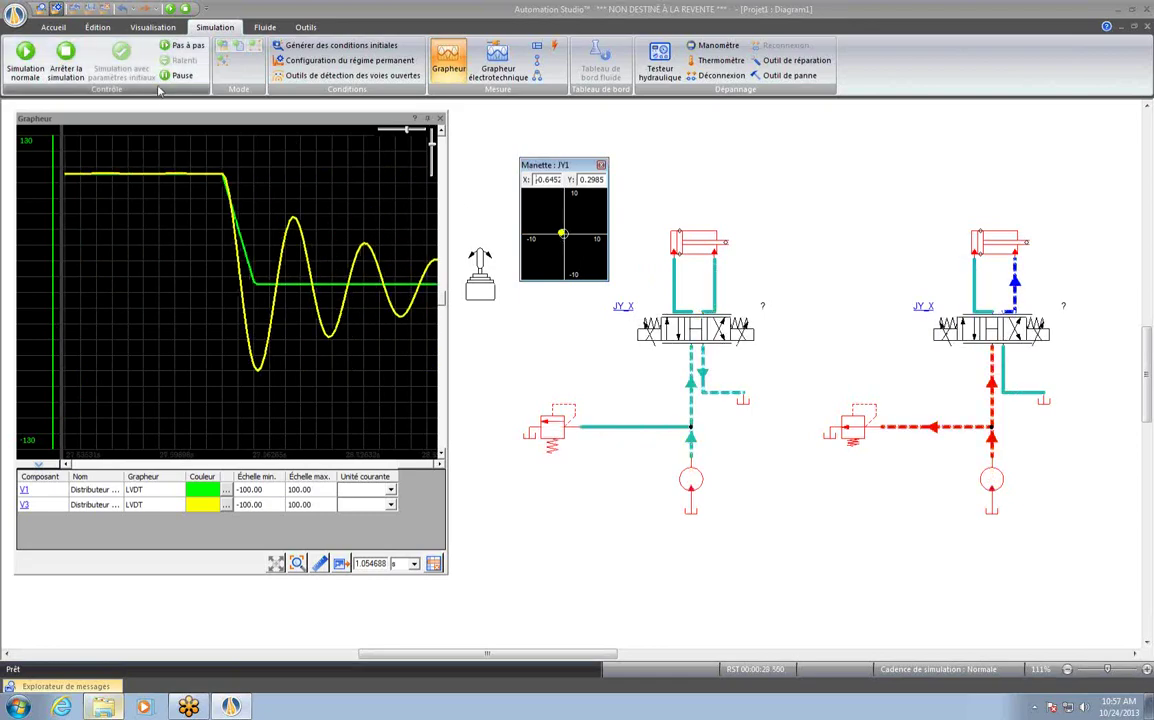
pyautogui.click(27, 55)
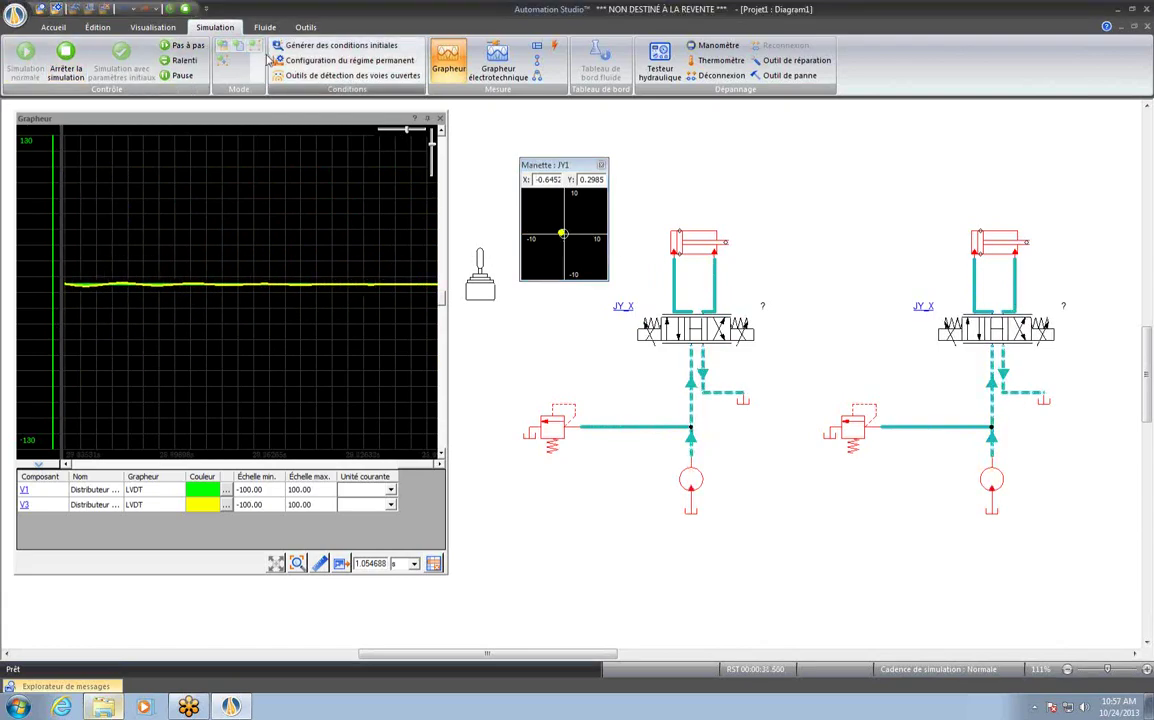
pyautogui.click(186, 10)
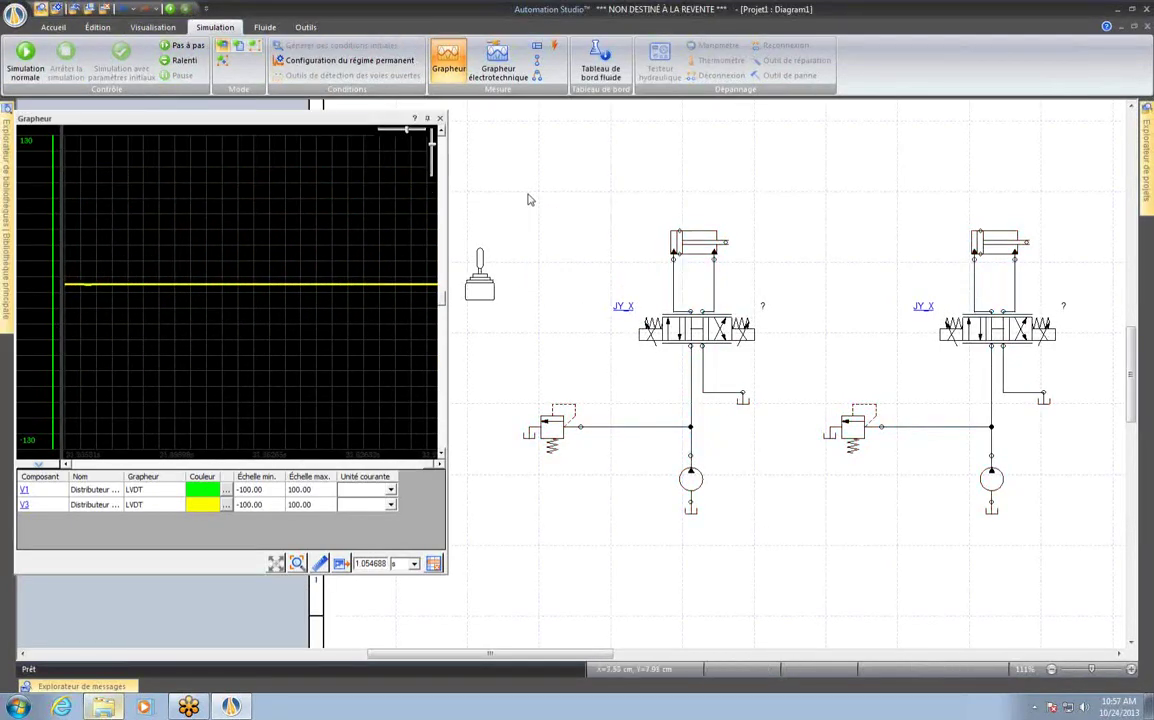
# Step: Remove both valves' LVDT curves from the Grapheur and close it
pyautogui.scroll(-2, 601, 207)
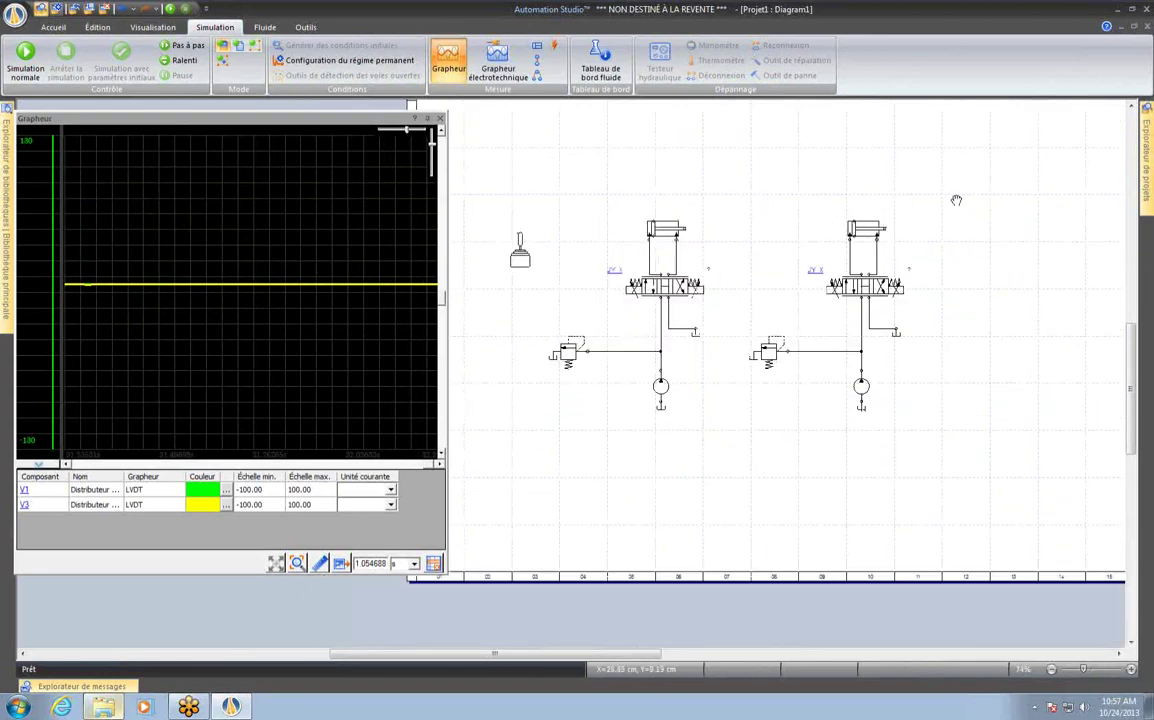
pyautogui.moveTo(956, 200); pyautogui.dragTo(759, 212)
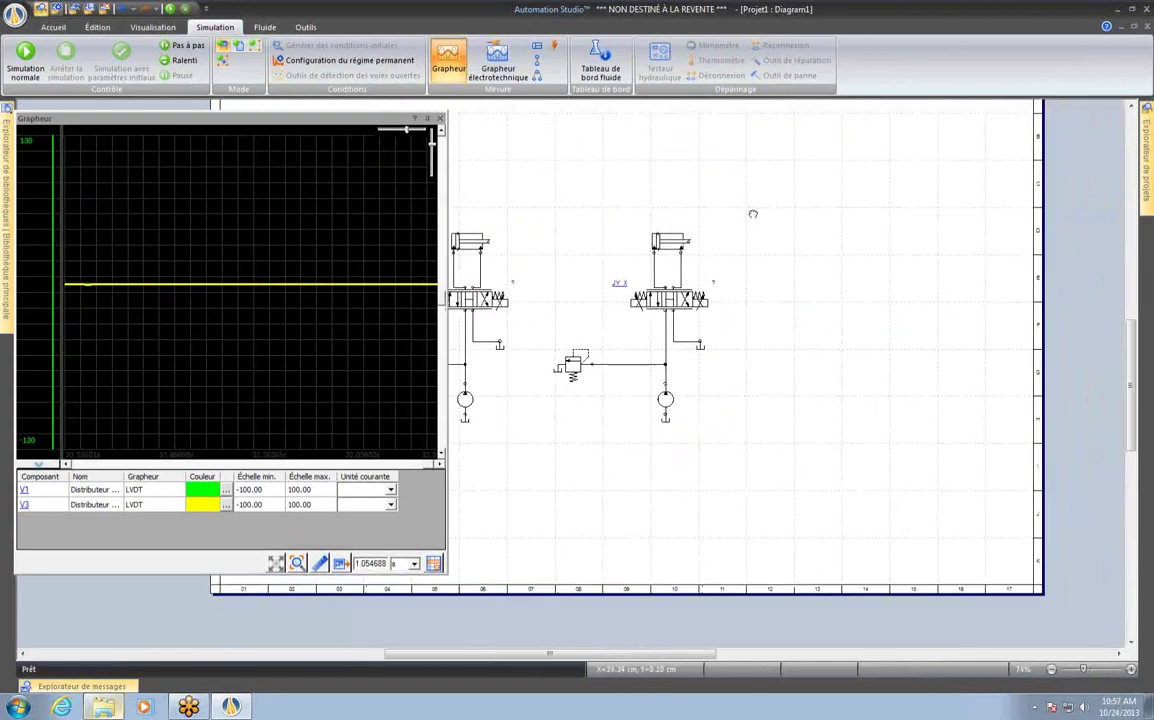
pyautogui.click(300, 490)
pyautogui.press('Delete')
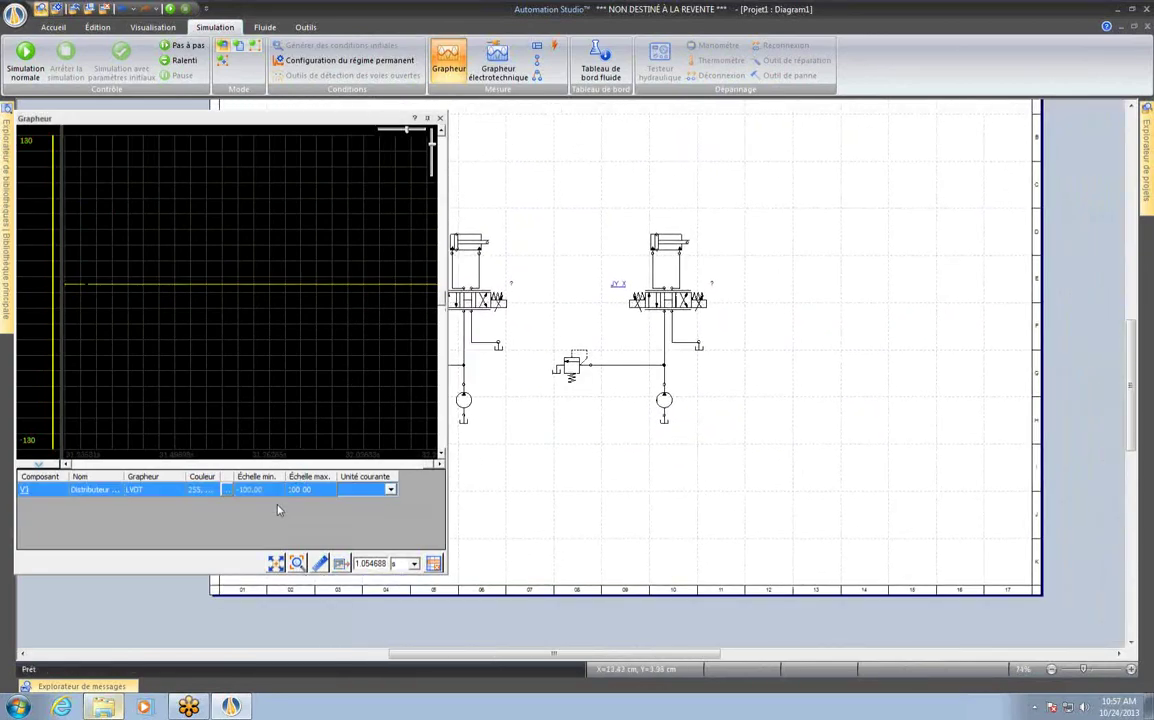
pyautogui.press('Delete')
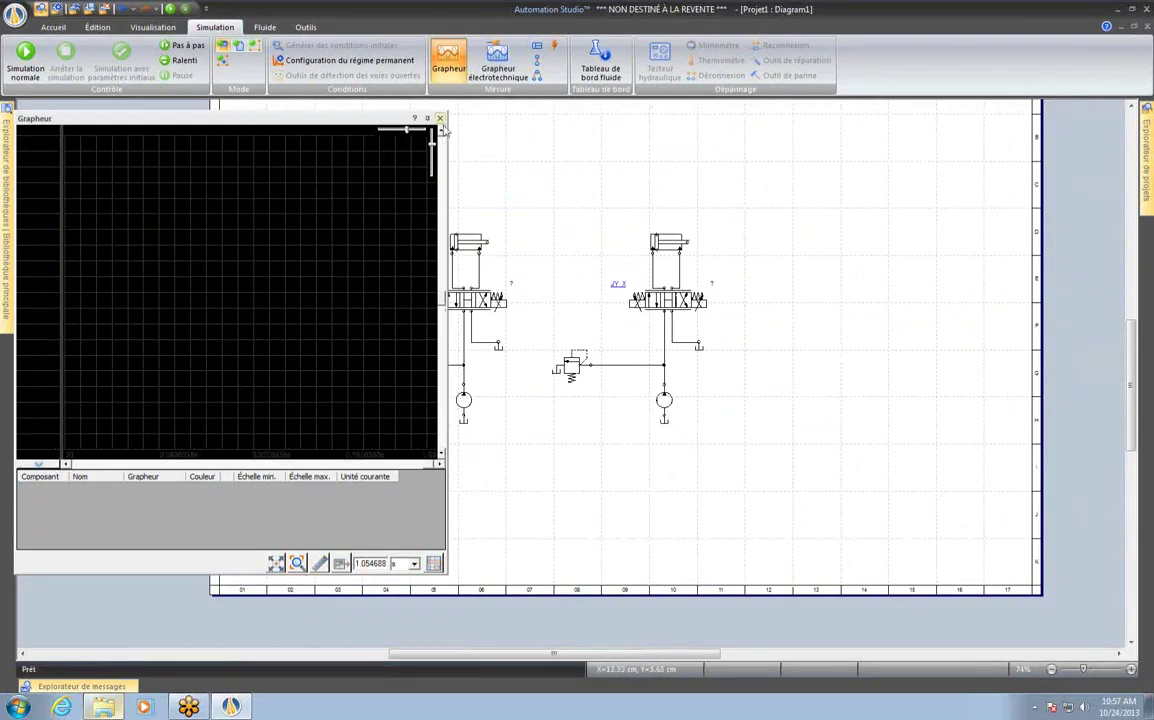
pyautogui.click(440, 119)
# Step: Keep the library explorer open and place a hydraulic double-acting cylinder in the empty area beyond the second circuit
pyautogui.moveTo(7, 150)
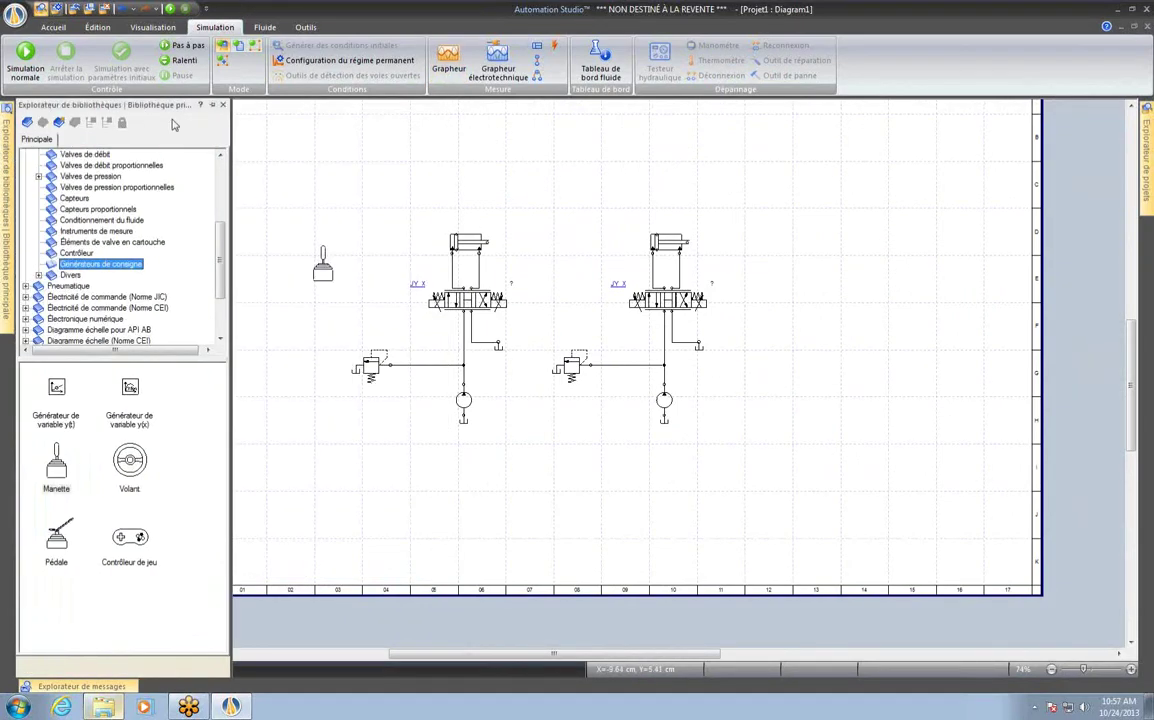
pyautogui.click(212, 106)
pyautogui.scroll(5, 205, 219)
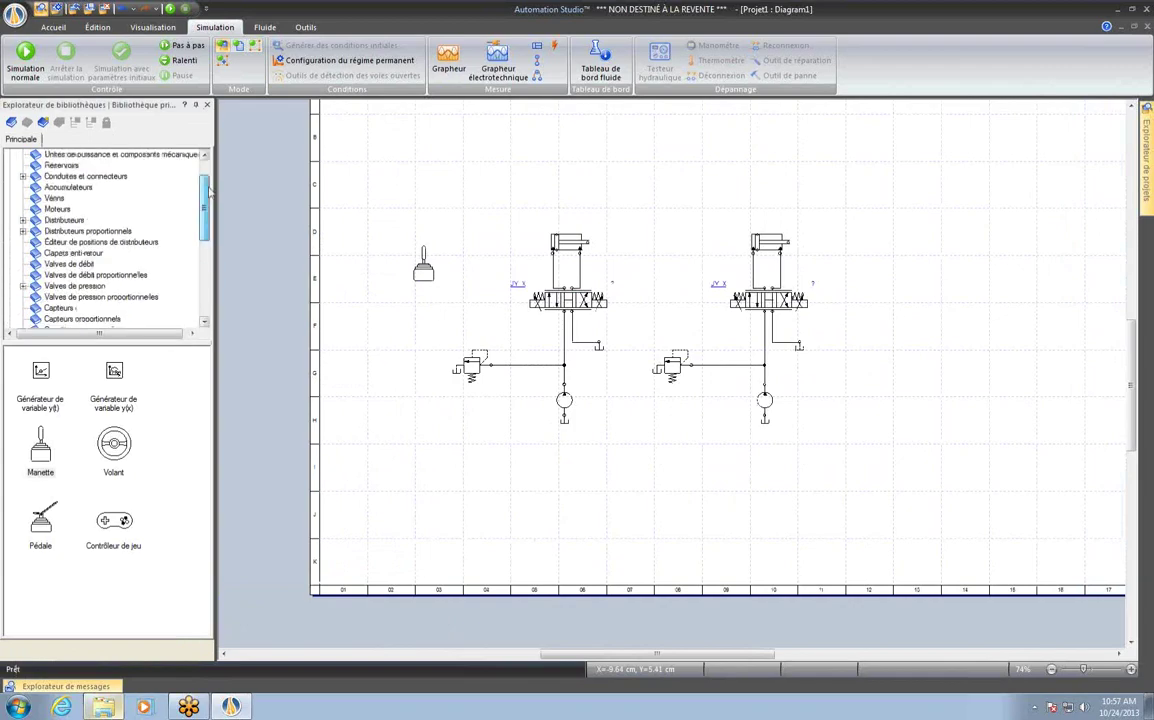
pyautogui.doubleClick(50, 154)
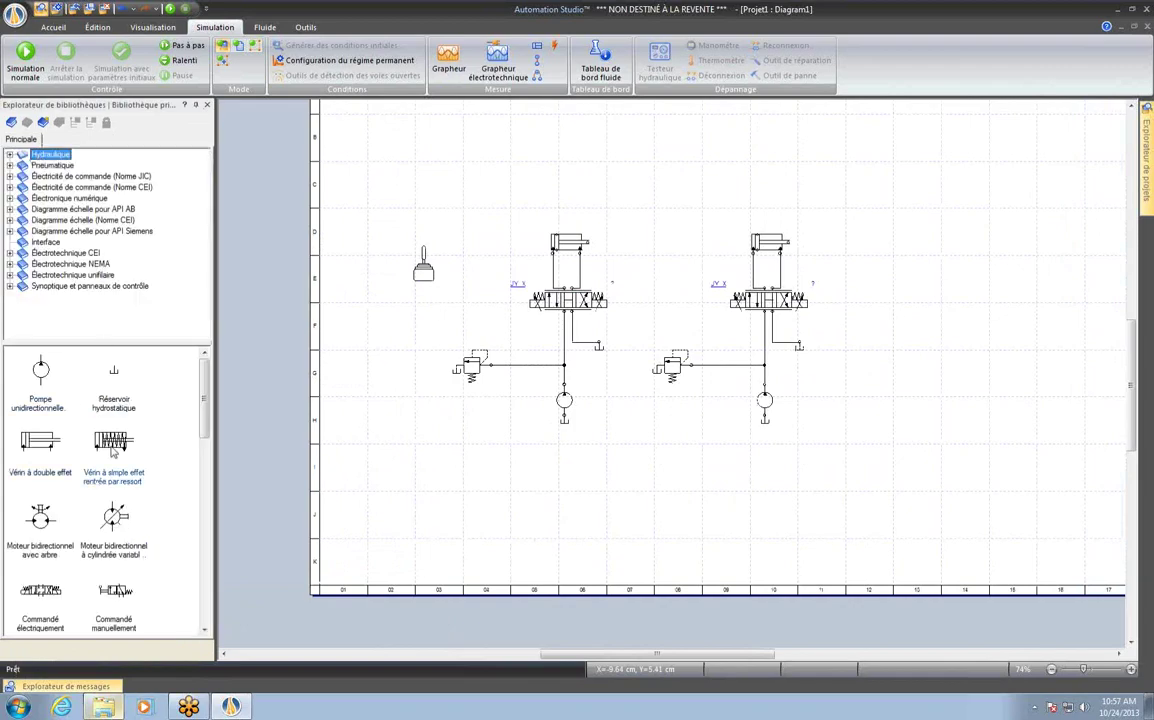
pyautogui.moveTo(45, 398); pyautogui.dragTo(934, 232)
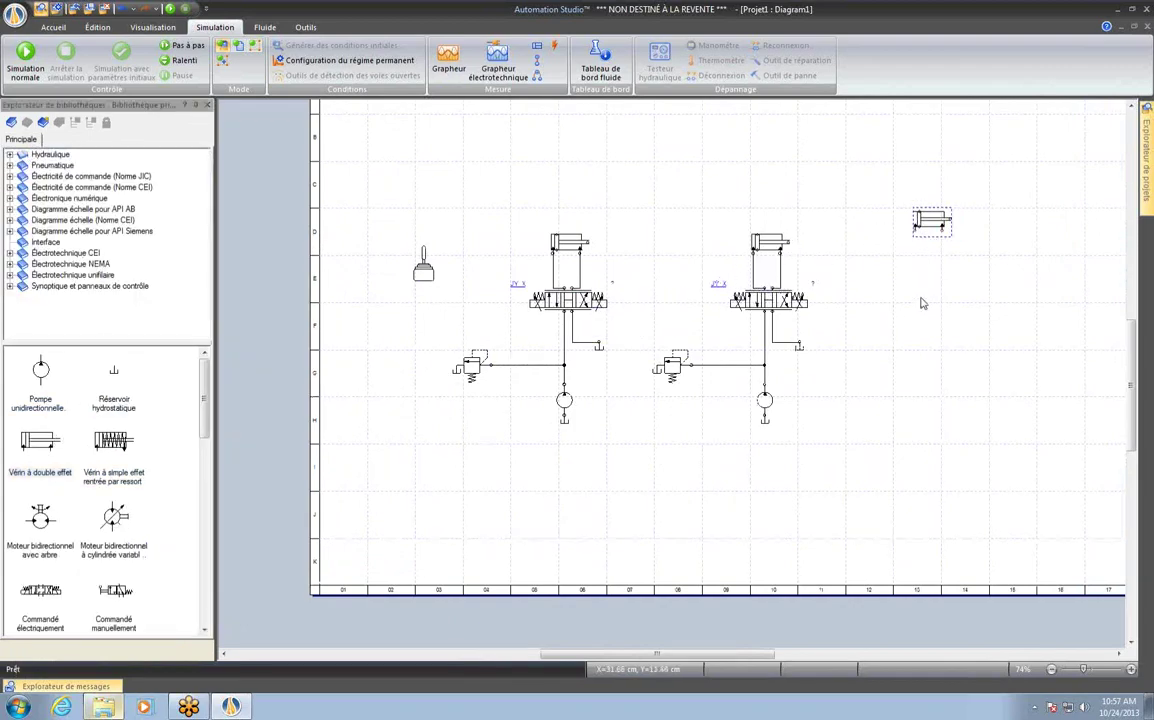
pyautogui.moveTo(967, 291); pyautogui.dragTo(878, 330)
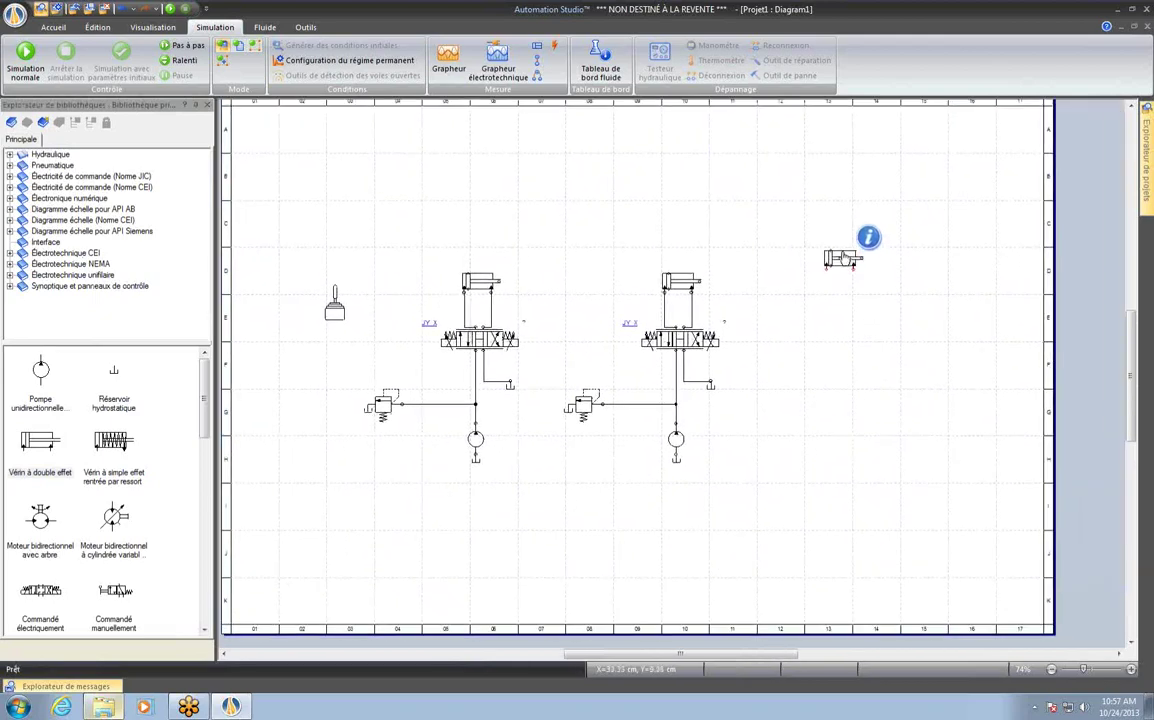
pyautogui.moveTo(842, 258); pyautogui.dragTo(897, 251)
# Step: Set the new cylinder's external load to 1000 kg and inclination to -90 deg, displaying both values on the diagram
pyautogui.doubleClick(888, 253)
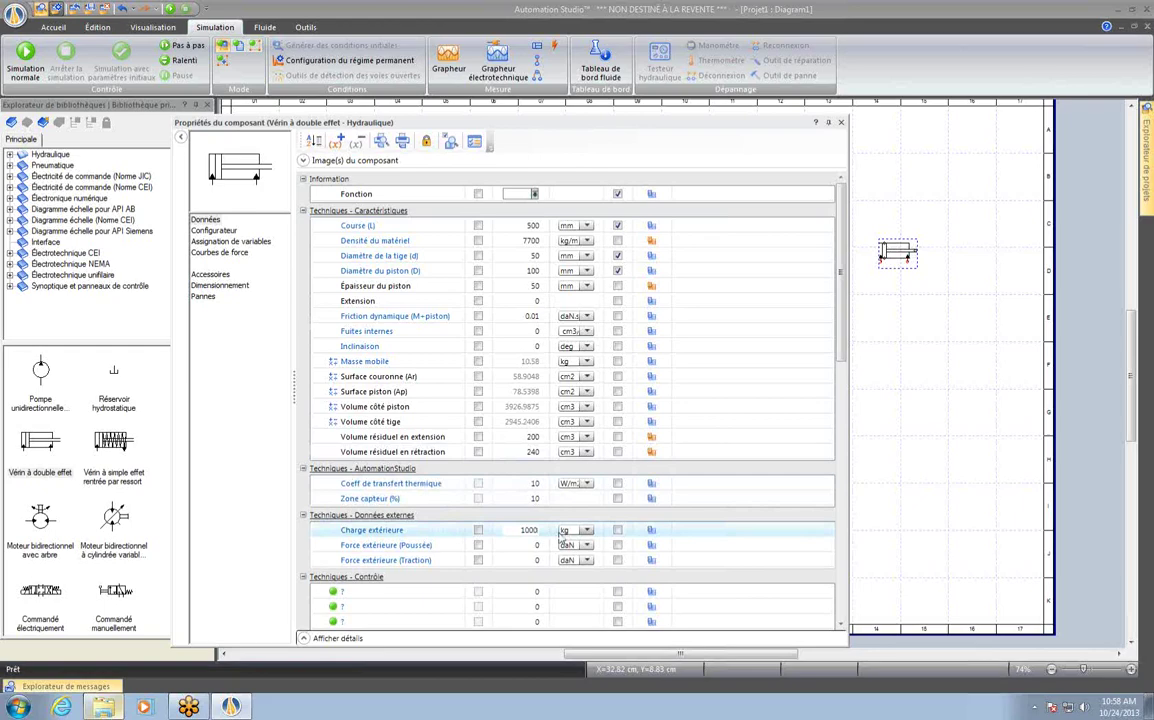
pyautogui.click(525, 347)
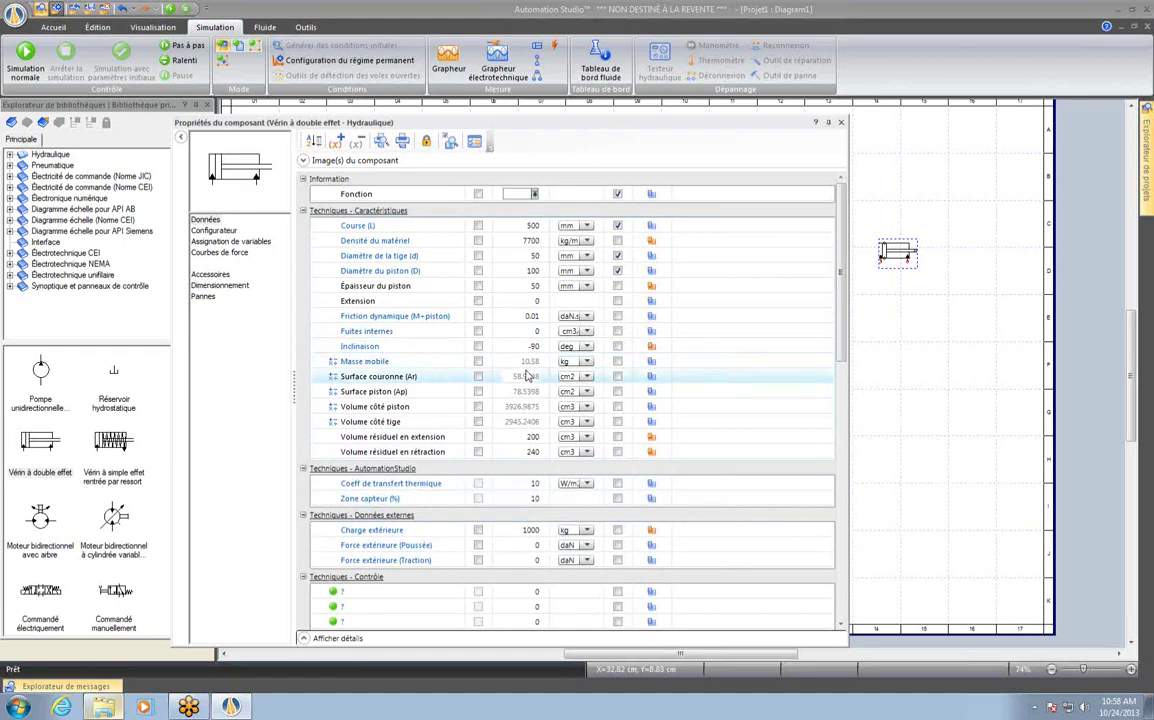
pyautogui.click(478, 346)
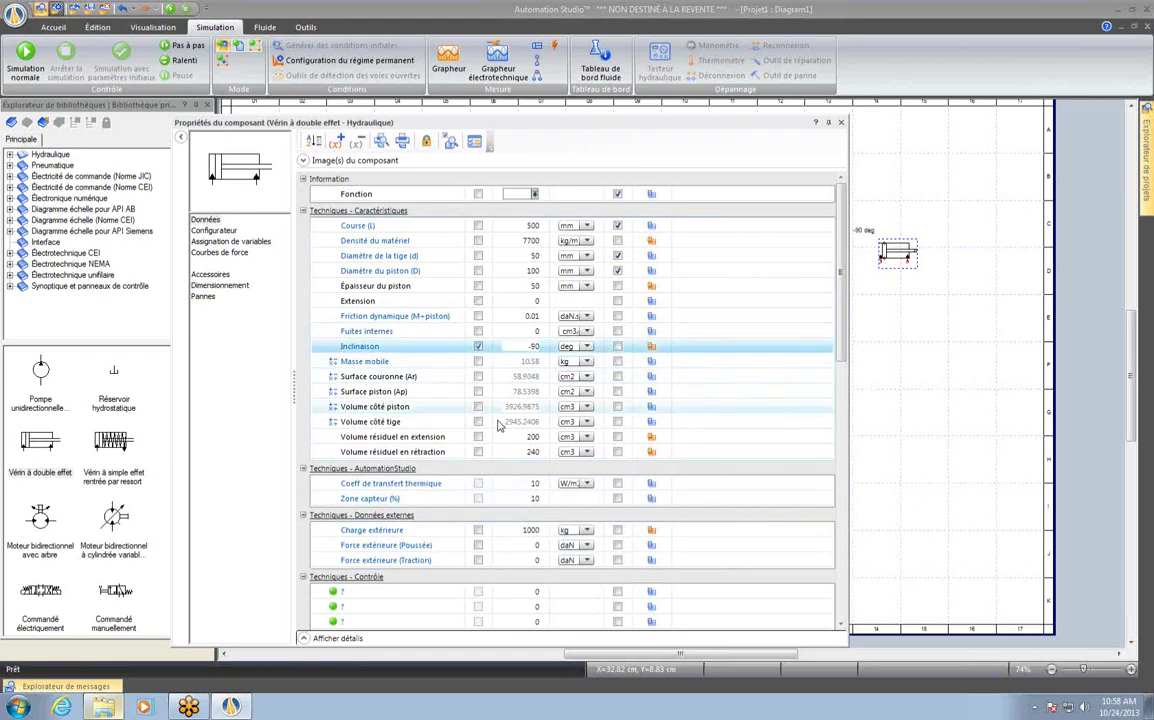
pyautogui.click(479, 533)
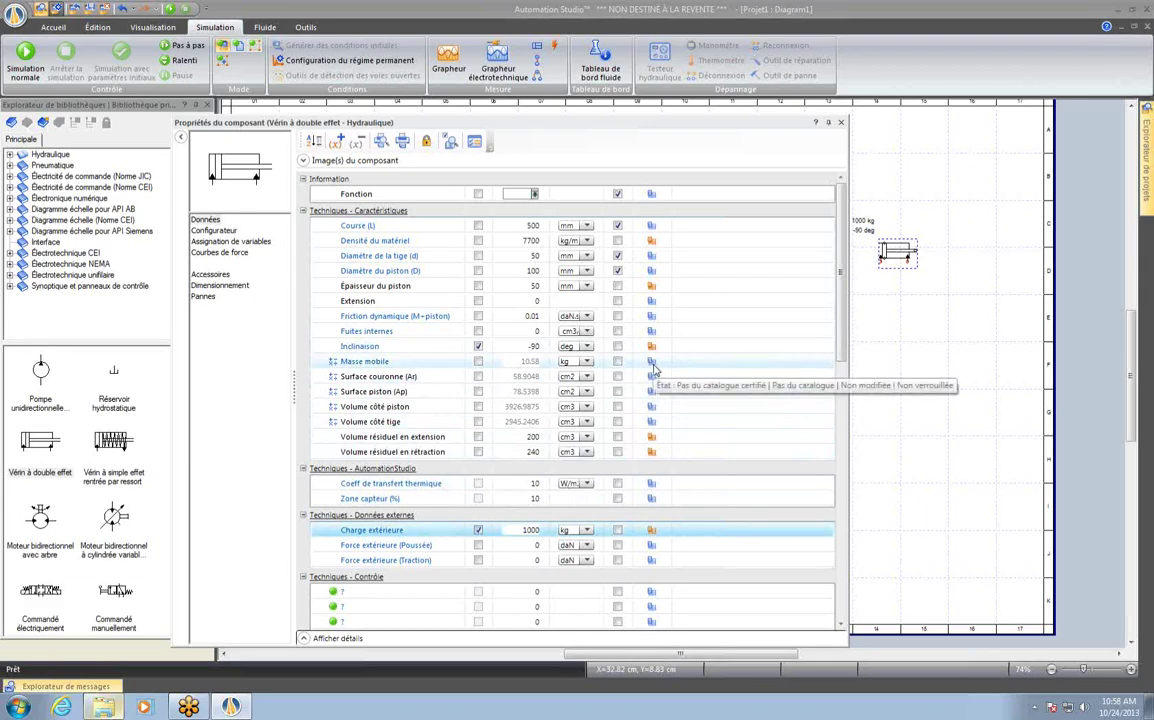
pyautogui.click(841, 122)
# Step: Rotate the new cylinder 90° to the right so its rod points down
pyautogui.scroll(2, 871, 322)
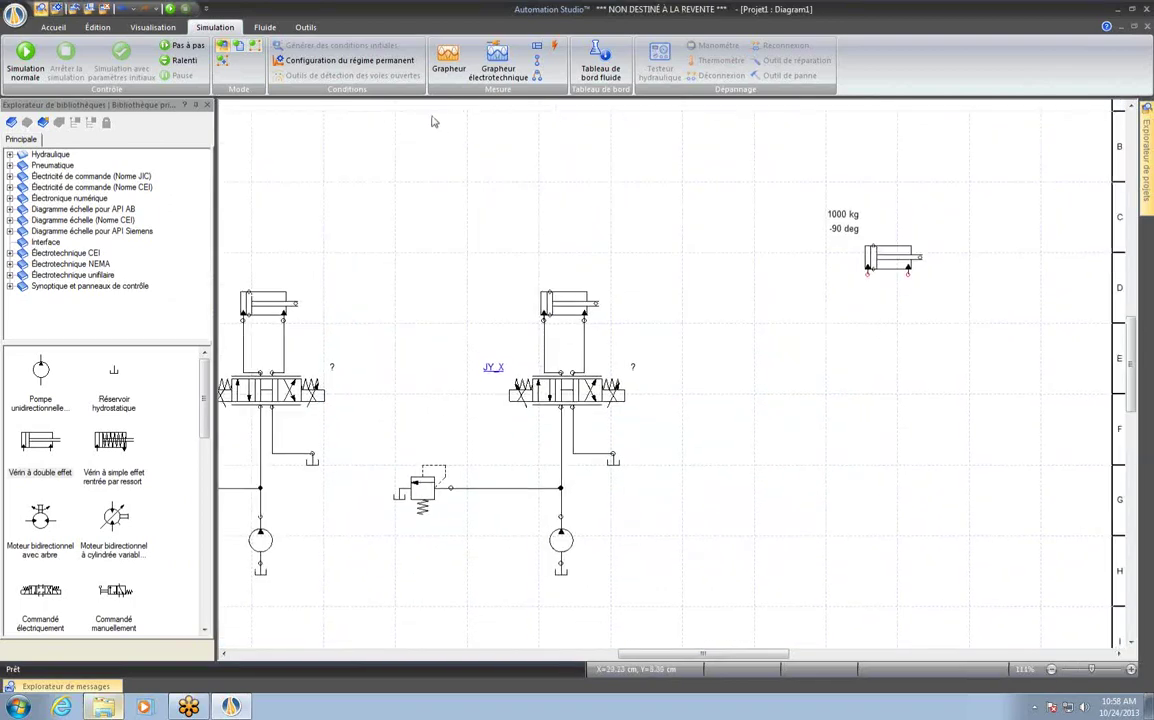
pyautogui.click(893, 260)
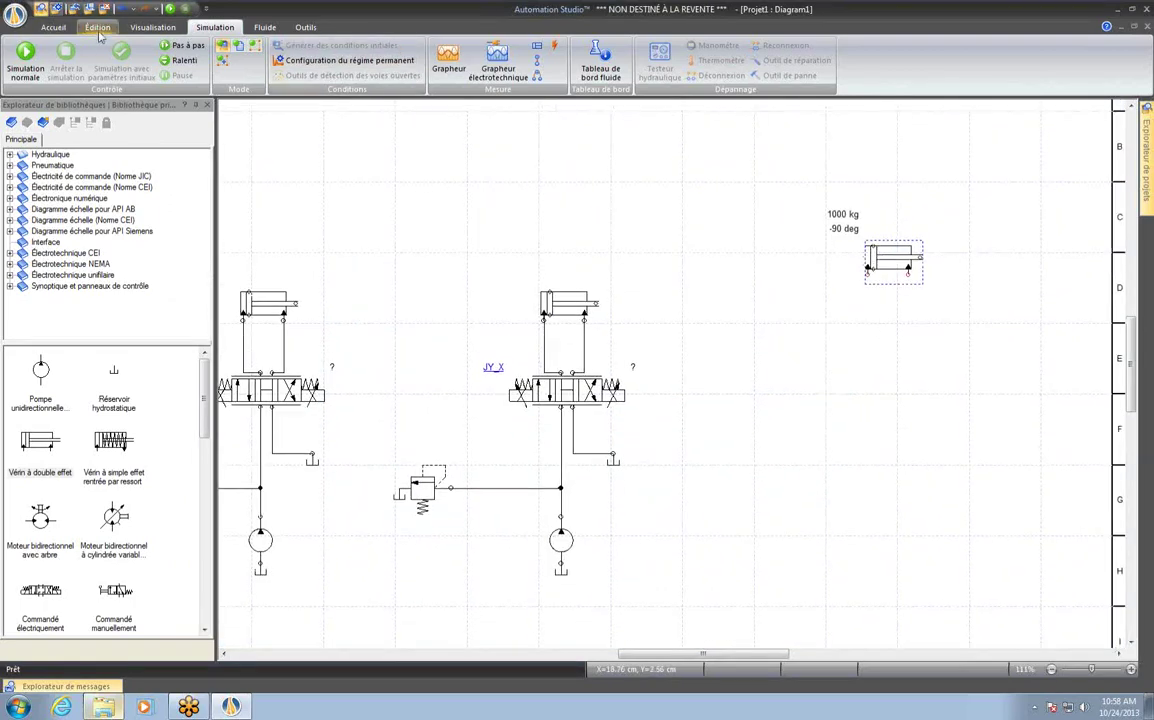
pyautogui.click(99, 29)
pyautogui.click(617, 64)
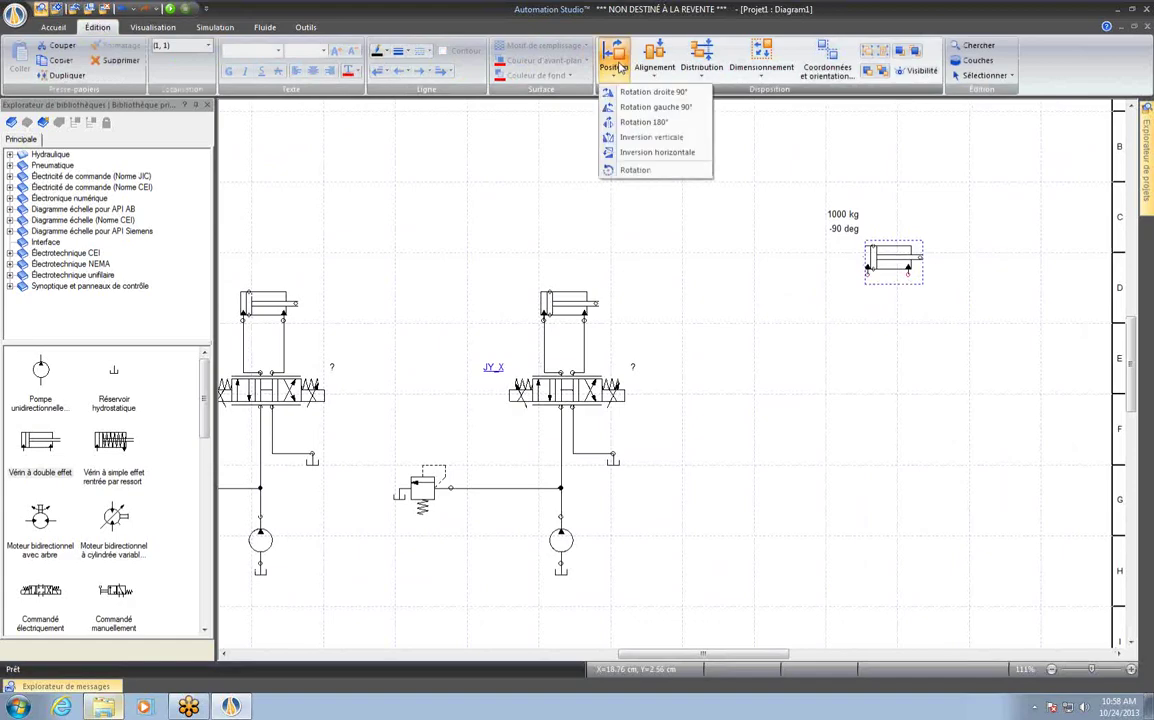
pyautogui.click(643, 92)
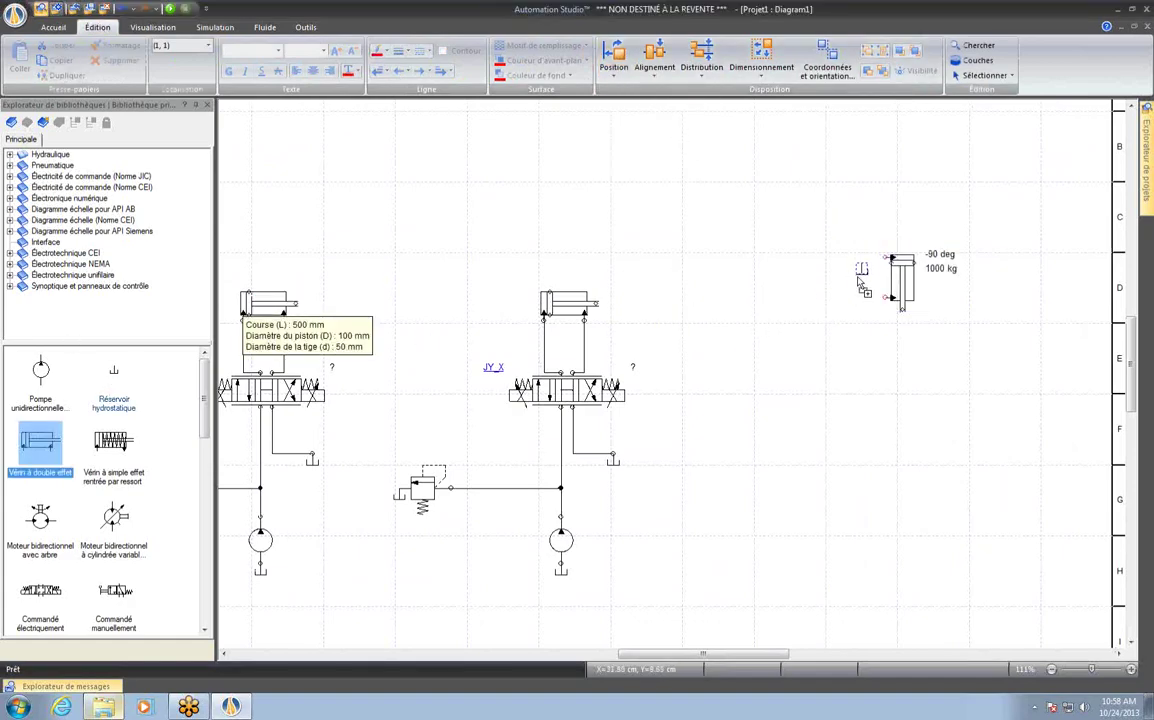
# Step: Add hydrostatic reservoirs beside the rotated cylinder and connect one to each of its two ports
pyautogui.click(886, 258)
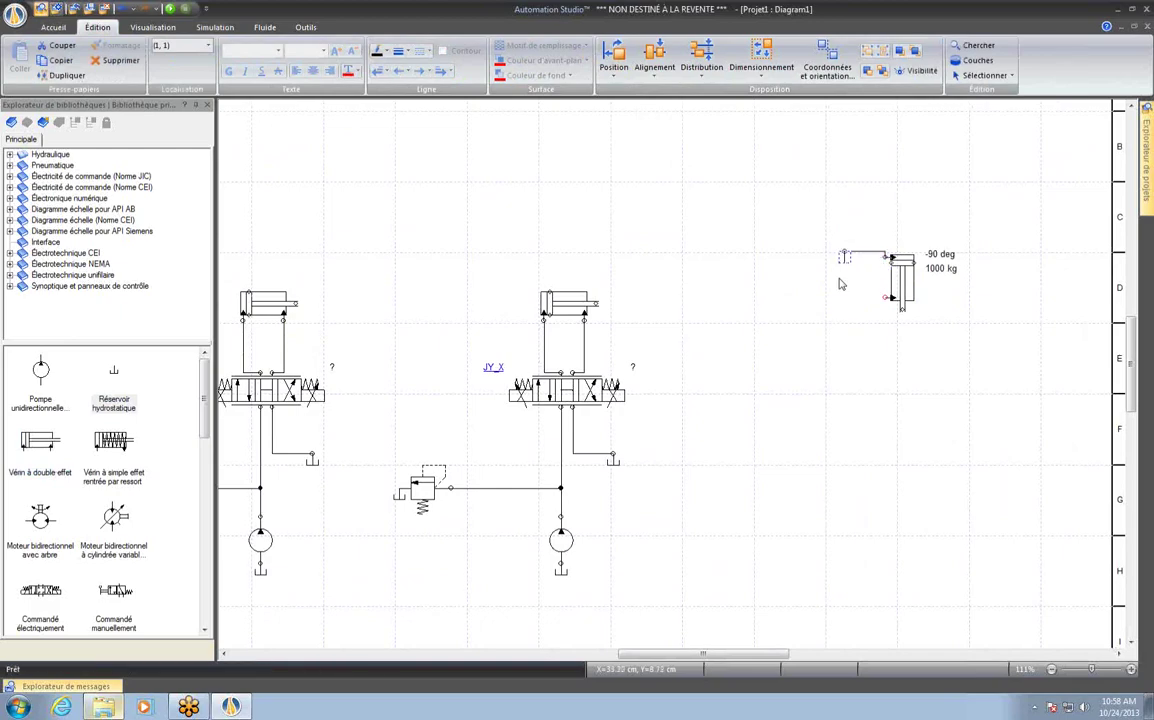
pyautogui.moveTo(845, 264); pyautogui.dragTo(846, 312)
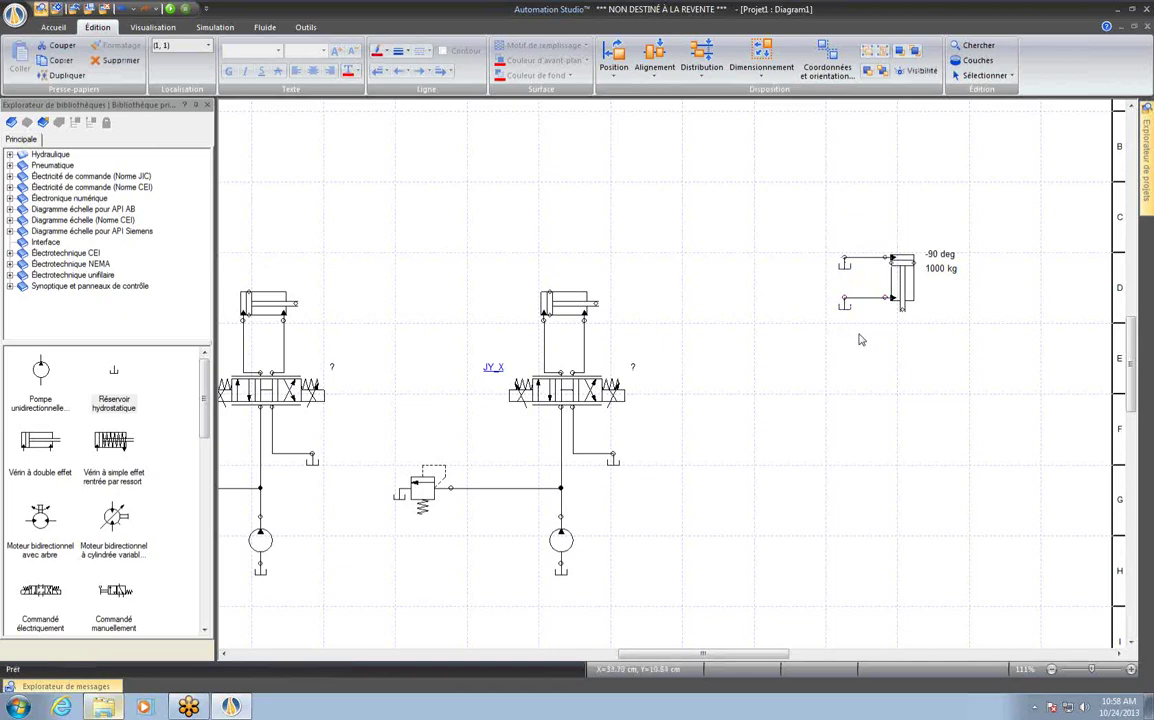
# Step: Add a spring on the rod side of the new cylinder and set its return constant to 50000 N/m
pyautogui.moveTo(860, 285)
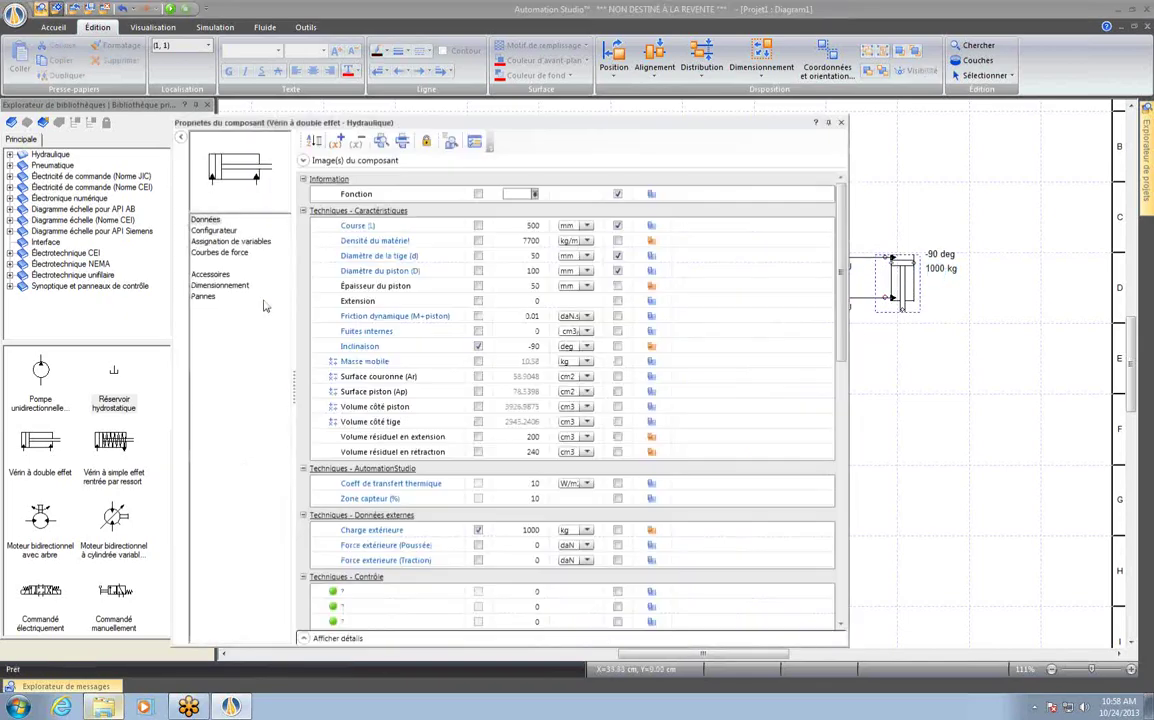
pyautogui.click(212, 232)
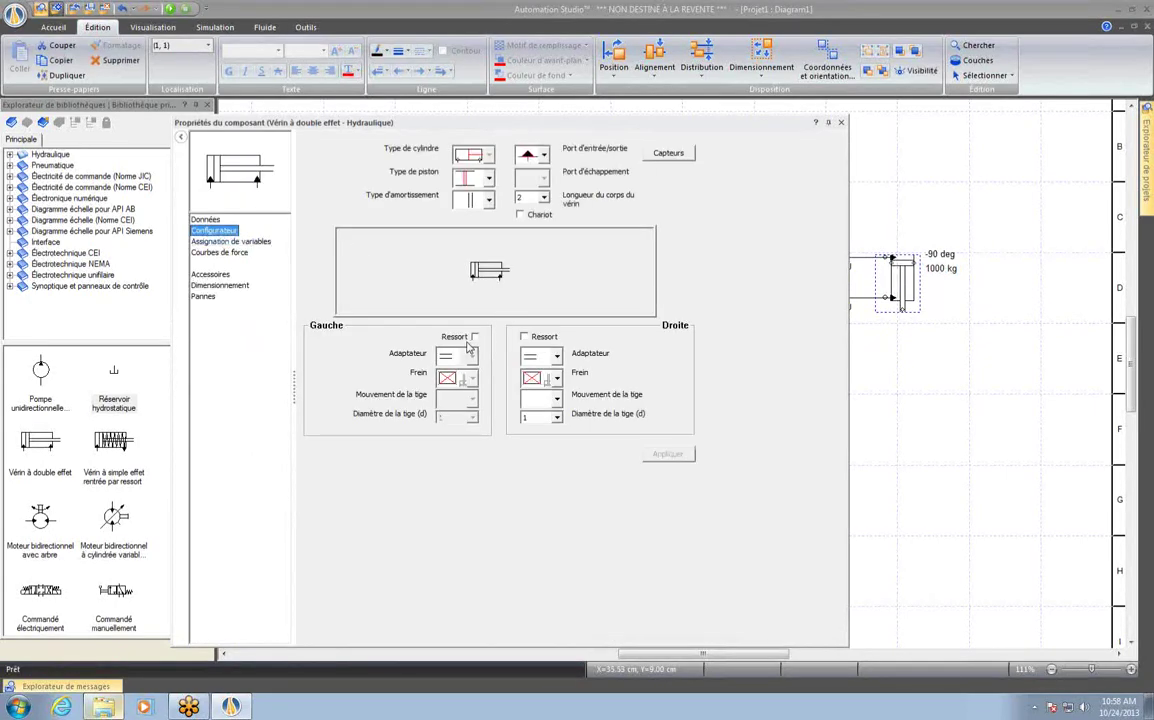
pyautogui.click(475, 339)
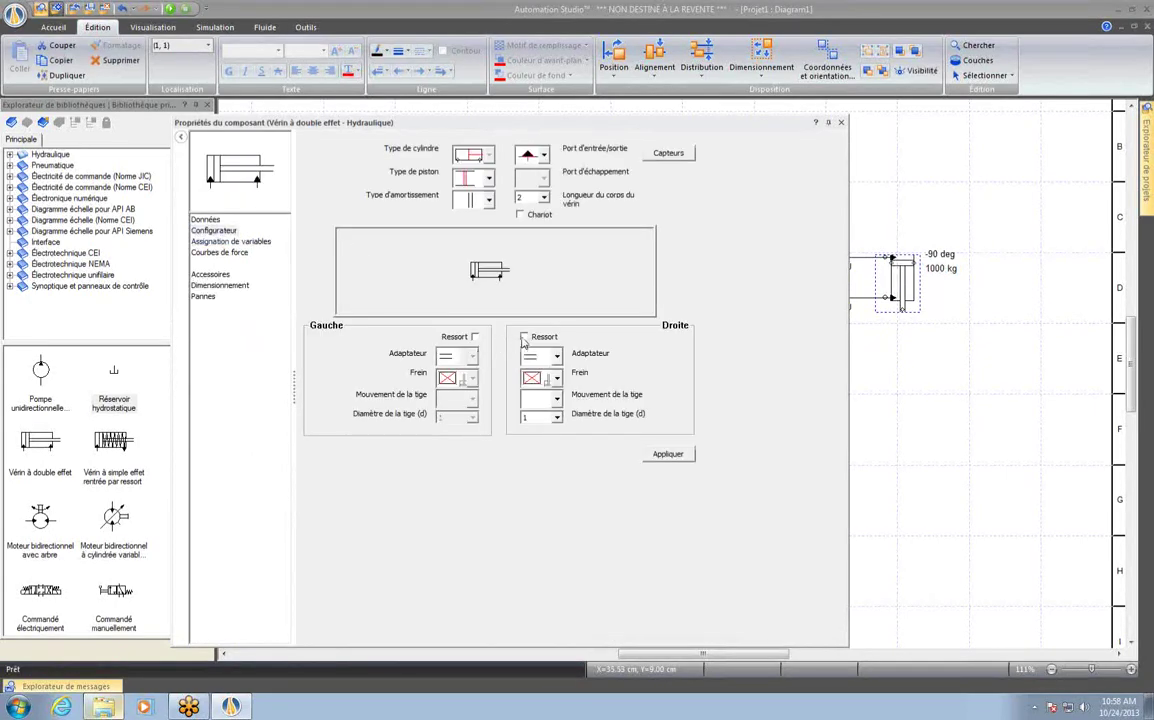
pyautogui.click(659, 457)
pyautogui.click(206, 220)
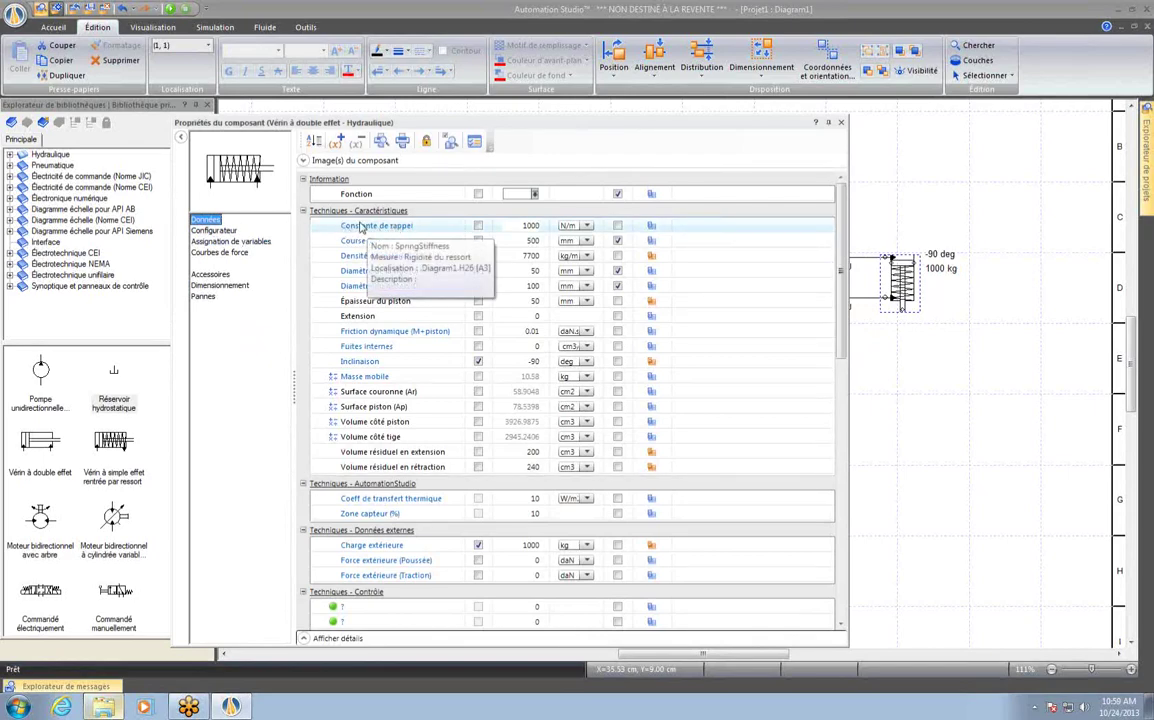
pyautogui.click(527, 226)
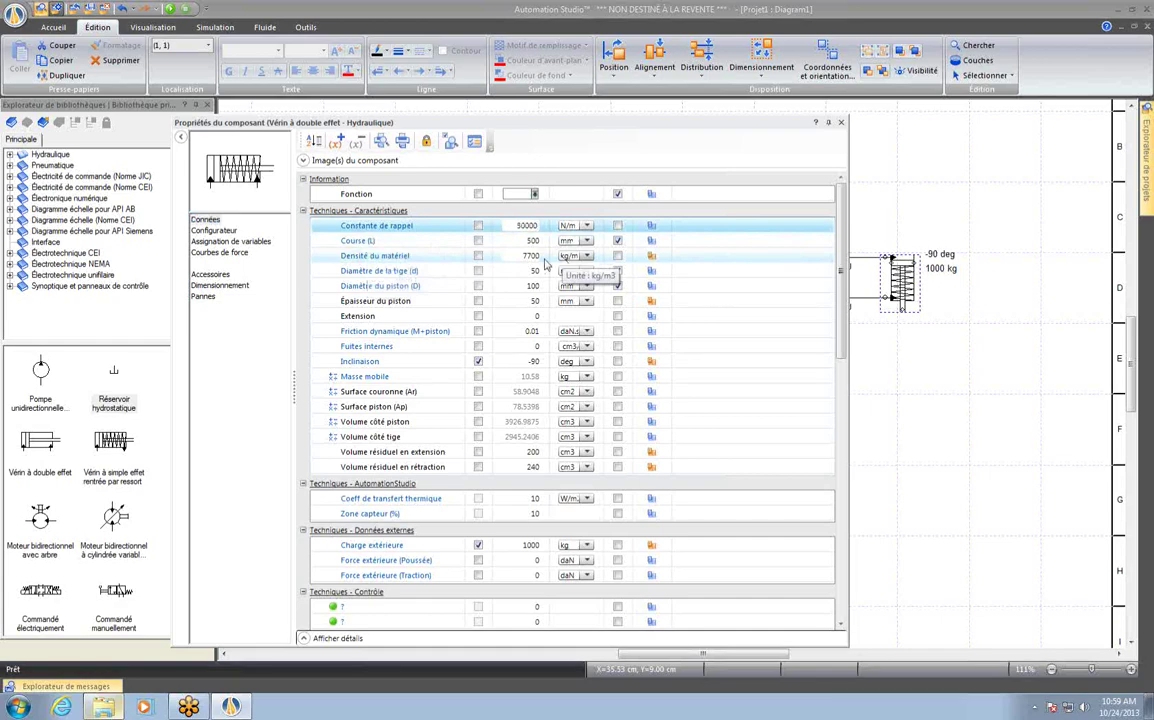
# Step: Add the linear position of the new spring-loaded cylinder to the grapher
pyautogui.click(546, 269)
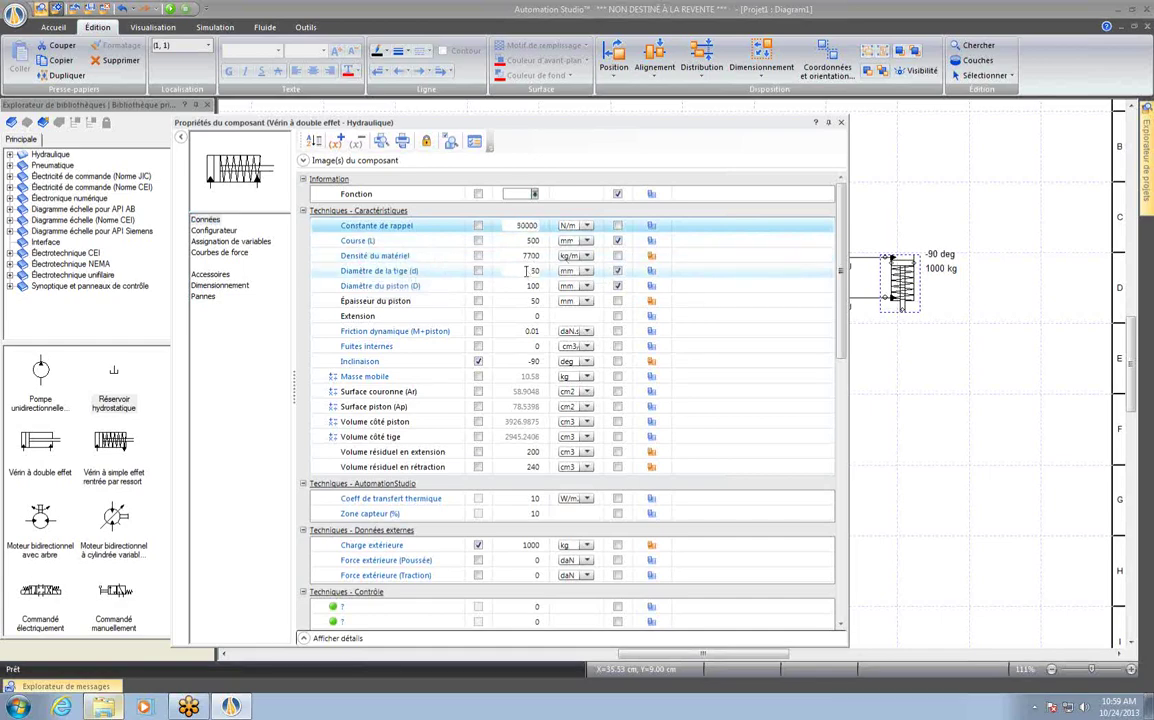
pyautogui.click(841, 122)
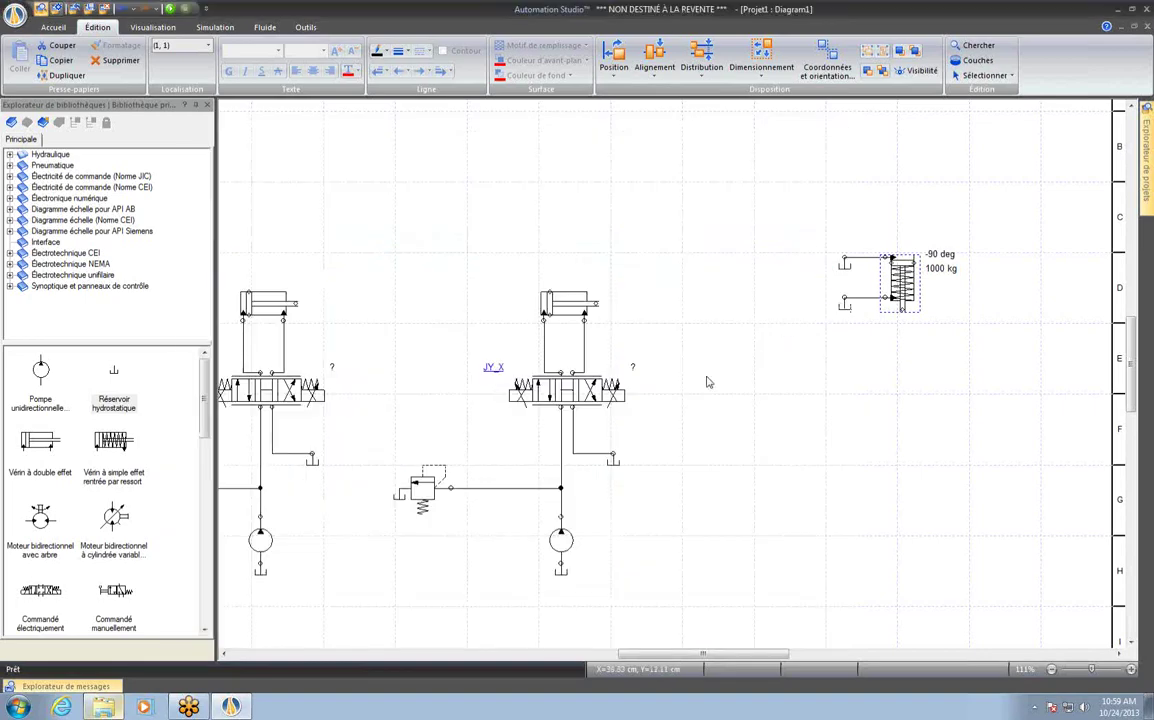
pyautogui.click(769, 399)
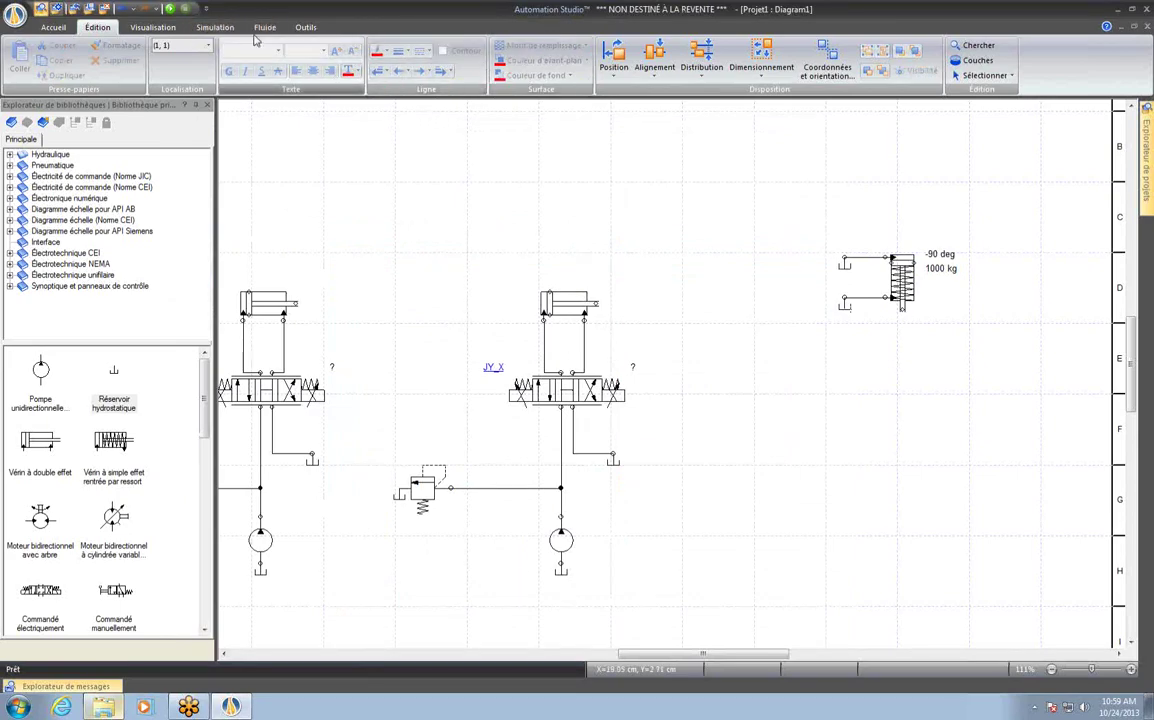
pyautogui.click(220, 29)
pyautogui.click(449, 62)
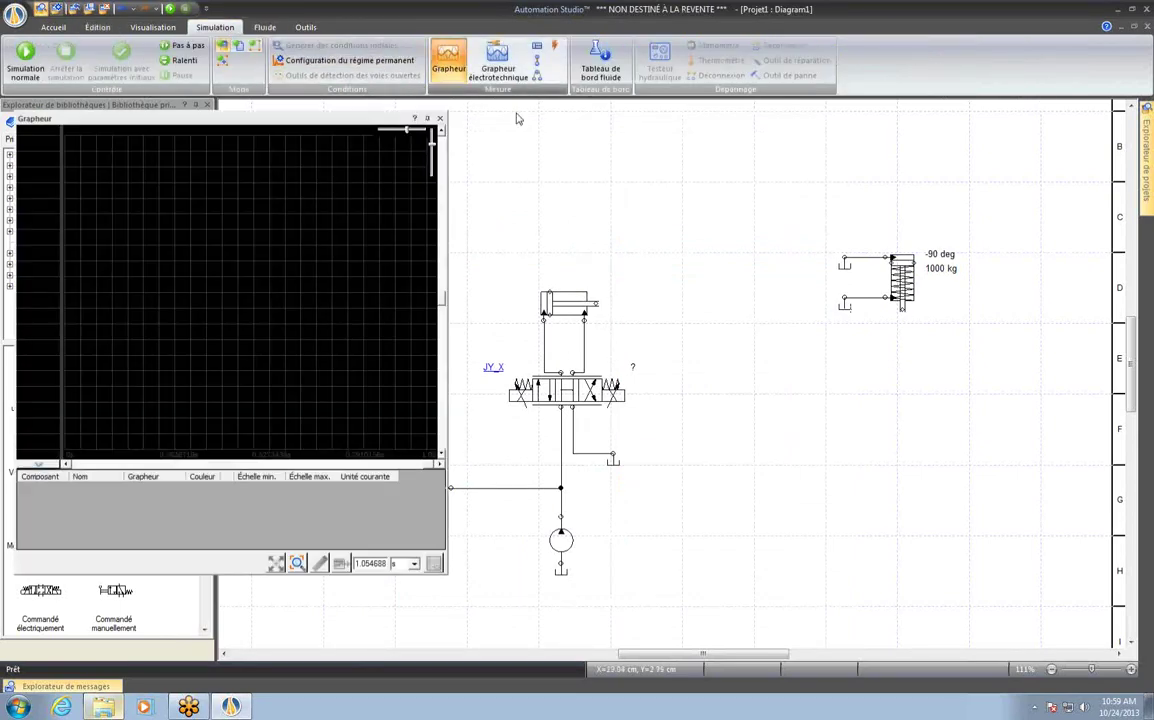
pyautogui.moveTo(920, 272); pyautogui.dragTo(330, 316)
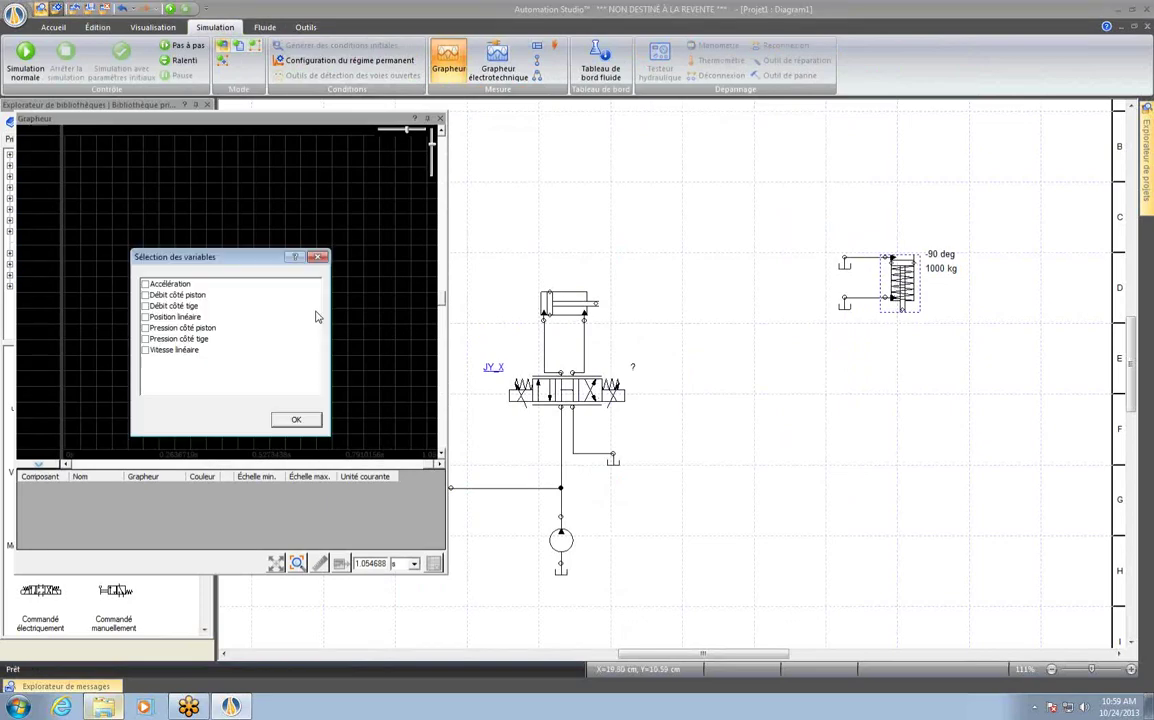
pyautogui.click(146, 317)
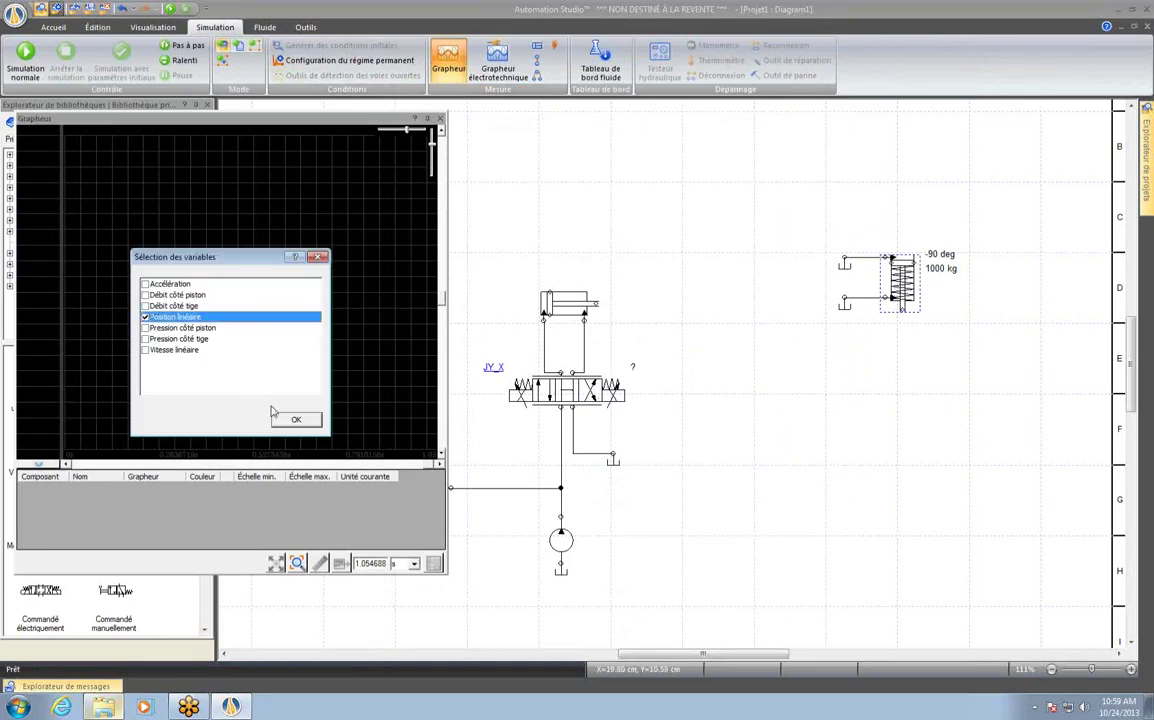
pyautogui.click(296, 419)
# Step: Run the simulation twice and observe the spring-loaded cylinder's oscillation and its position curve, stopping each run
pyautogui.click(170, 9)
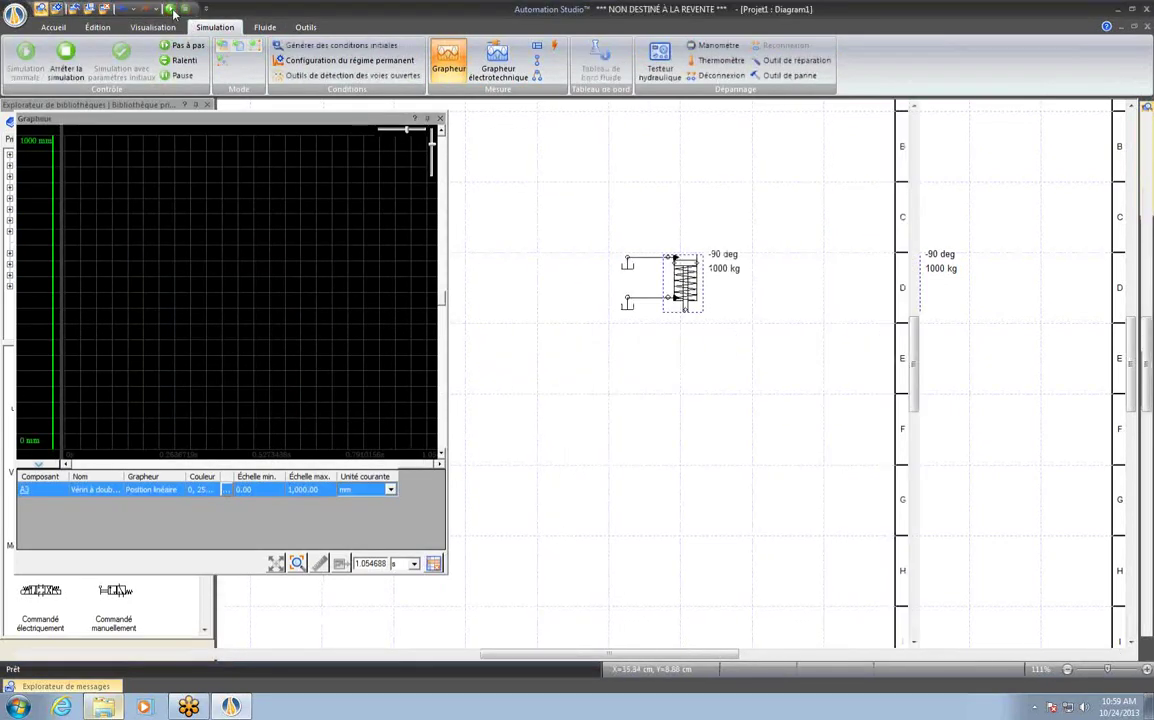
pyautogui.scroll(4, 682, 311)
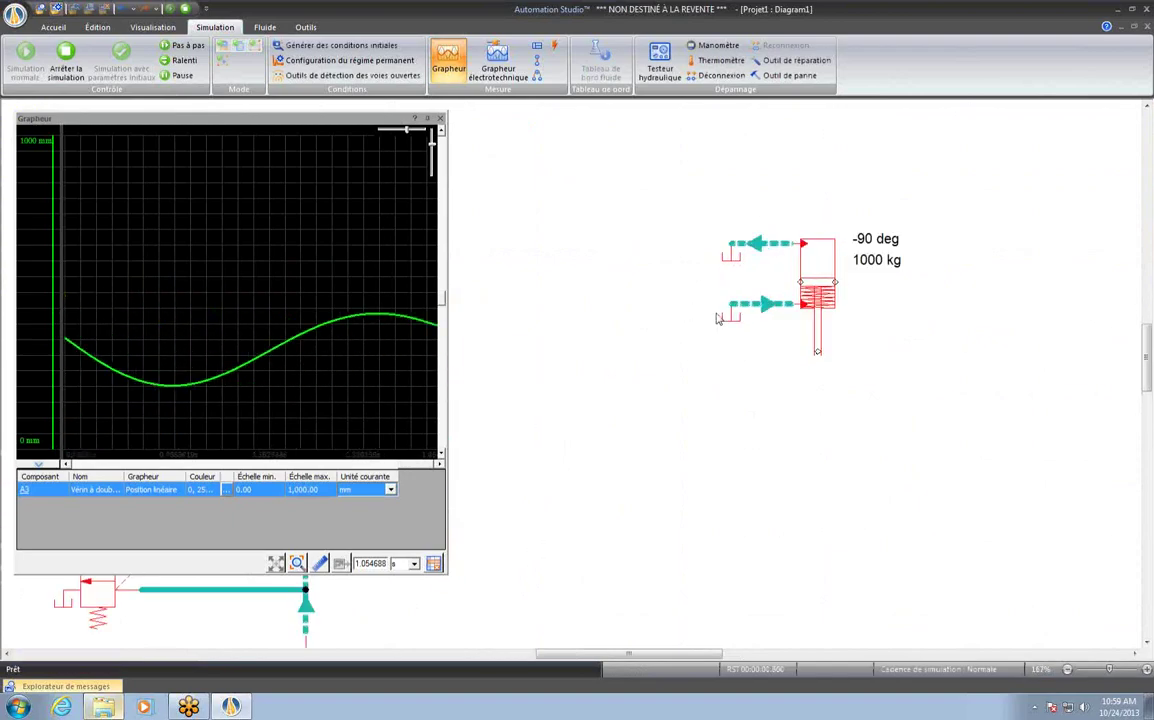
pyautogui.moveTo(711, 296); pyautogui.dragTo(662, 231)
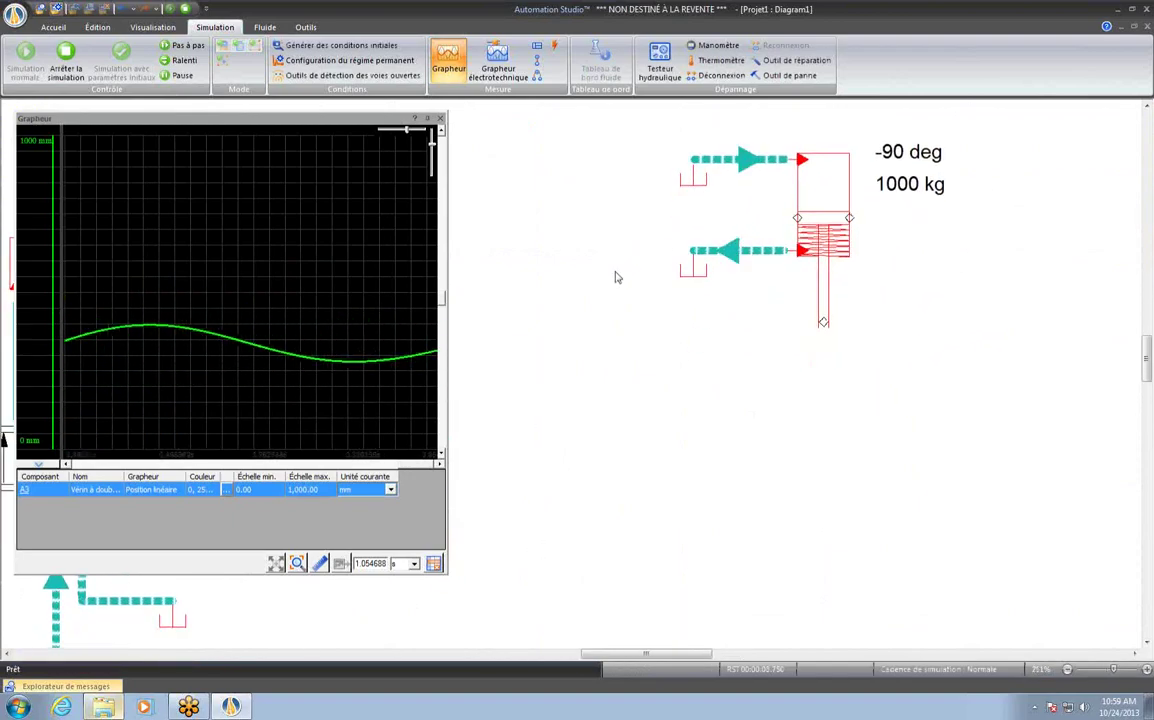
pyautogui.click(185, 9)
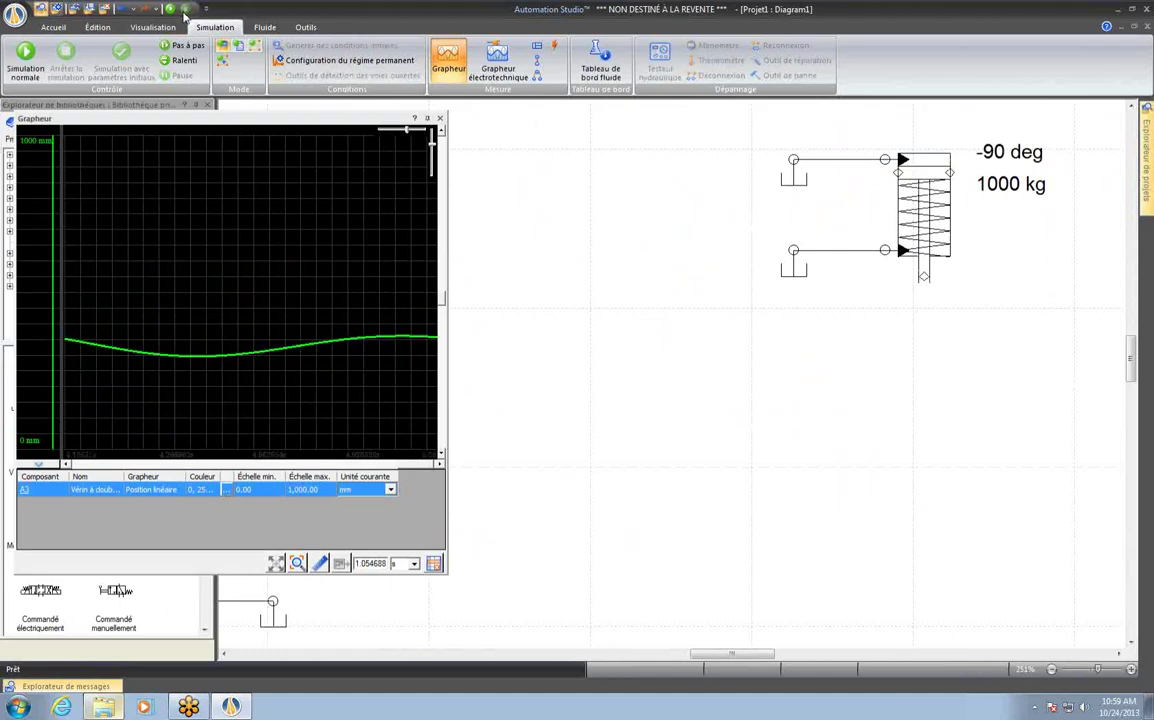
pyautogui.click(170, 10)
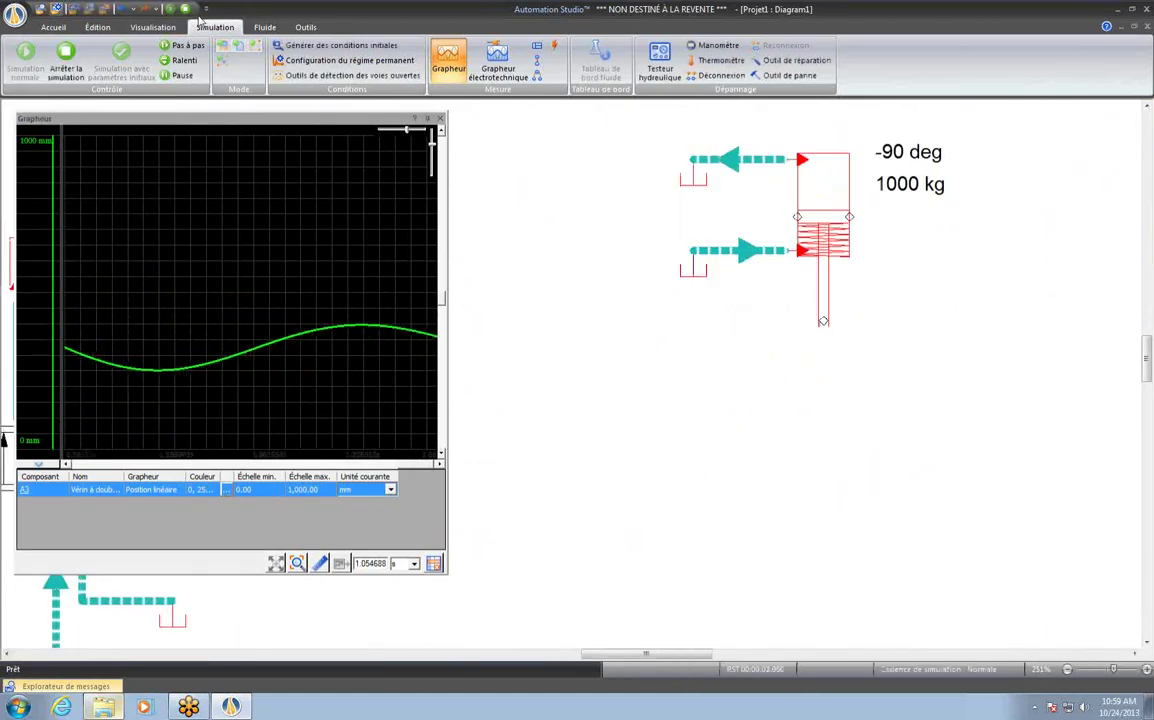
pyautogui.click(185, 9)
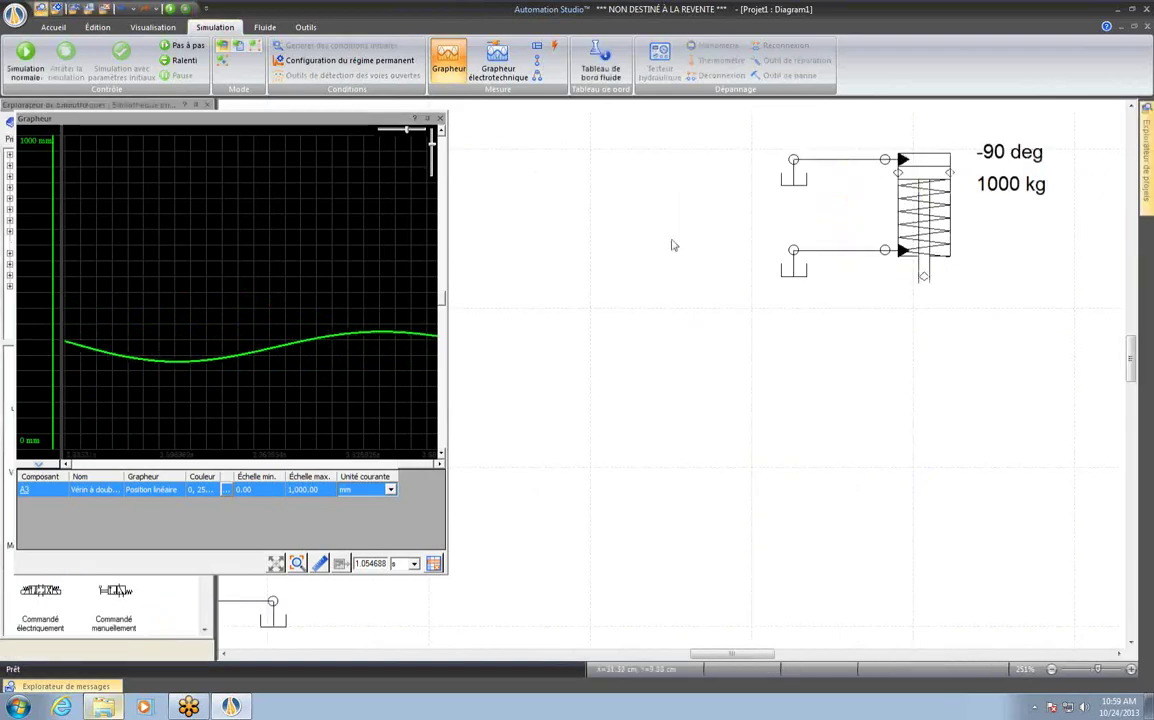
# Step: Duplicate the spring-loaded cylinder with its reservoirs directly below, and set and display the copy's dynamic friction as 1 daN.s/cm
pyautogui.moveTo(716, 126); pyautogui.dragTo(925, 335)
pyautogui.moveTo(938, 246); pyautogui.dragTo(938, 441)
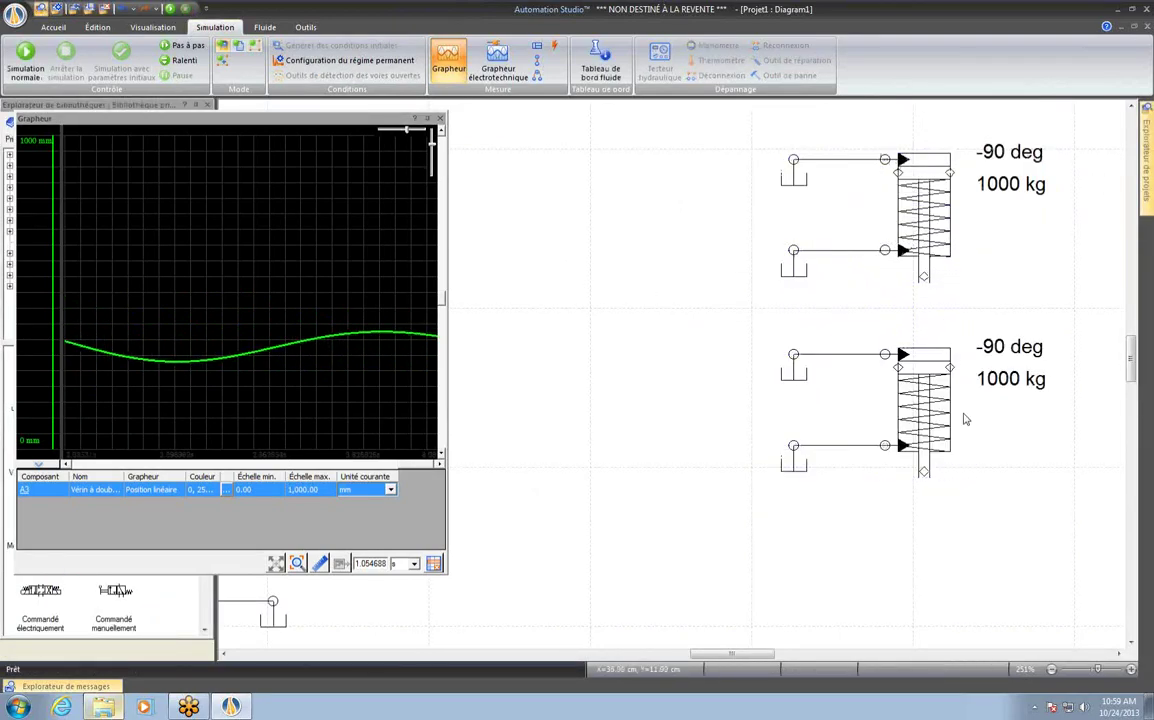
pyautogui.doubleClick(941, 414)
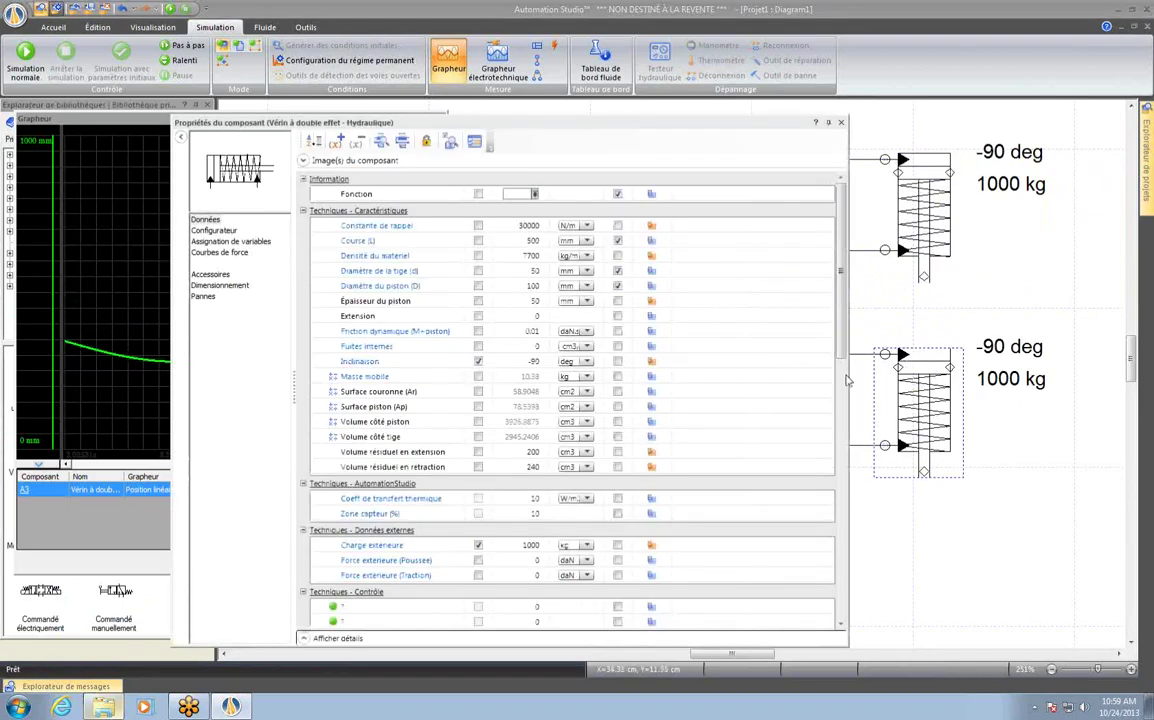
pyautogui.click(478, 332)
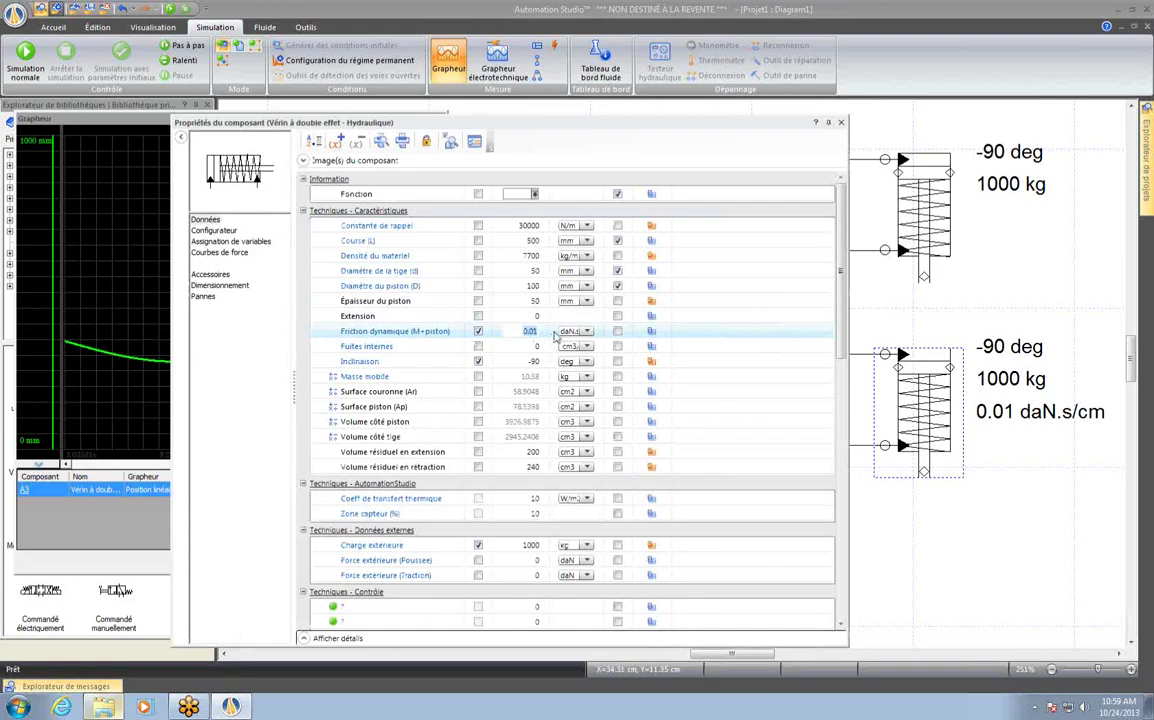
pyautogui.press('Return')
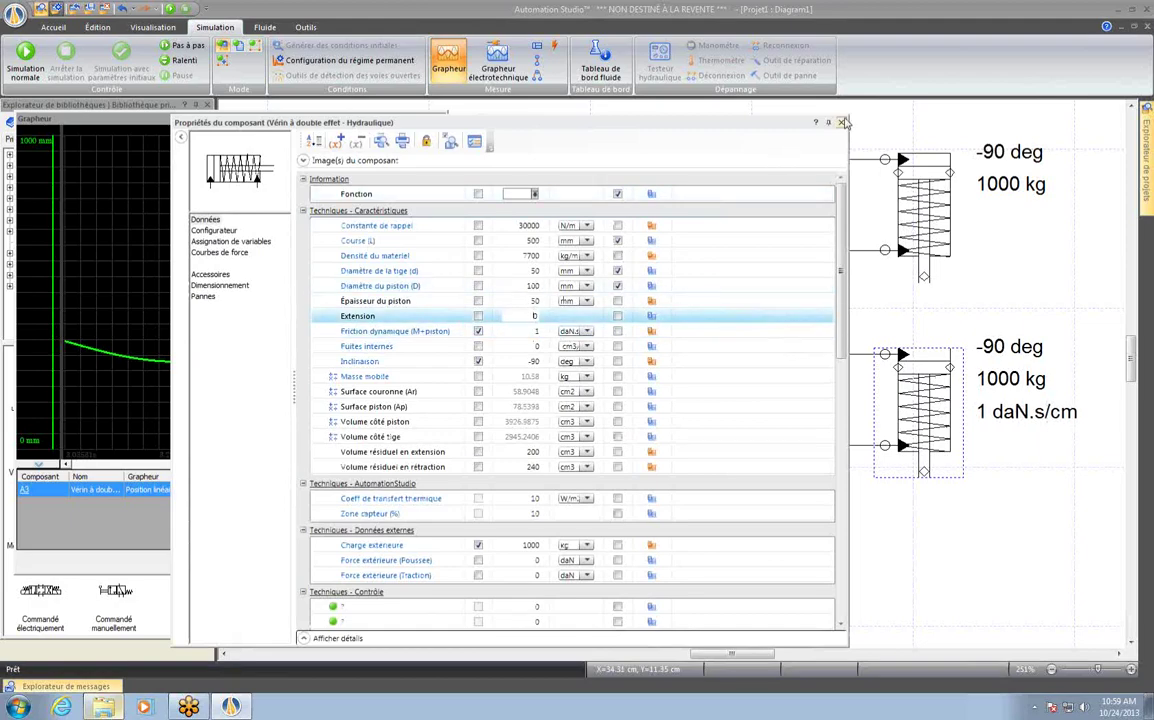
pyautogui.click(840, 122)
# Step: Display the original spring-loaded cylinder's dynamic friction value on the diagram
pyautogui.doubleClick(960, 185)
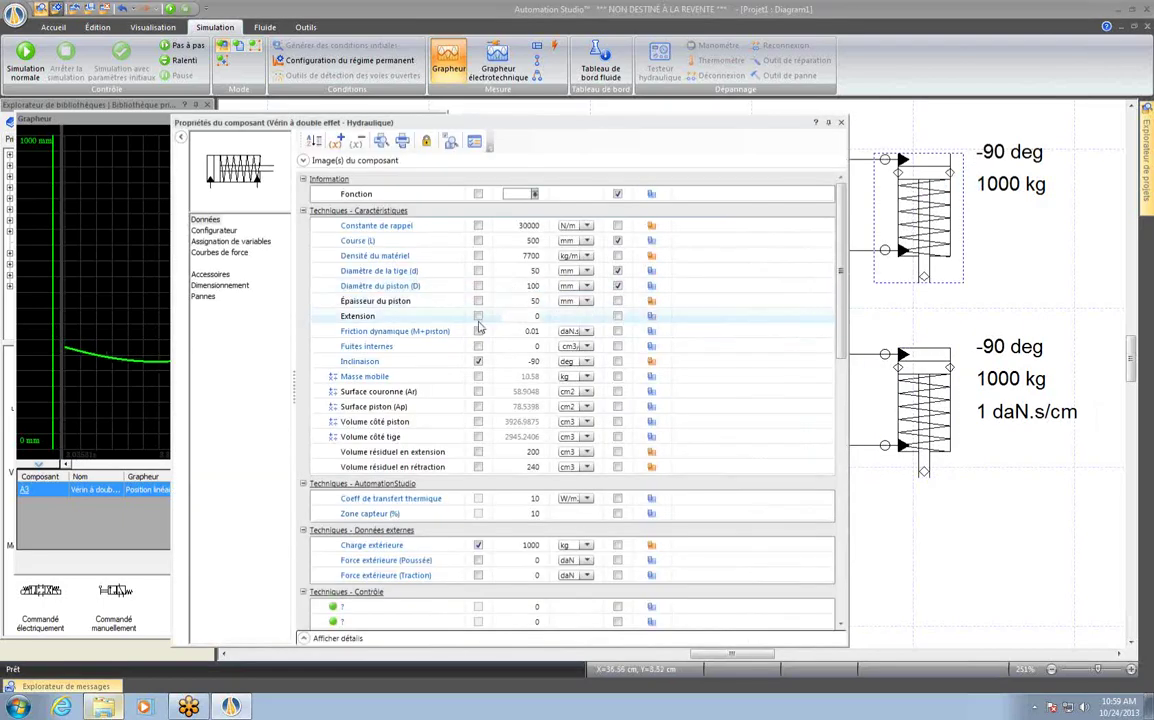
pyautogui.click(478, 331)
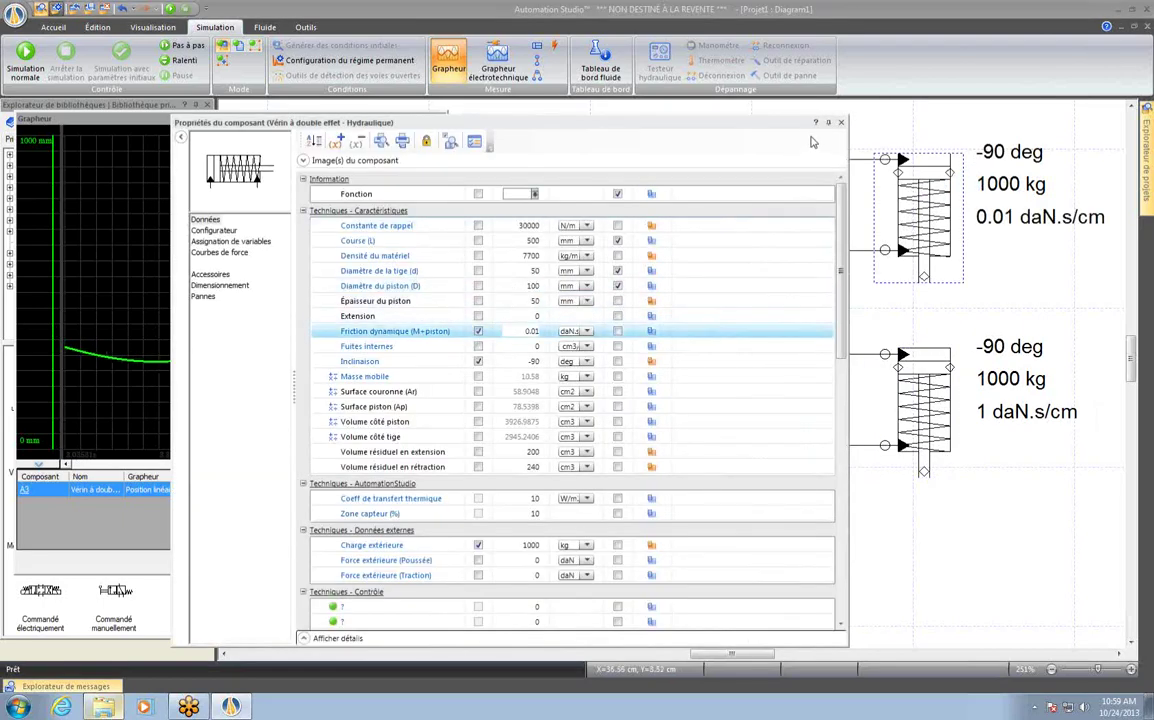
pyautogui.click(840, 122)
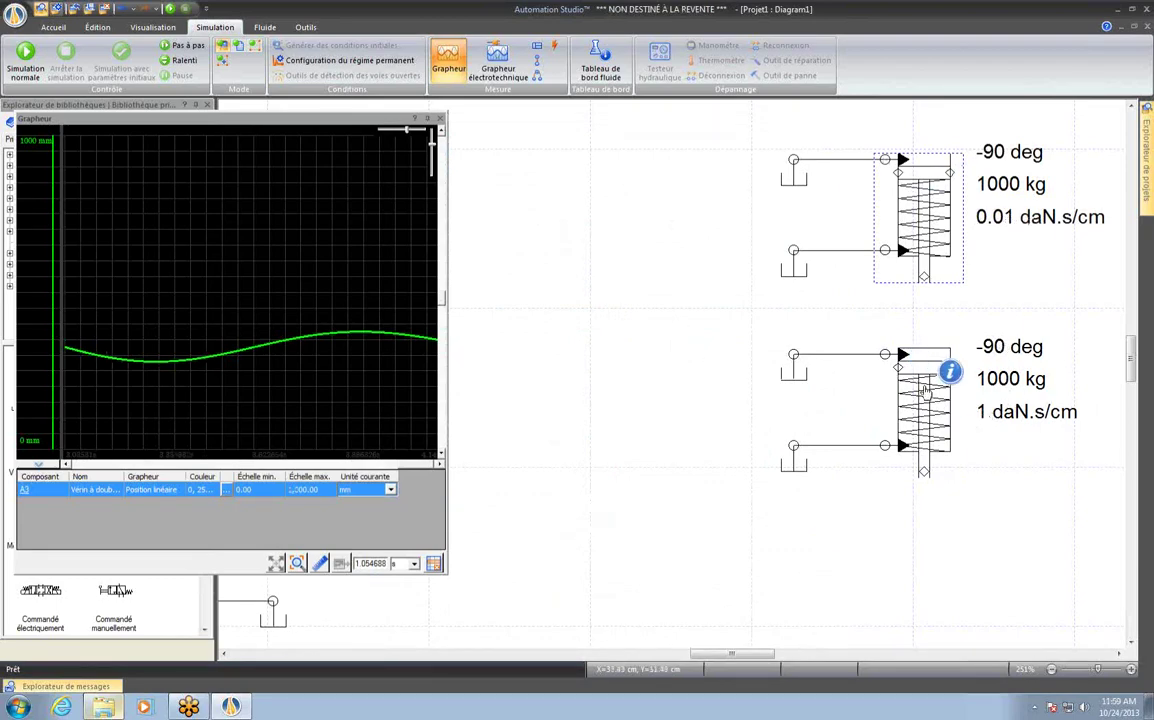
# Step: Add the duplicated cylinder's linear position to the grapher alongside the original's
pyautogui.moveTo(940, 390); pyautogui.dragTo(420, 381)
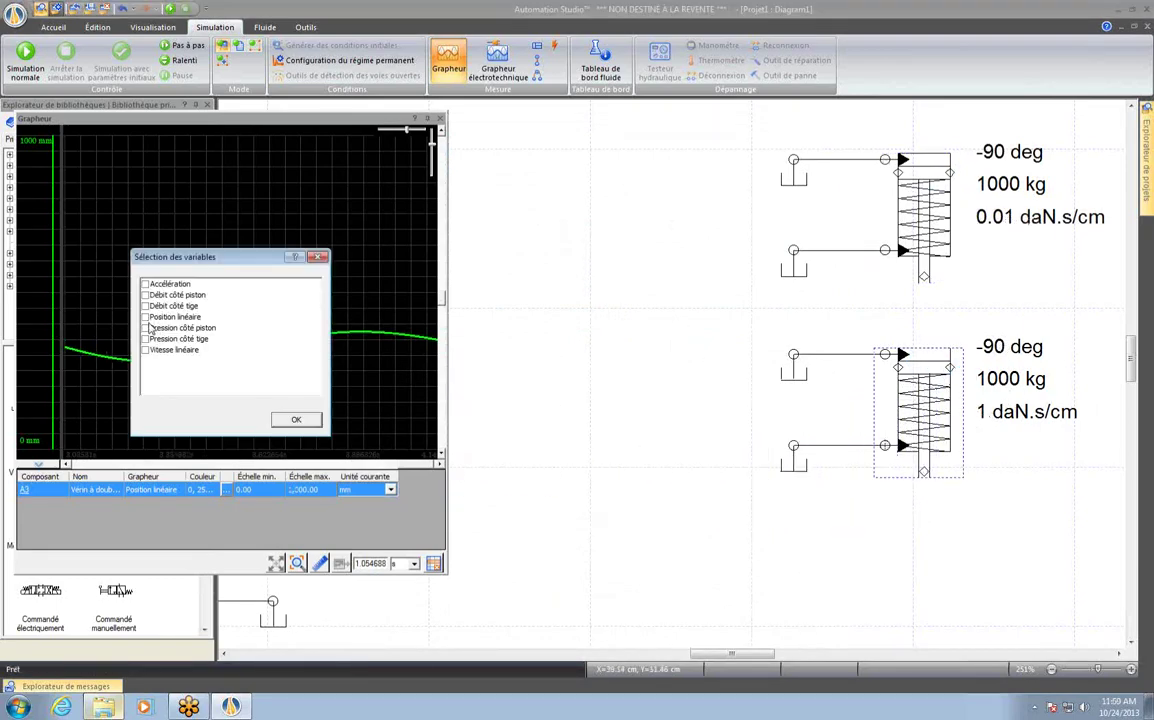
pyautogui.click(146, 317)
pyautogui.click(295, 420)
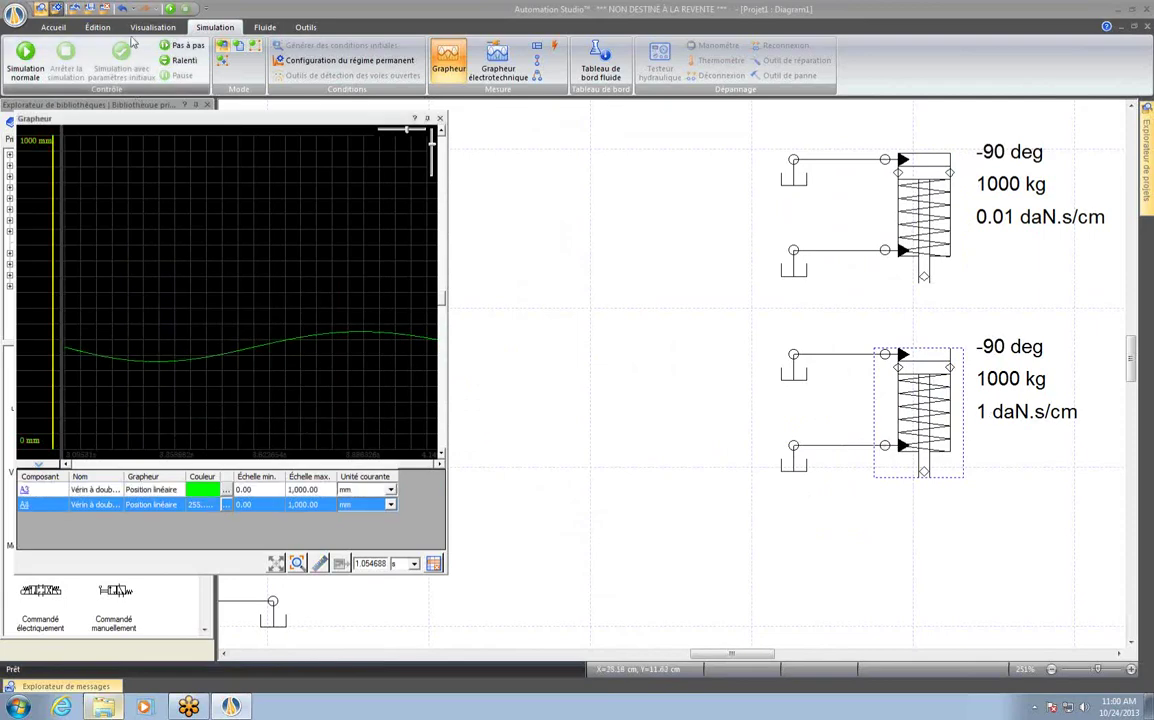
# Step: Simulate both cylinders to compare the damping of their position curves, widening the grapher's time scale to 5.625 s
pyautogui.click(170, 9)
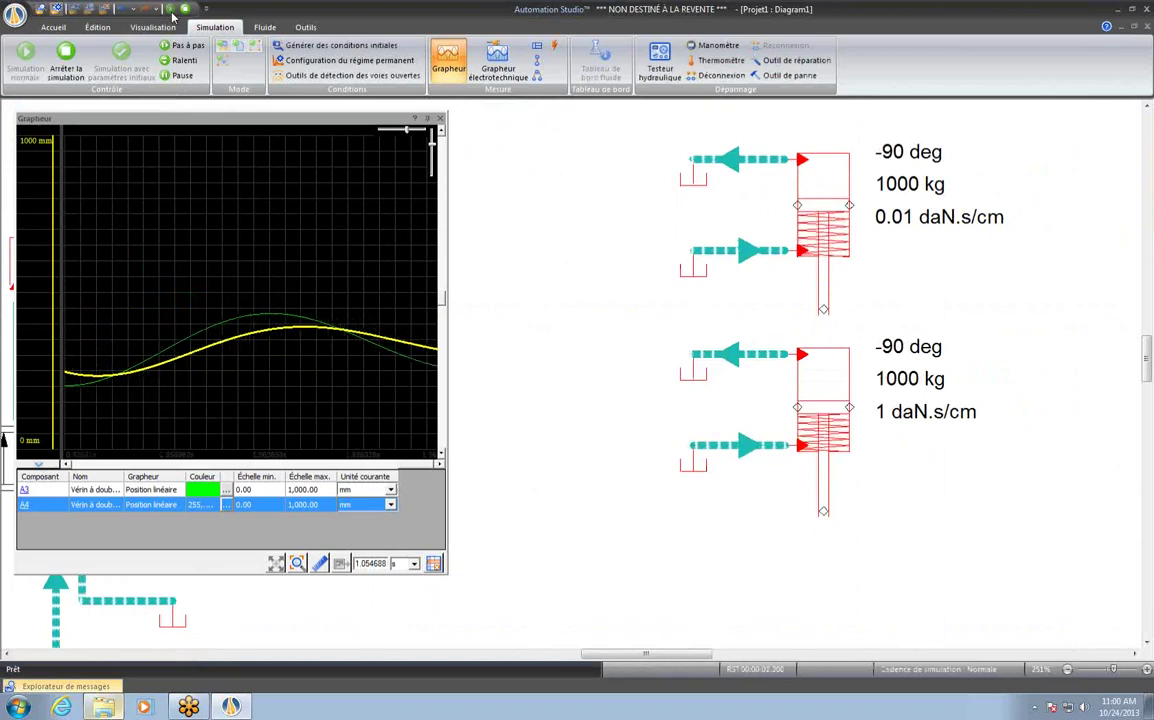
pyautogui.click(406, 134)
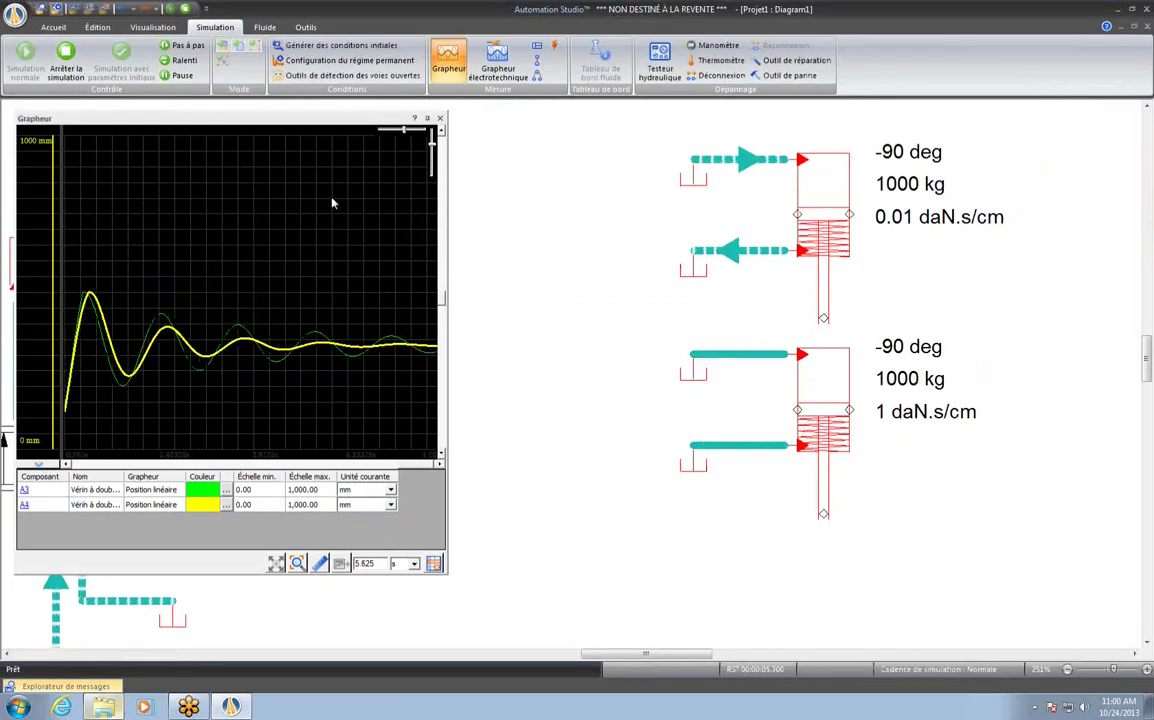
pyautogui.click(170, 9)
pyautogui.click(171, 10)
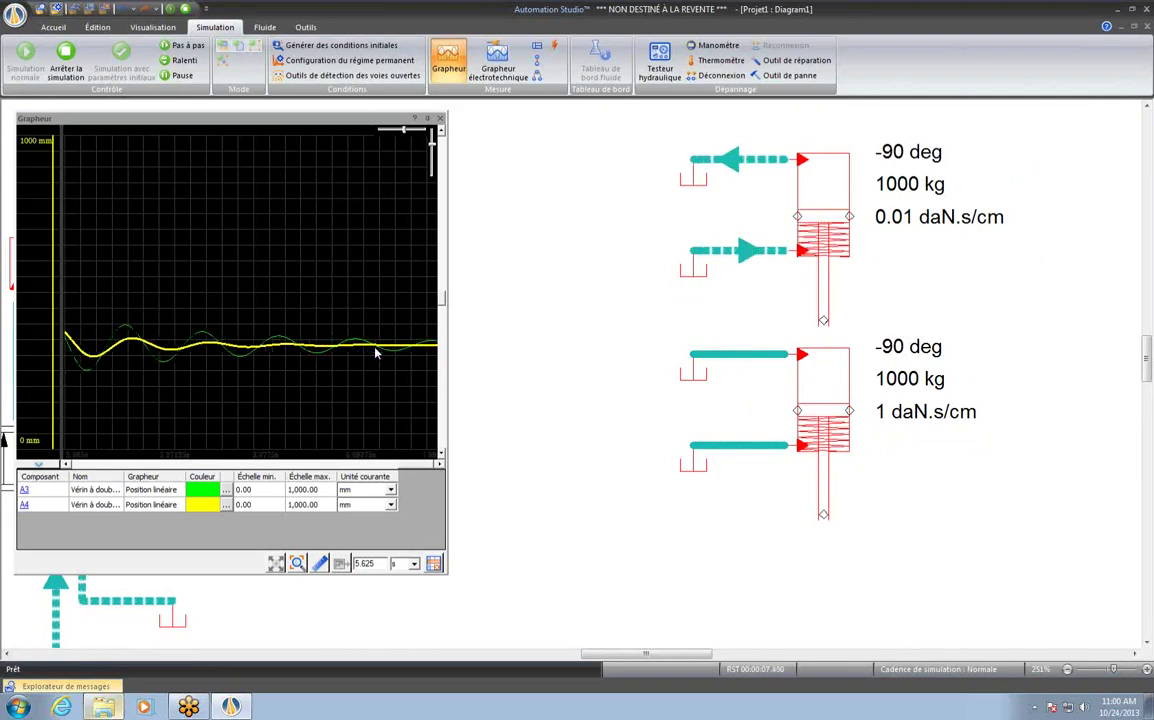
pyautogui.click(186, 9)
pyautogui.click(170, 9)
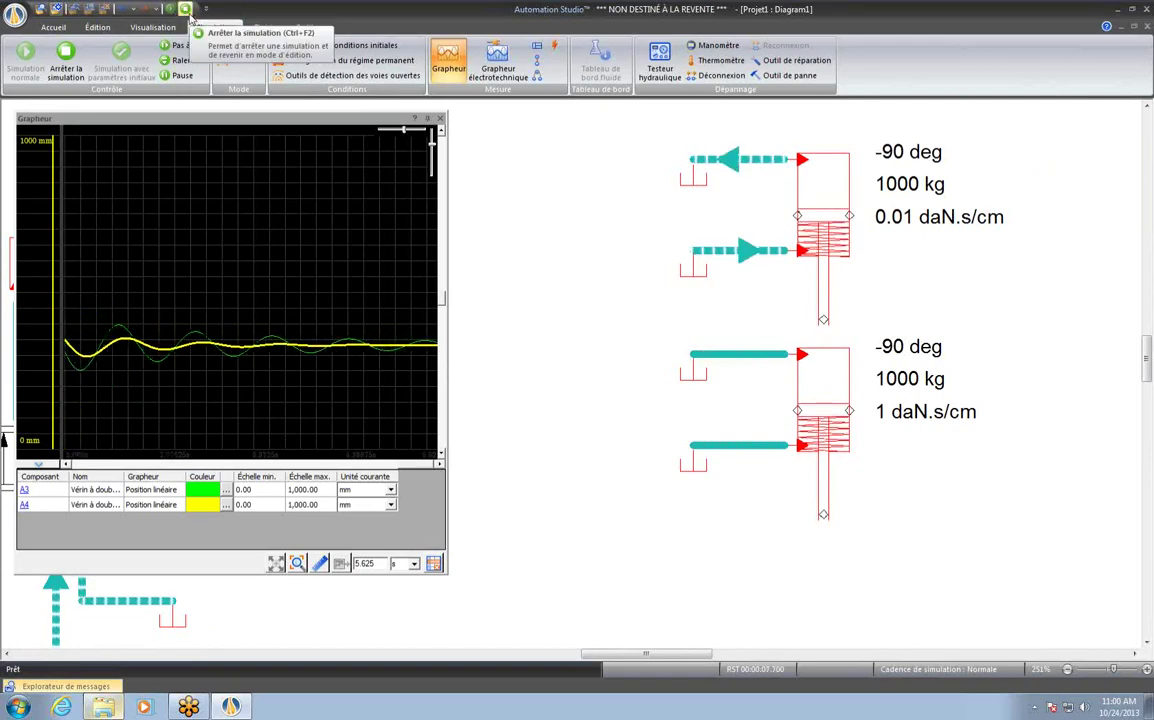
pyautogui.click(186, 9)
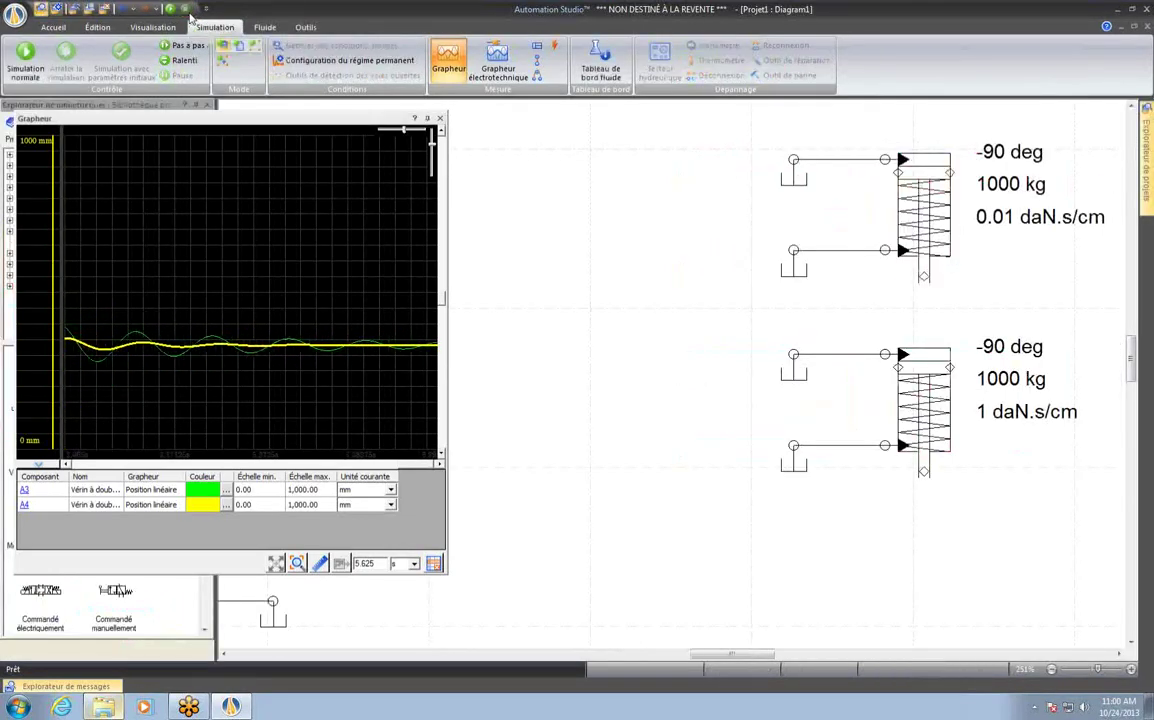
# Step: Leave the position curve's color as it is and close the grapher
pyautogui.click(227, 490)
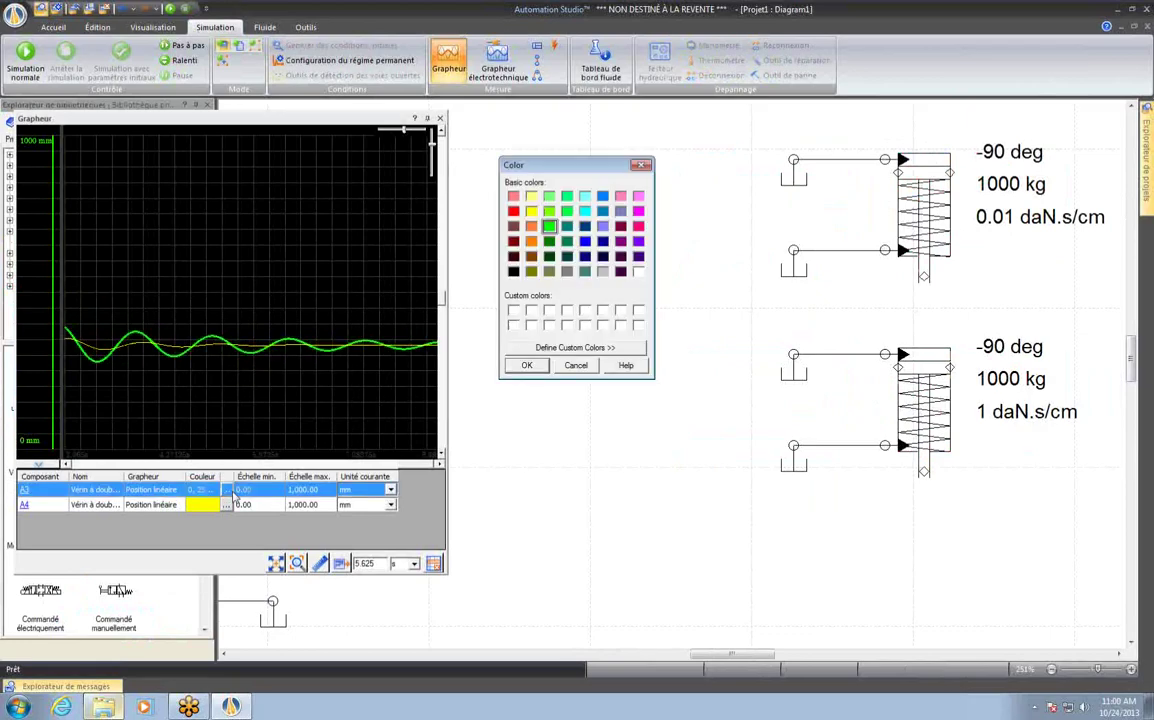
pyautogui.click(641, 165)
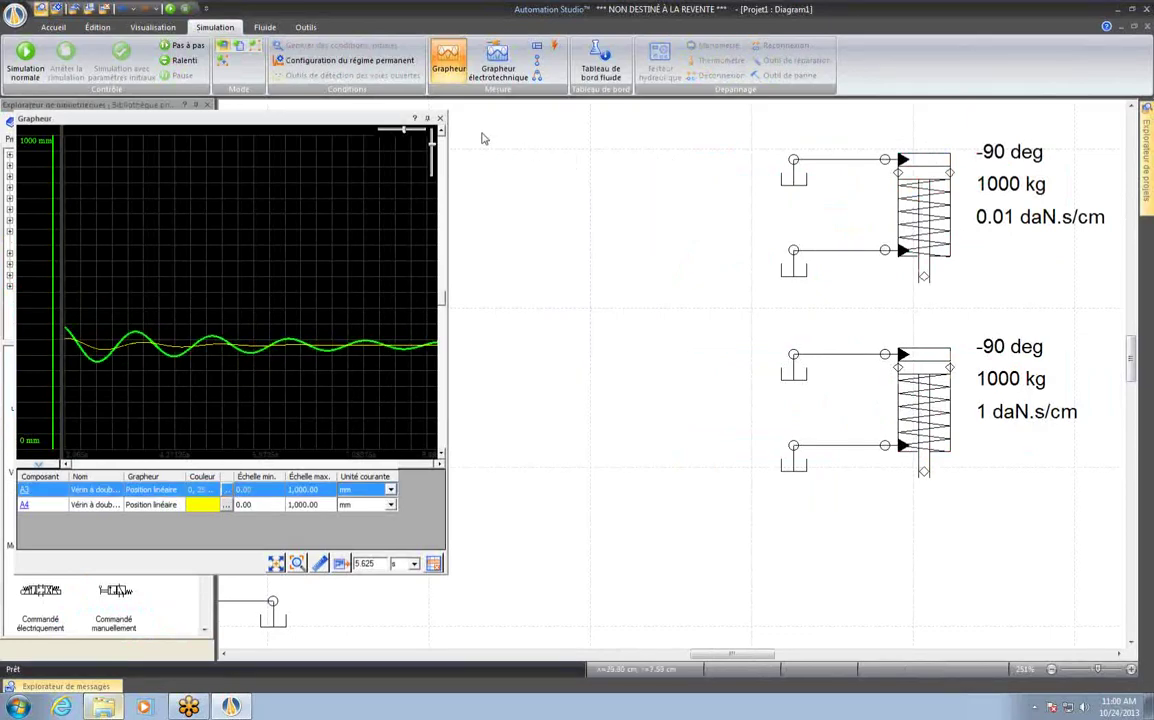
pyautogui.click(442, 118)
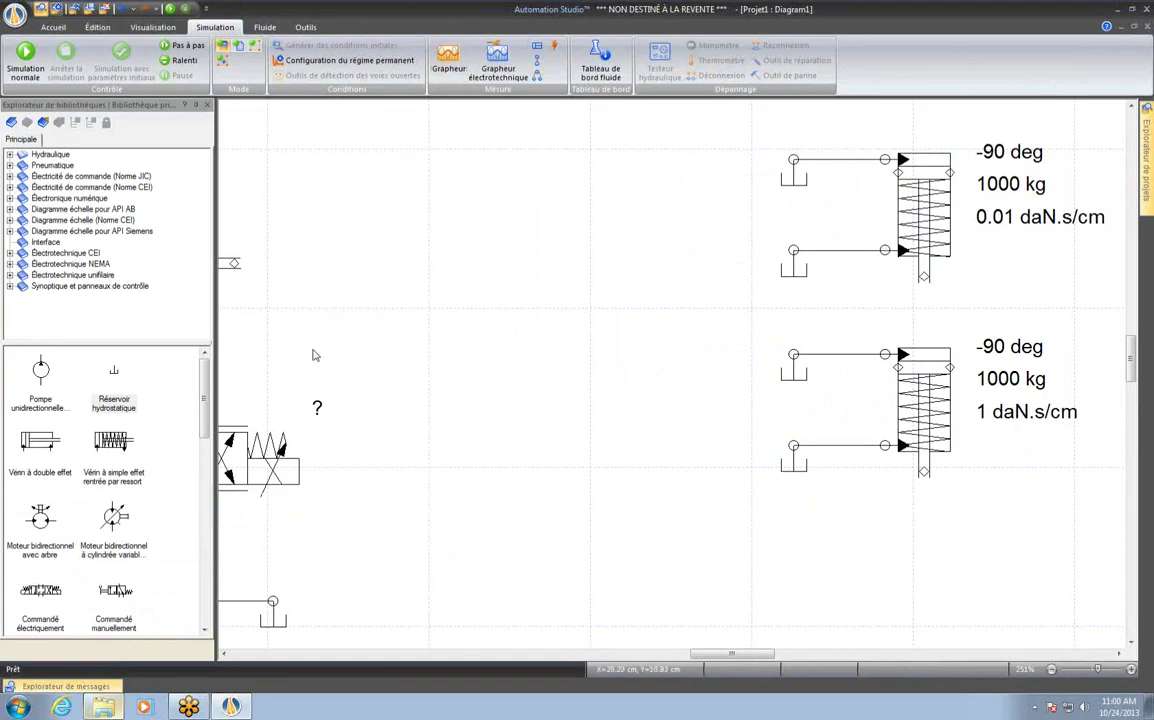
# Step: Open the Electrical_Motor project from the Dynamic simulation presentation folder and collapse the library explorer
pyautogui.click(104, 708)
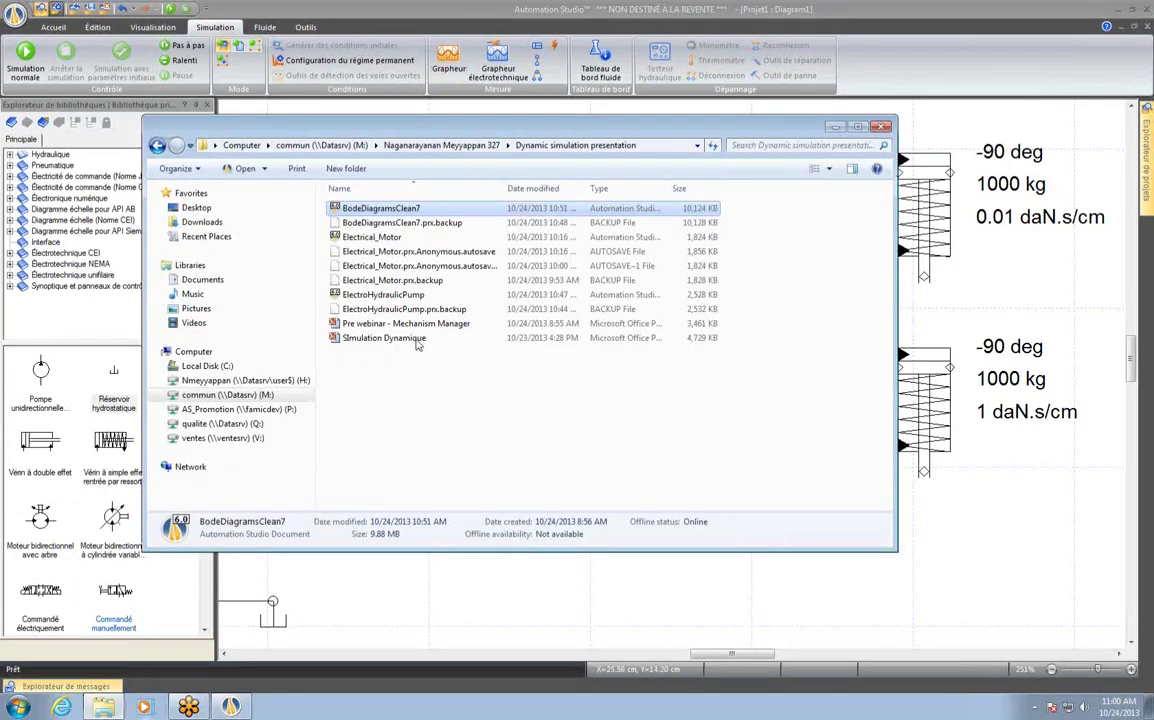
pyautogui.doubleClick(372, 237)
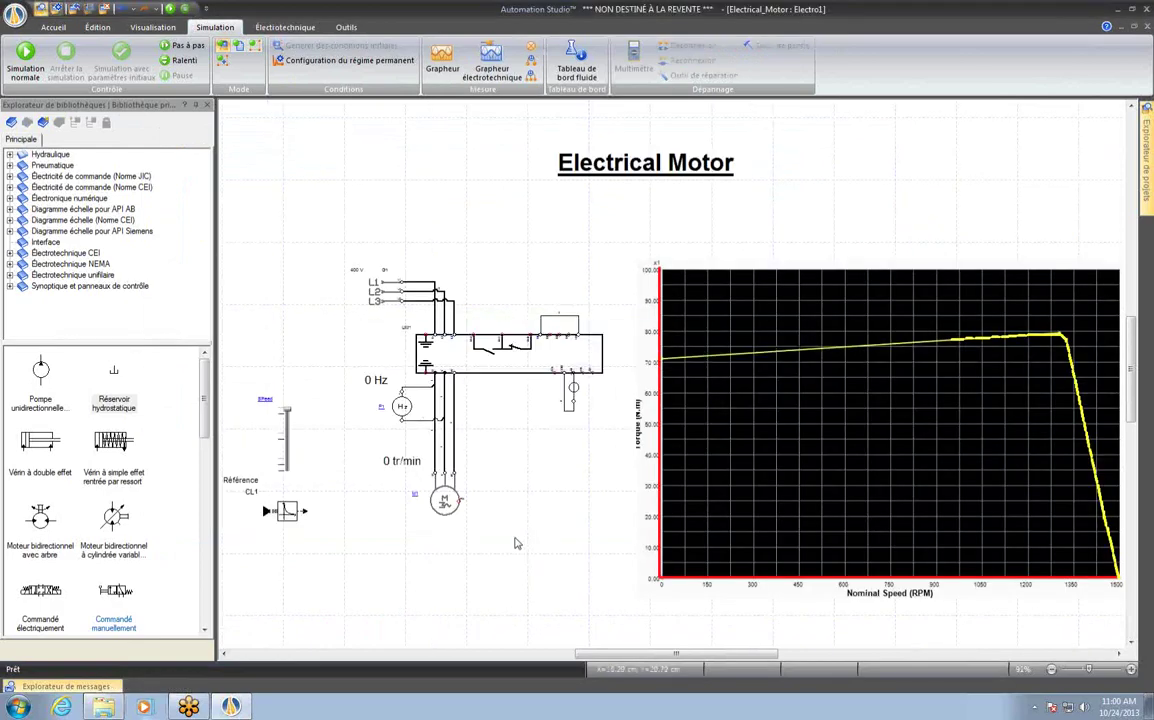
pyautogui.click(184, 105)
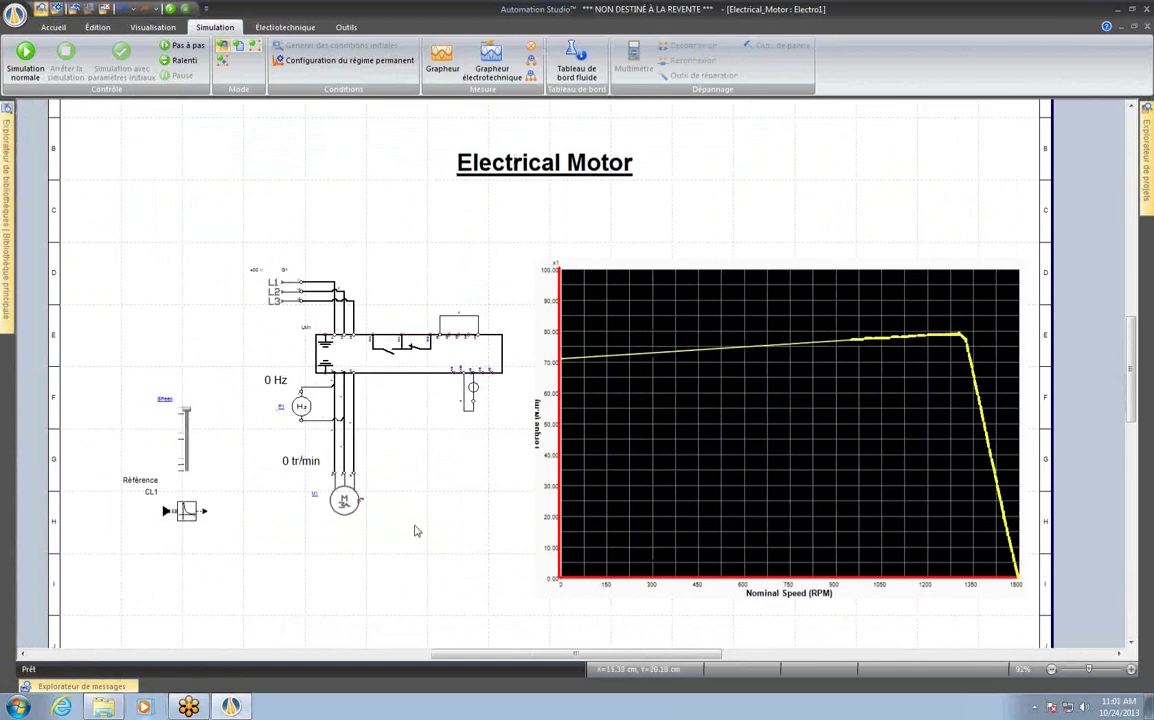
# Step: Open the three-phase motor's properties, try the Par paramètres simulation model, and set the model back to Modélisation par courbes
pyautogui.doubleClick(344, 503)
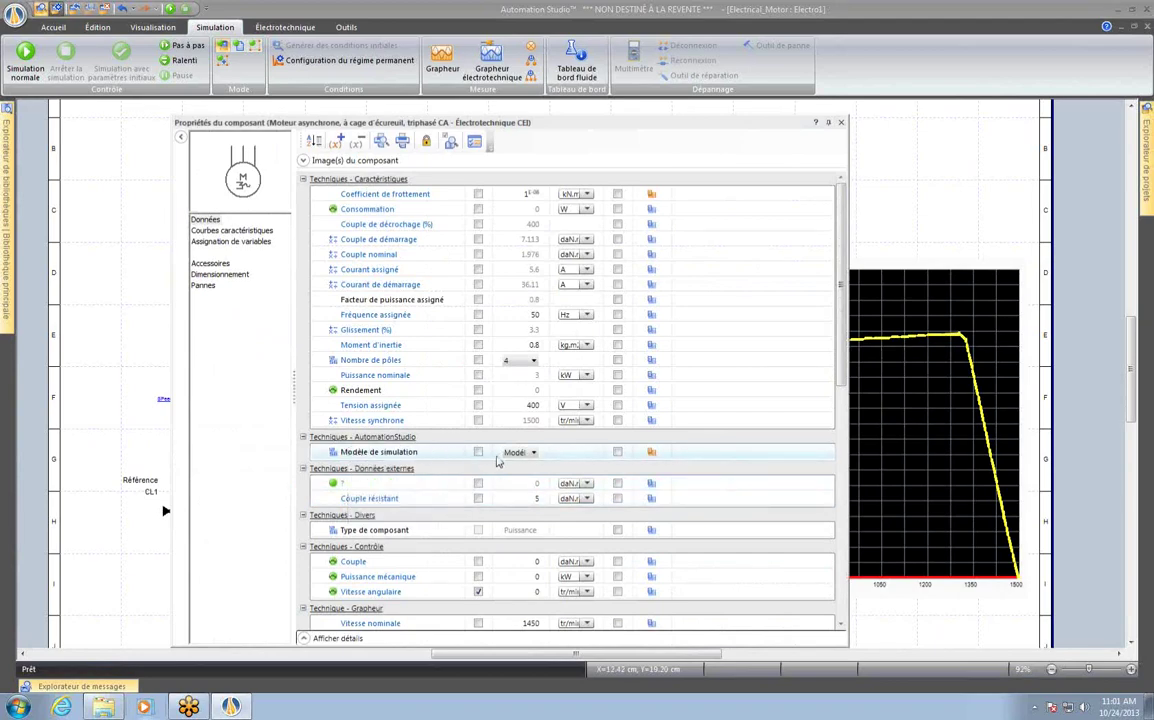
pyautogui.click(522, 452)
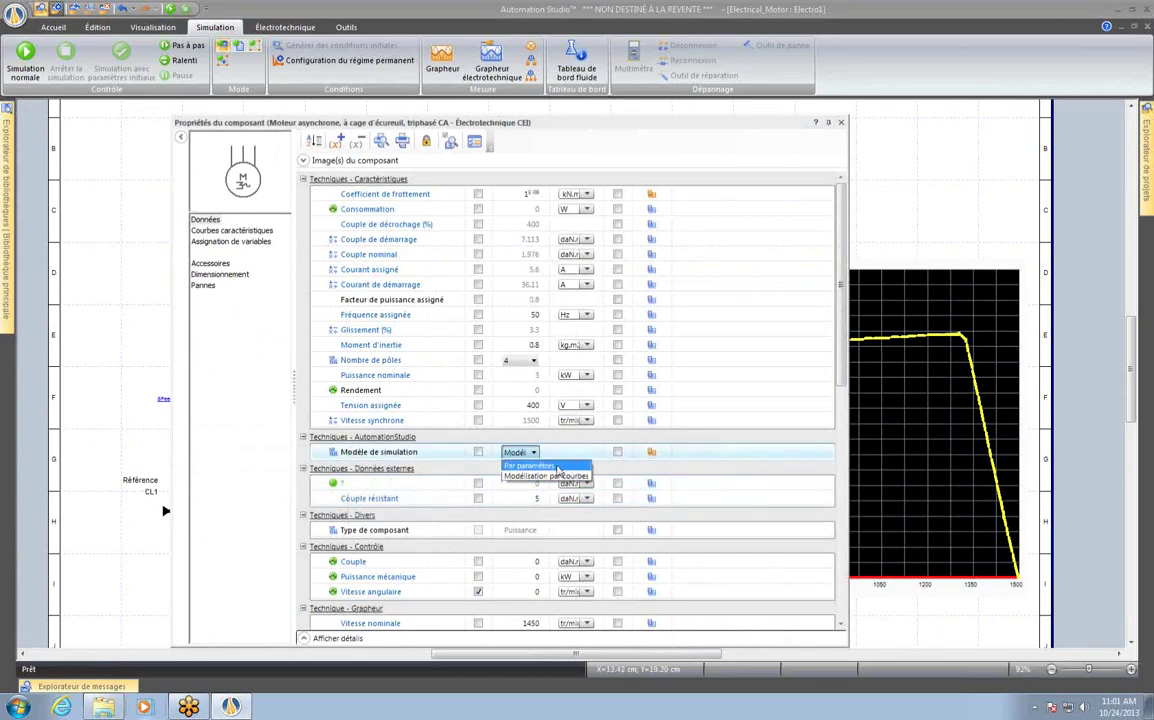
pyautogui.click(540, 466)
pyautogui.click(534, 453)
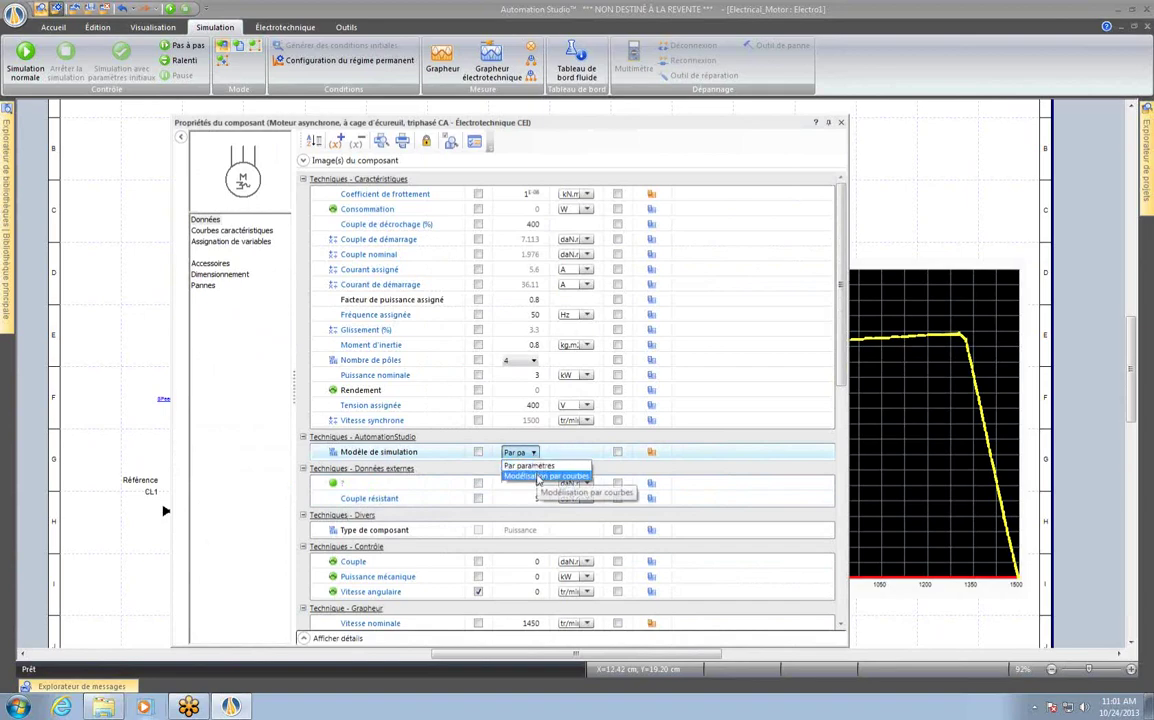
pyautogui.click(539, 477)
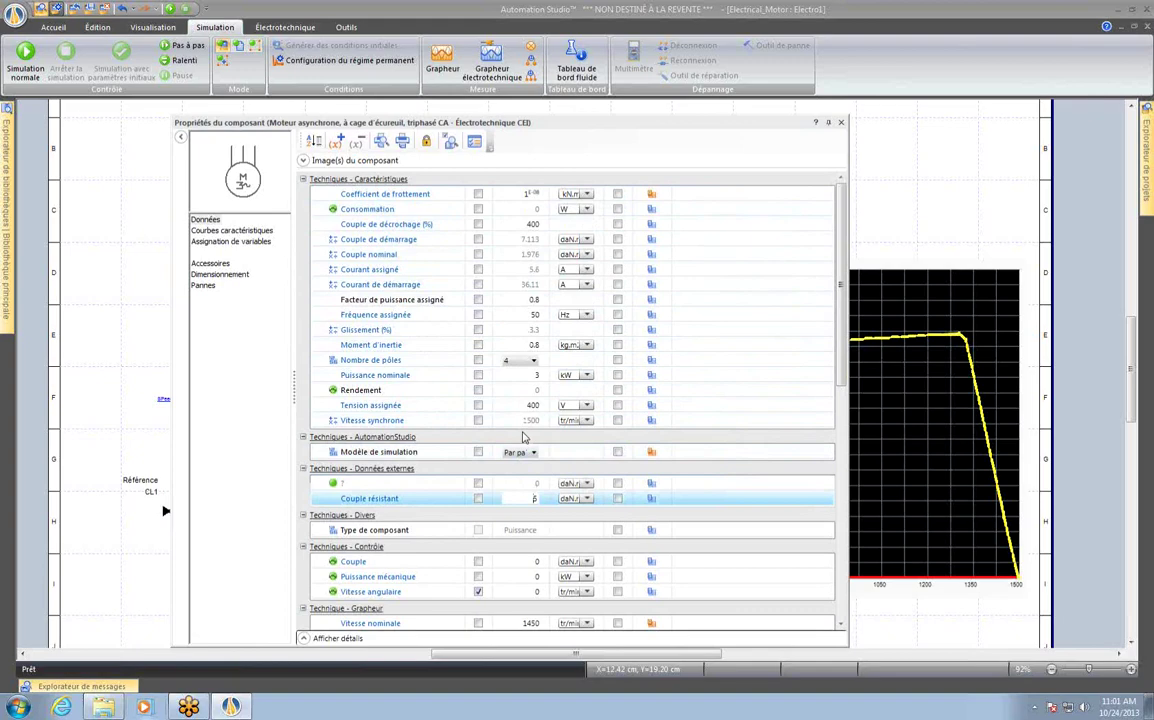
pyautogui.click(522, 452)
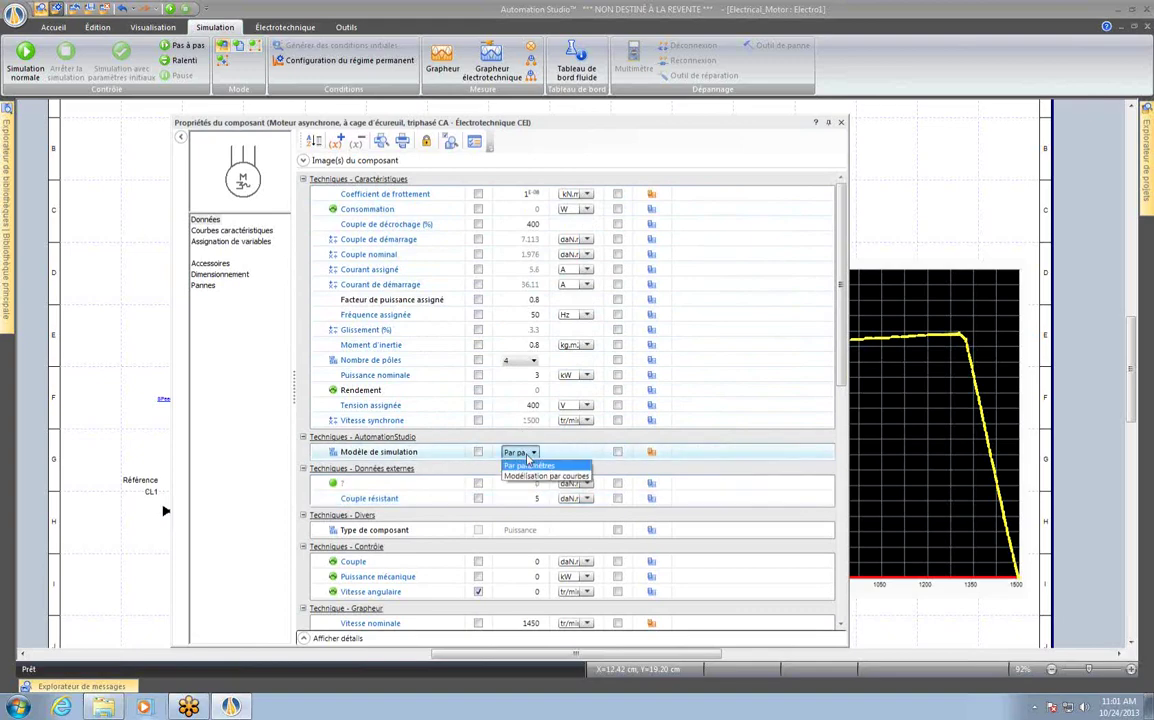
pyautogui.click(537, 479)
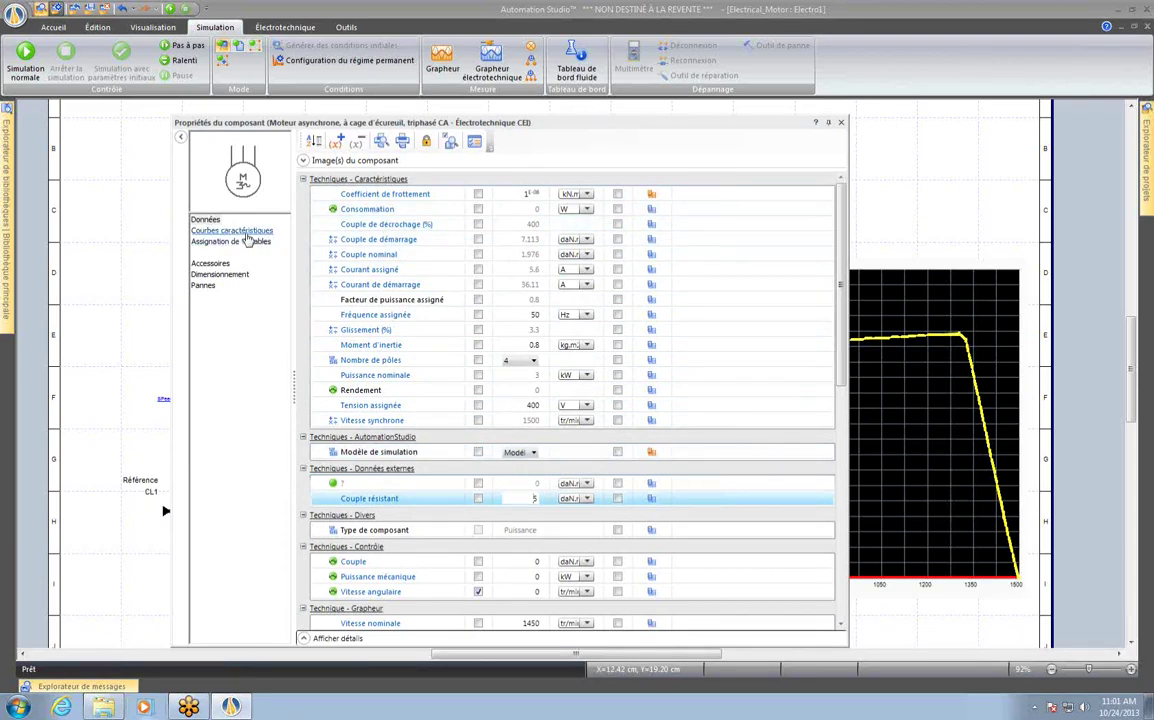
# Step: Review the motor's characteristic curves for Couple, Facteur de puissance and Courant, and close the component properties
pyautogui.click(246, 231)
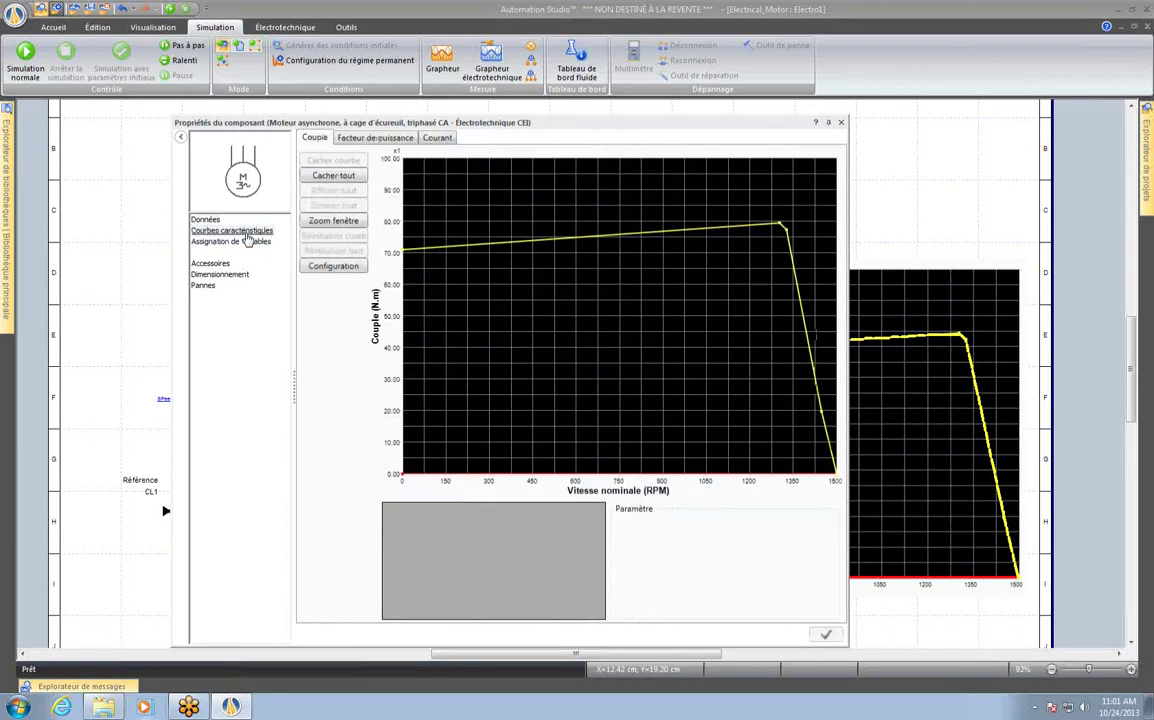
pyautogui.click(213, 231)
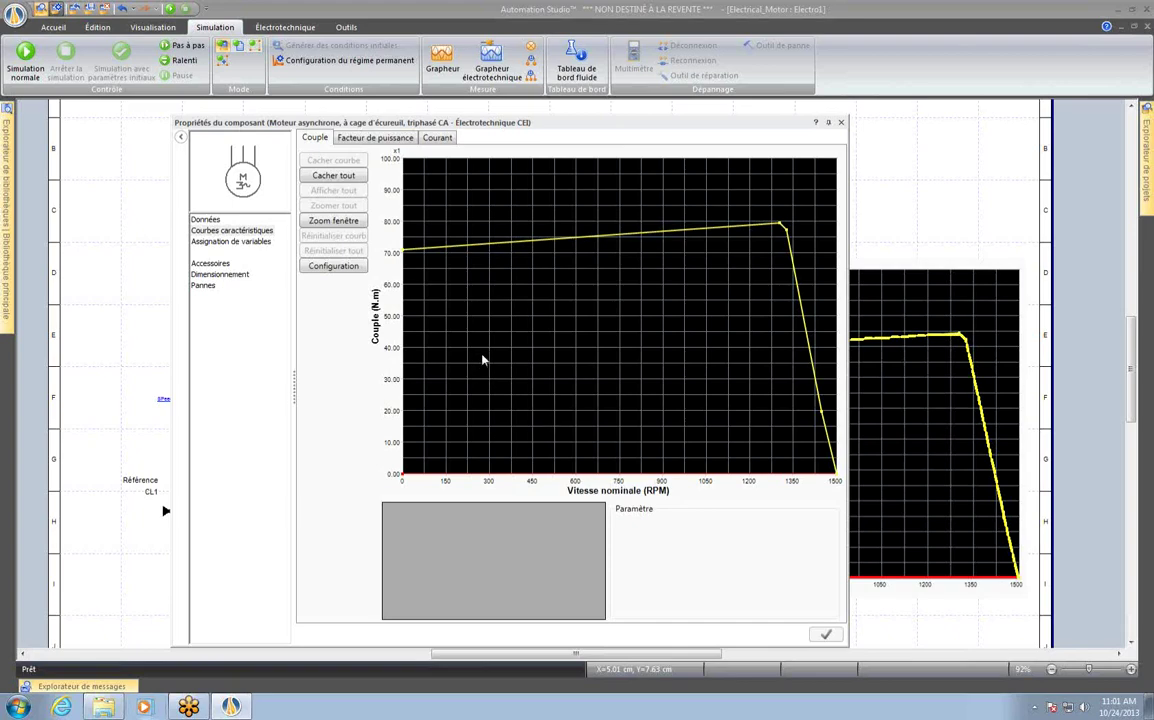
pyautogui.click(346, 137)
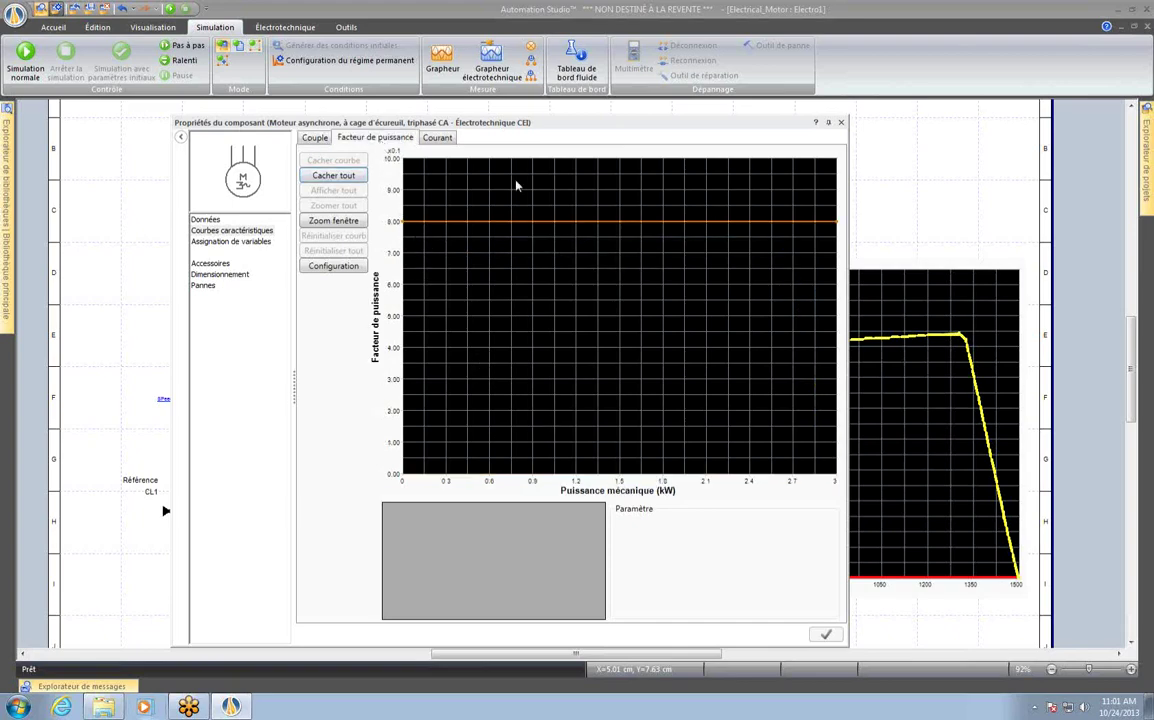
pyautogui.click(447, 140)
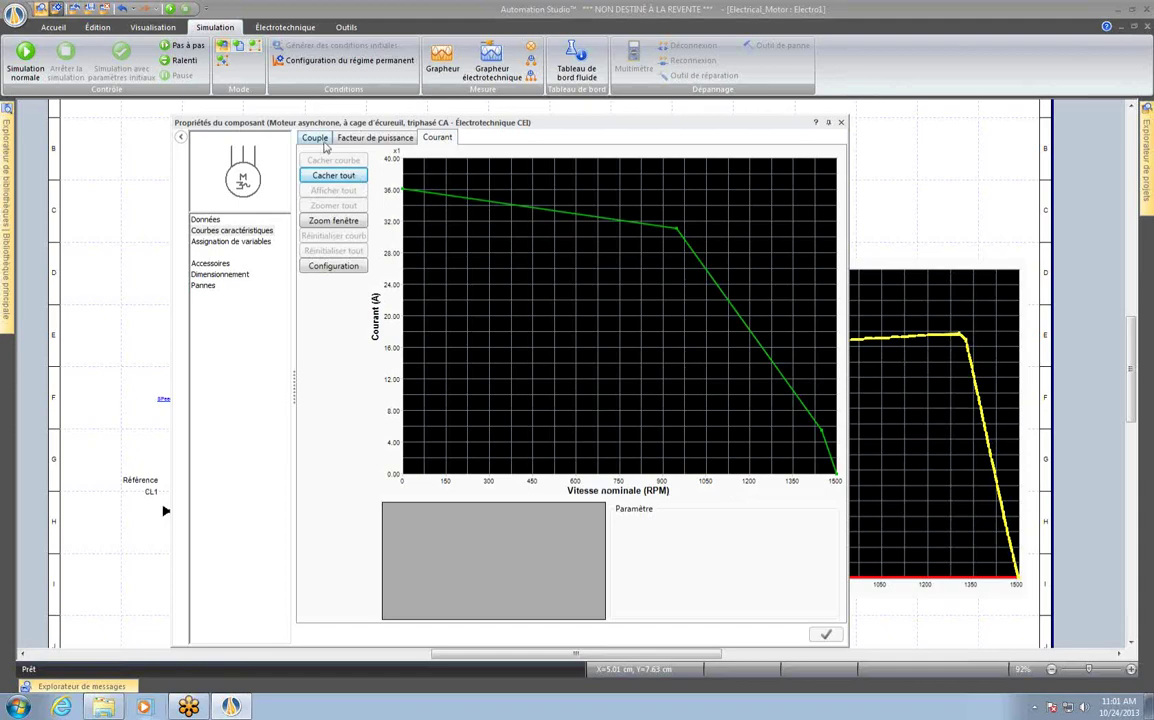
pyautogui.click(316, 139)
pyautogui.press('Right')
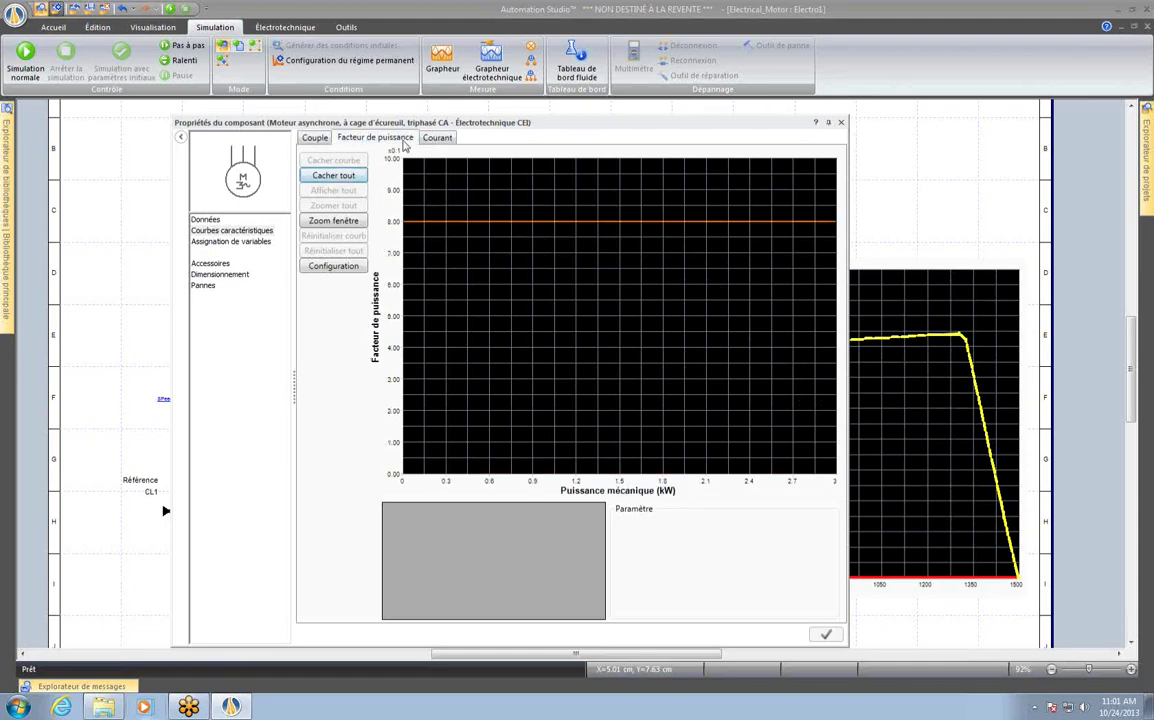
pyautogui.press('Right')
pyautogui.click(316, 139)
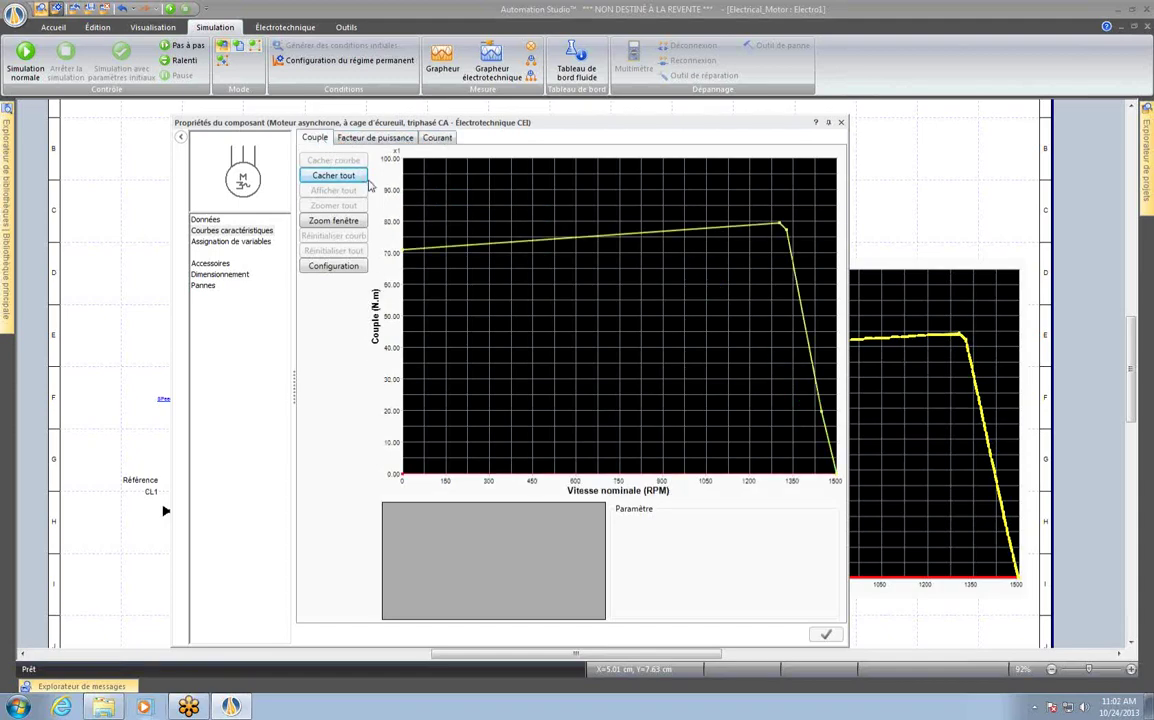
pyautogui.click(758, 110)
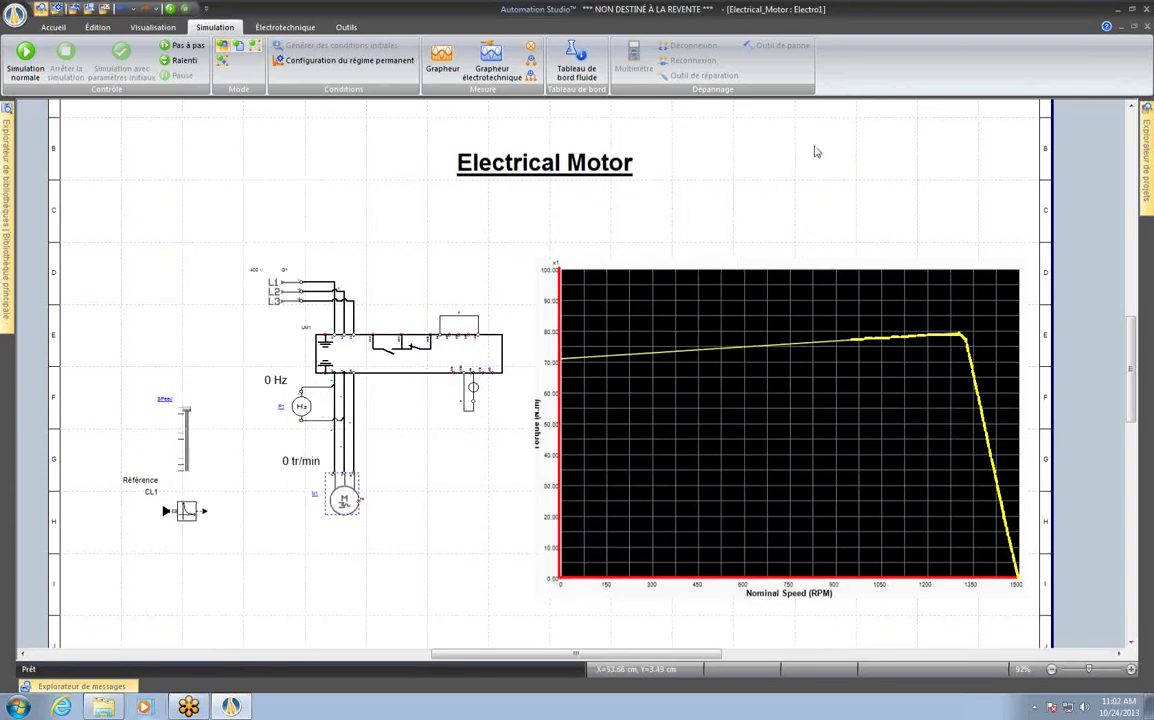
# Step: Run the normal simulation and vary the motor's resisting torque to 3, 6 and finally 7 daN.m
pyautogui.click(170, 9)
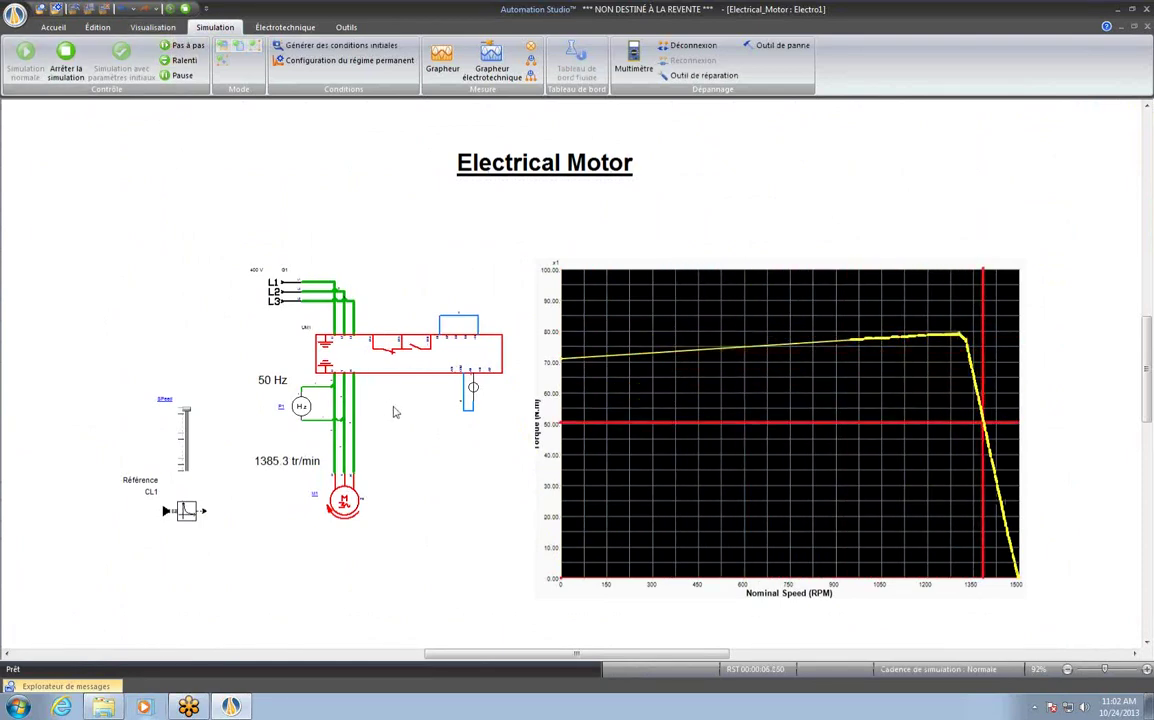
pyautogui.click(170, 9)
pyautogui.click(343, 497)
pyautogui.moveTo(378, 501); pyautogui.dragTo(404, 587)
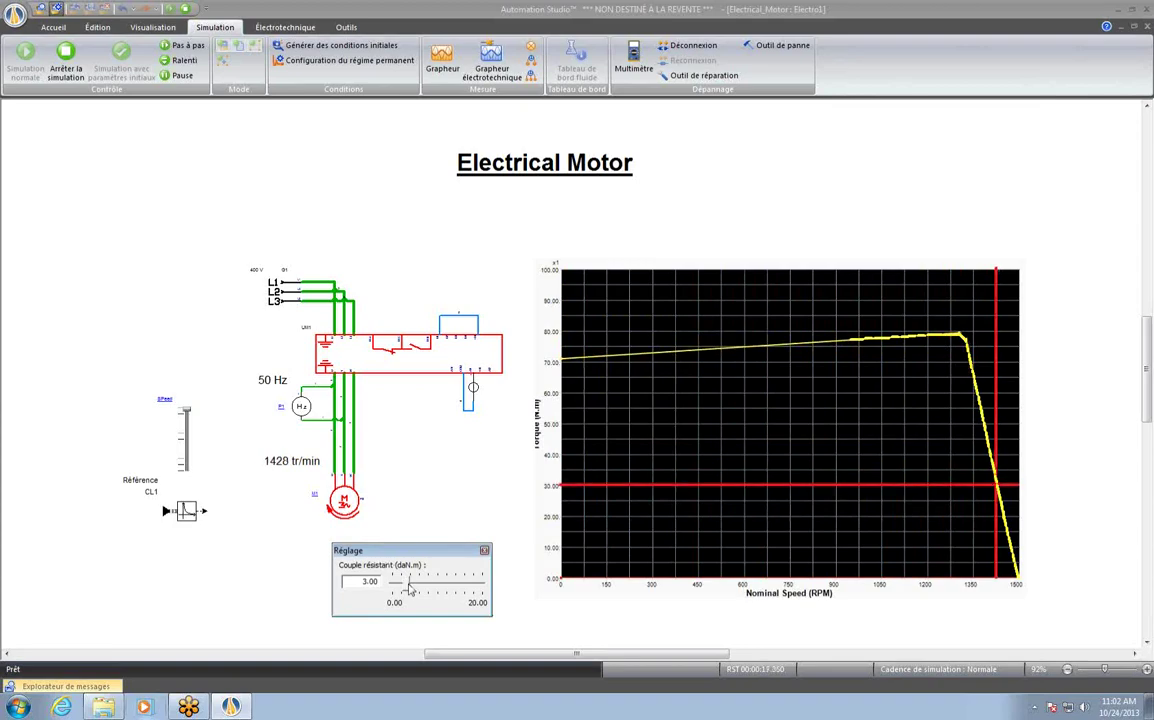
pyautogui.moveTo(409, 588); pyautogui.dragTo(421, 590)
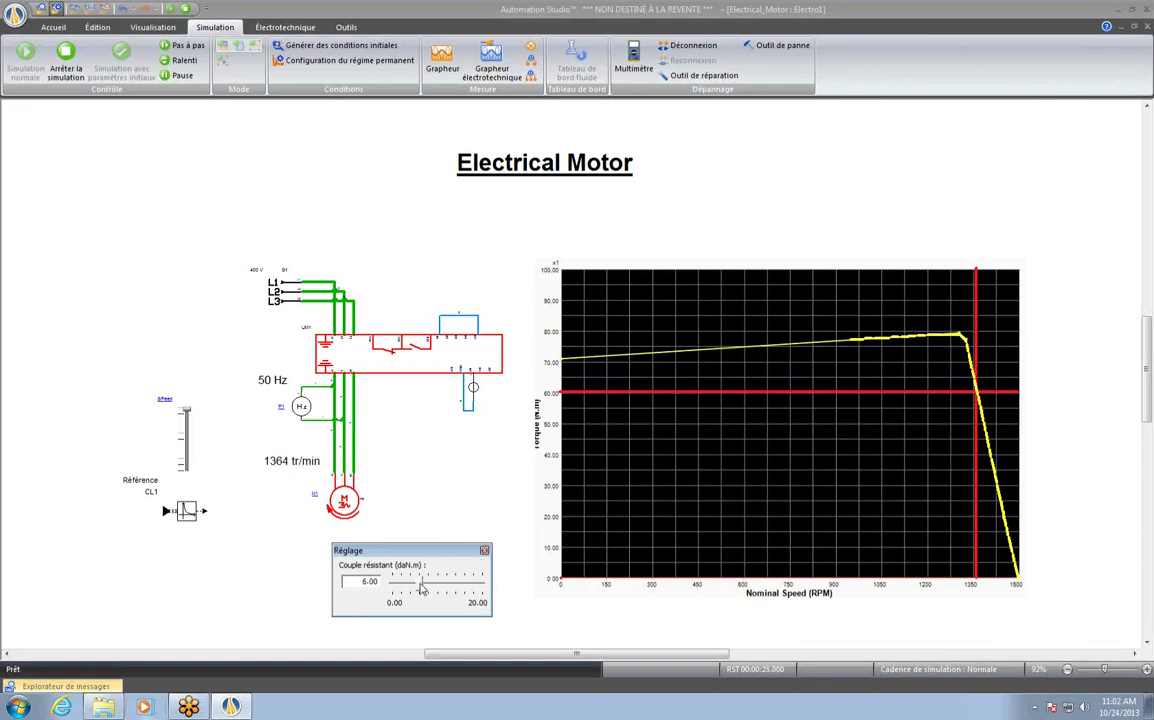
pyautogui.moveTo(421, 588); pyautogui.dragTo(431, 586)
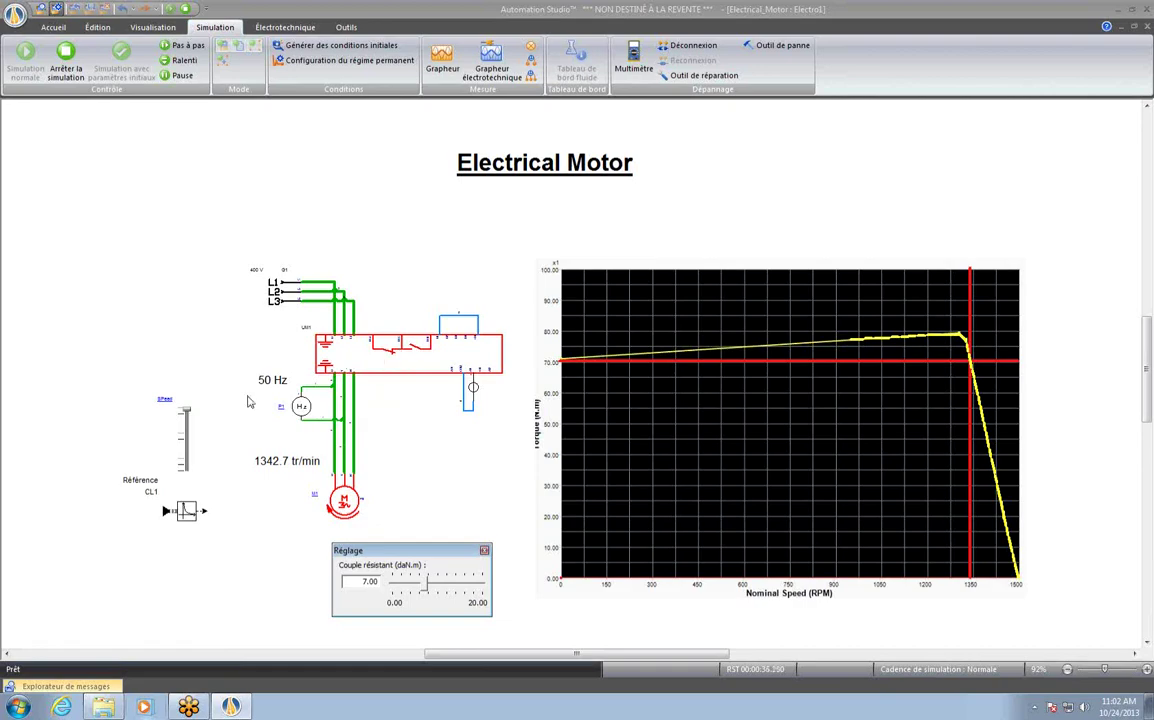
# Step: Lower the Speed reference to about 33.5 Hz, raise it back to its maximum, and stop the simulation
pyautogui.click(187, 417)
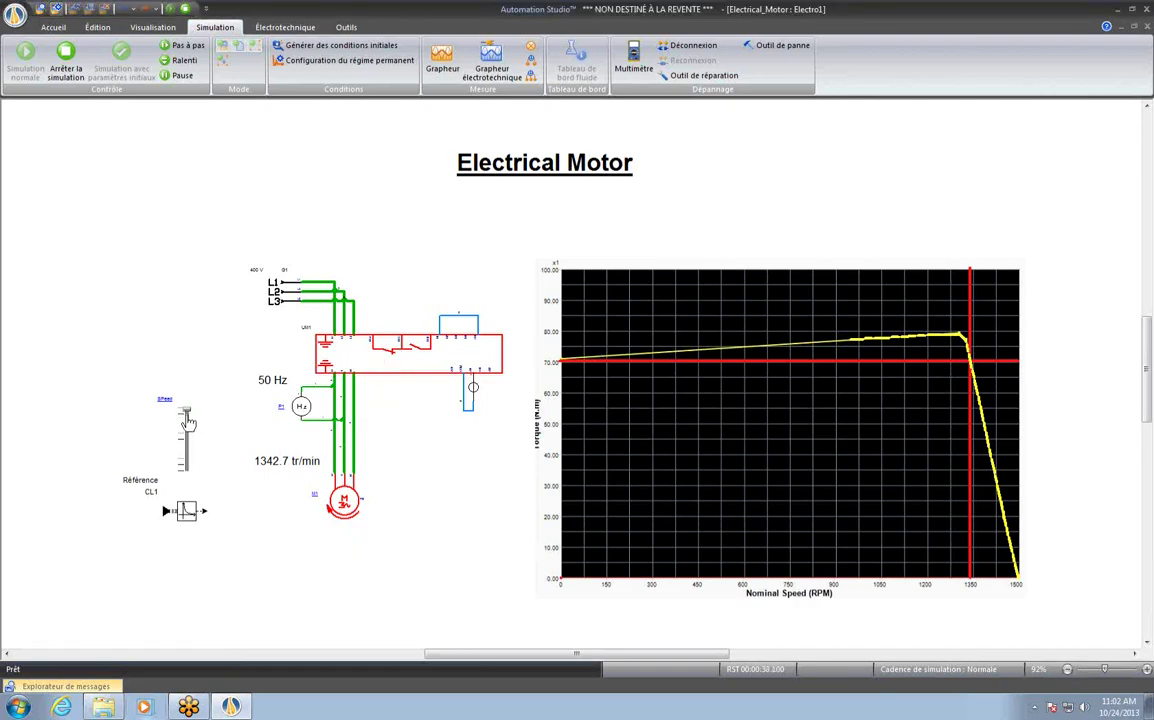
pyautogui.moveTo(187, 417); pyautogui.dragTo(187, 440)
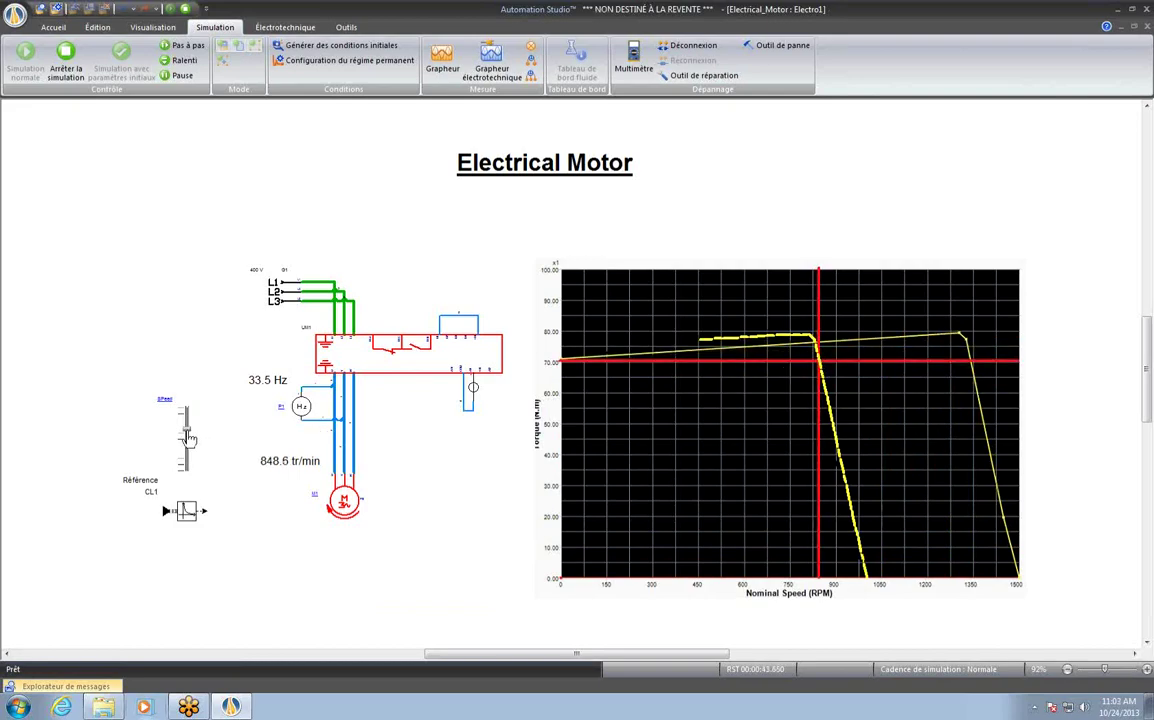
pyautogui.moveTo(185, 432); pyautogui.dragTo(174, 385)
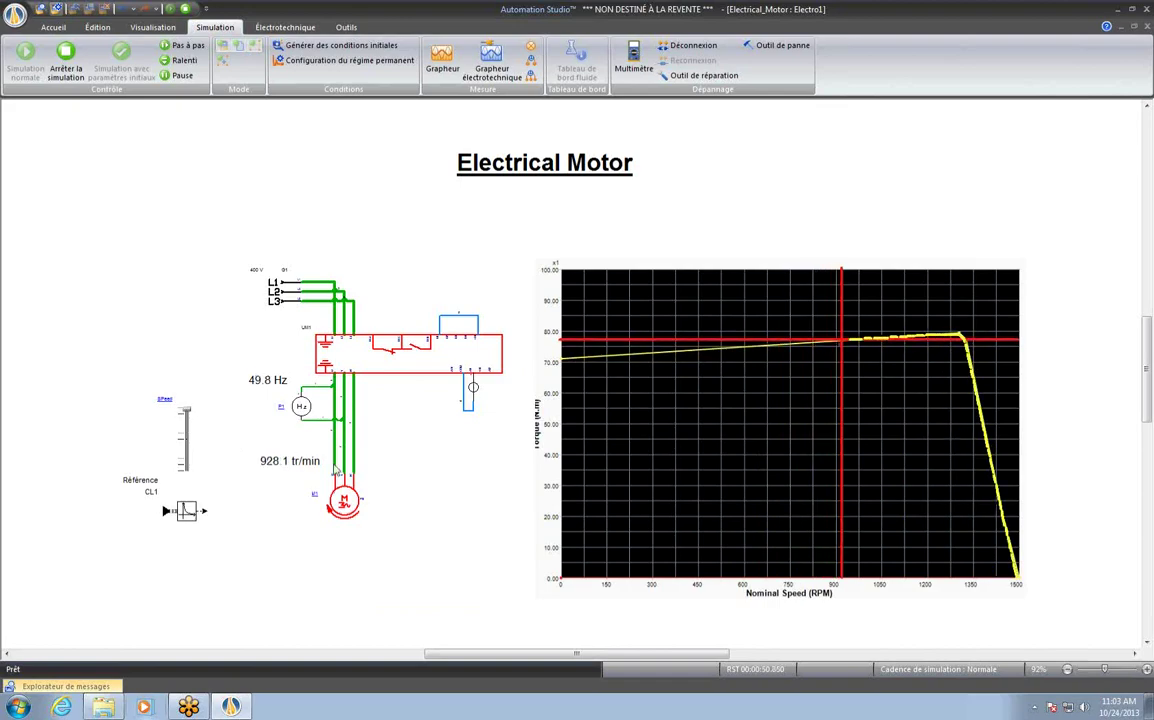
pyautogui.click(185, 9)
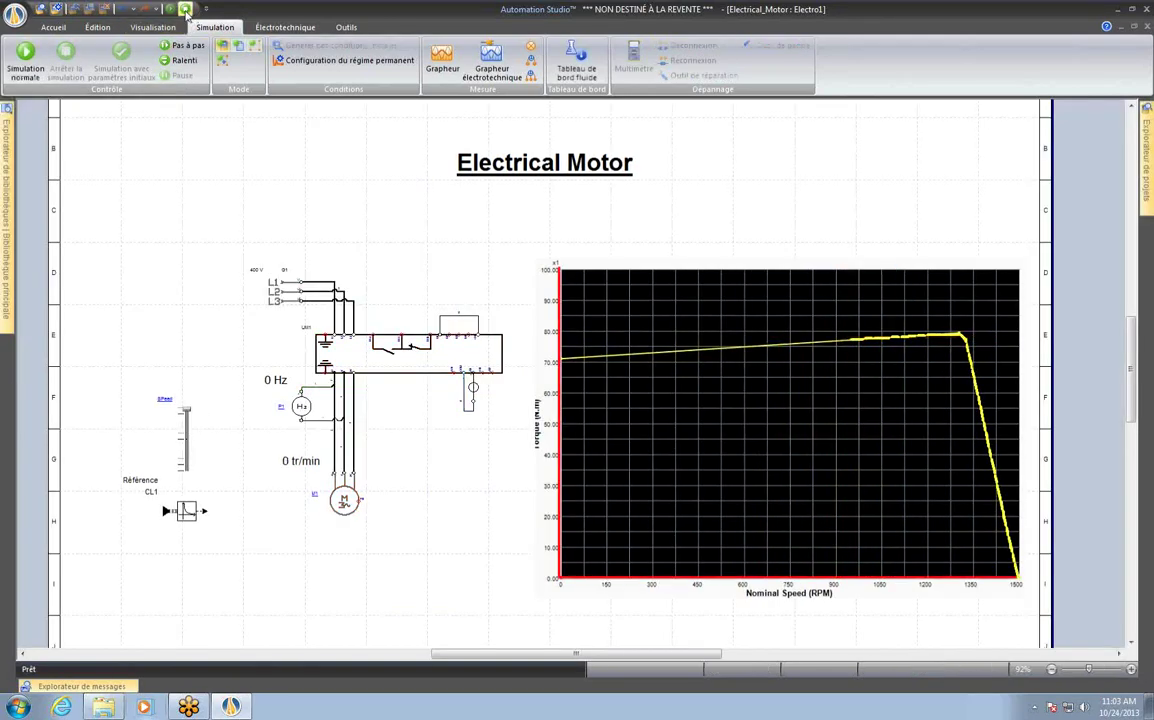